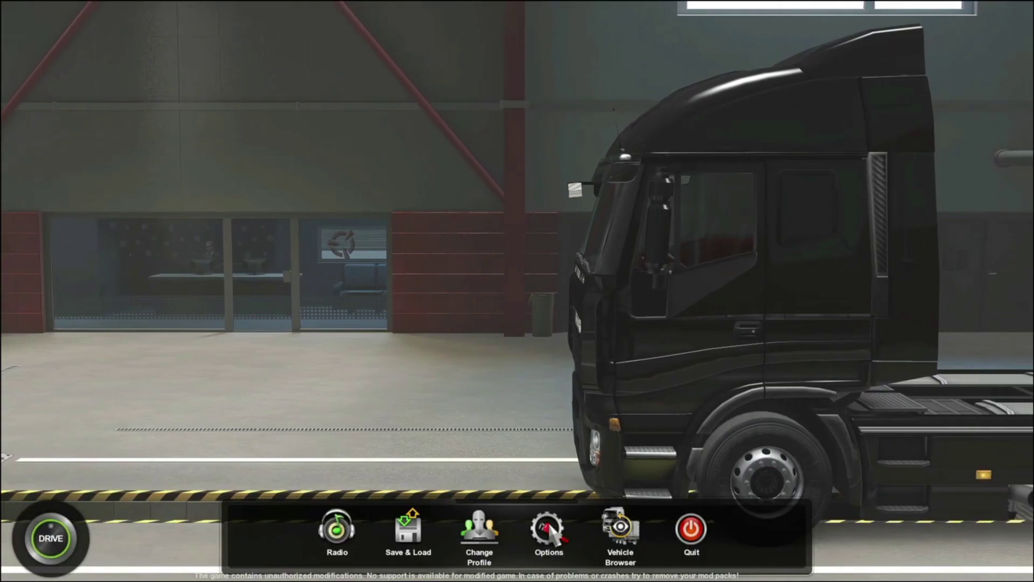
- Examine the game's key bindings for truck controls, HUD controls and other functions such as trailer attach/detach, activate and side mirrors
{"action": "left_click", "coordinate": [549, 530]}
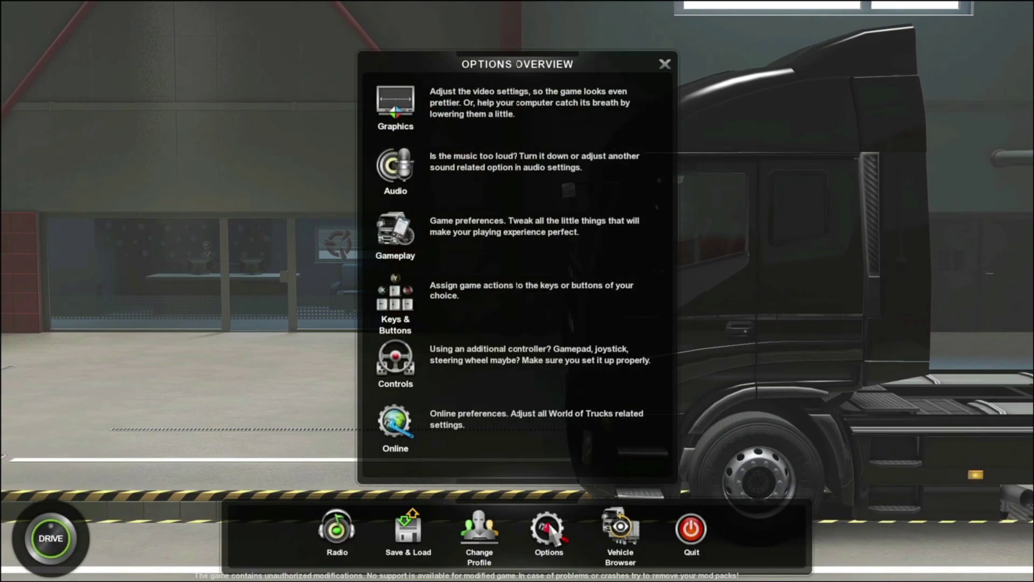
{"action": "left_click", "coordinate": [484, 291]}
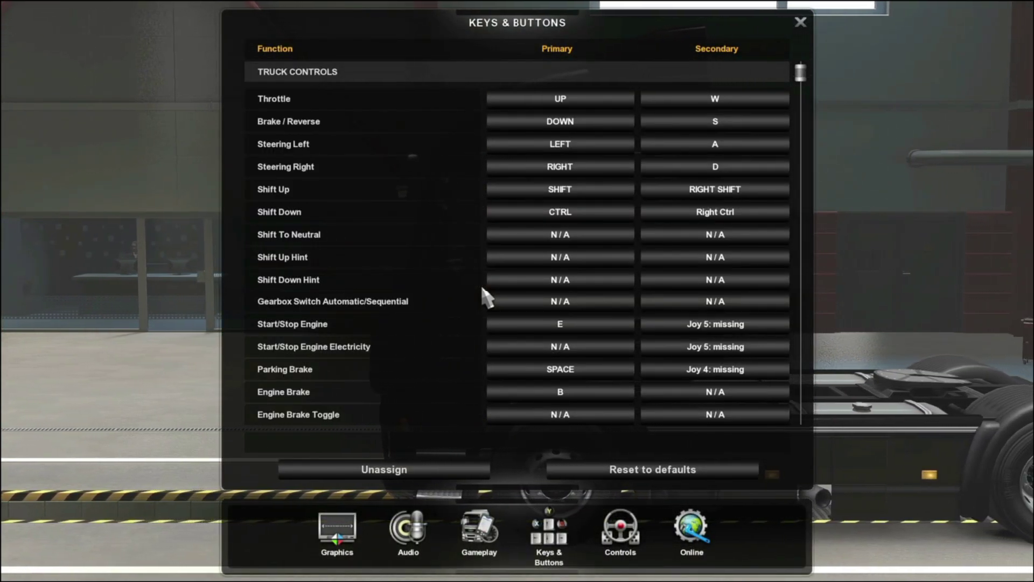
{"action": "scroll", "coordinate": [582, 345], "scroll_direction": "down", "scroll_amount": 5}
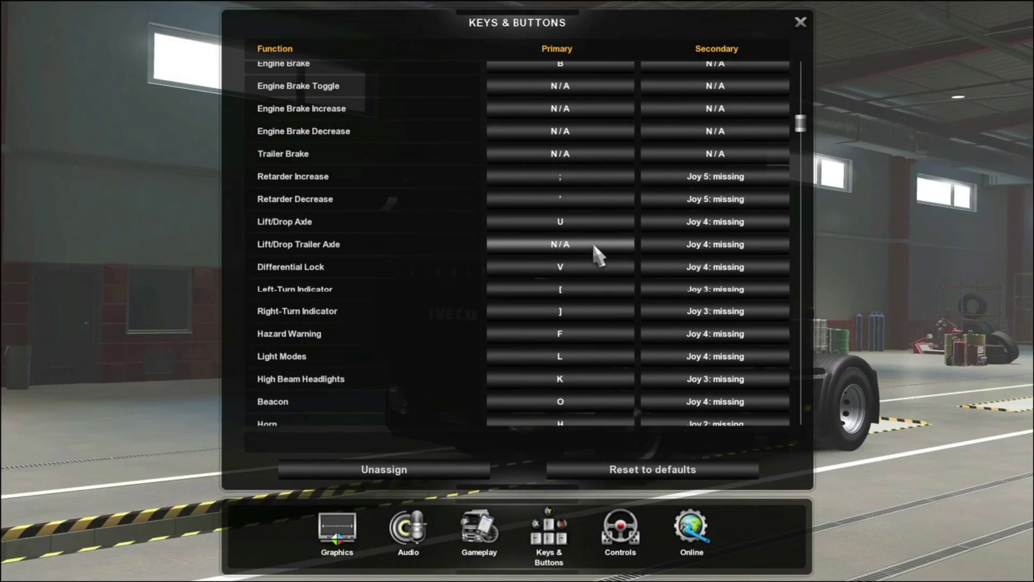
{"action": "scroll", "coordinate": [598, 256], "scroll_direction": "down", "scroll_amount": 1}
{"action": "scroll", "coordinate": [598, 255], "scroll_direction": "down", "scroll_amount": 3}
{"action": "scroll", "coordinate": [598, 256], "scroll_direction": "down", "scroll_amount": 2}
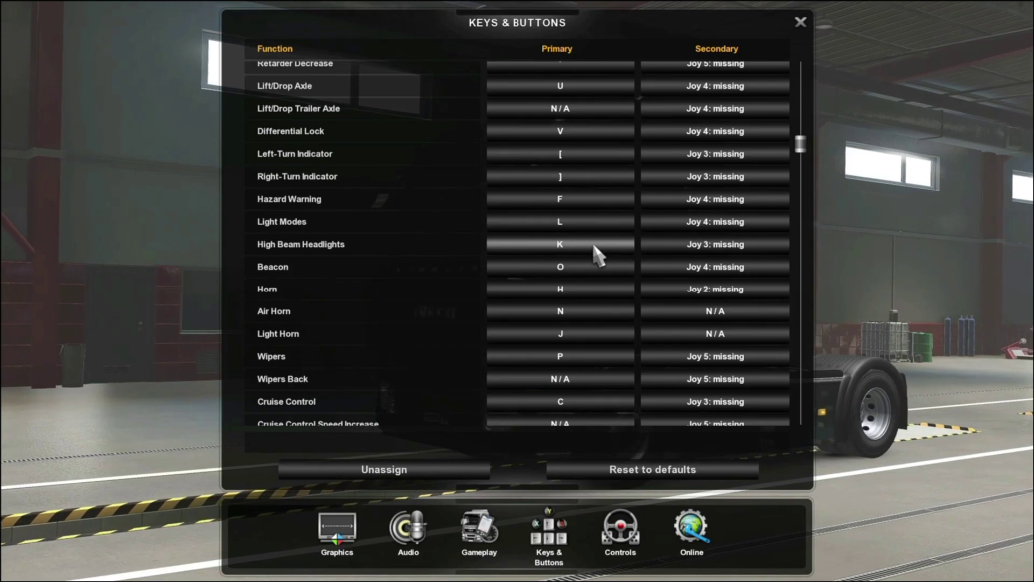
{"action": "scroll", "coordinate": [598, 254], "scroll_direction": "down", "scroll_amount": 5}
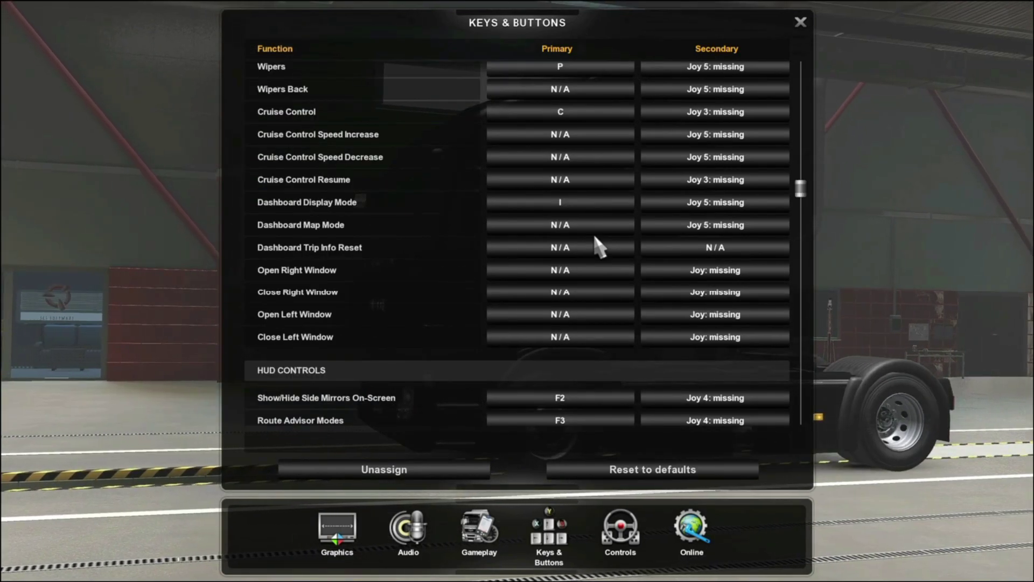
{"action": "scroll", "coordinate": [596, 247], "scroll_direction": "down", "scroll_amount": 10}
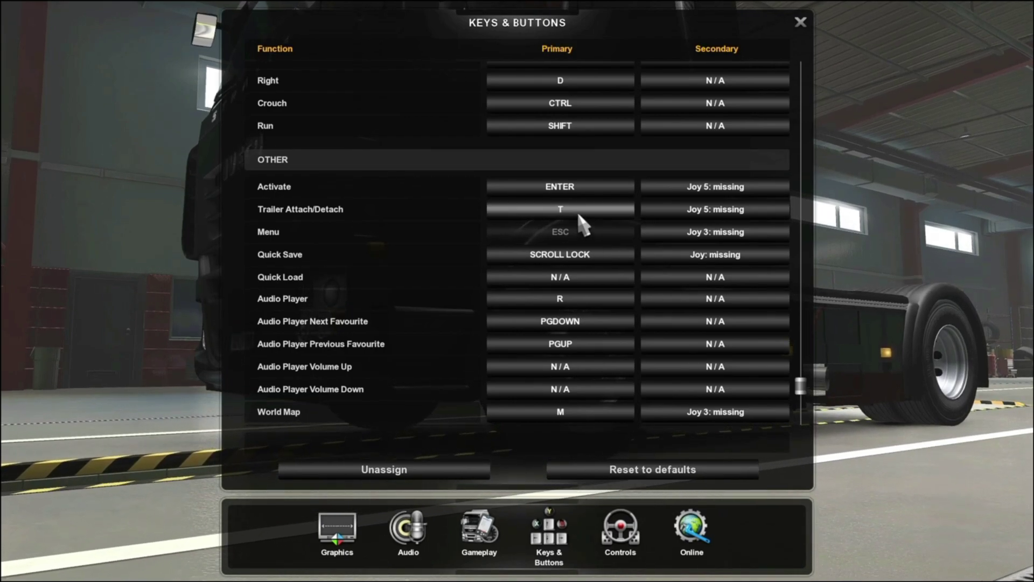
{"action": "left_click", "coordinate": [801, 22]}
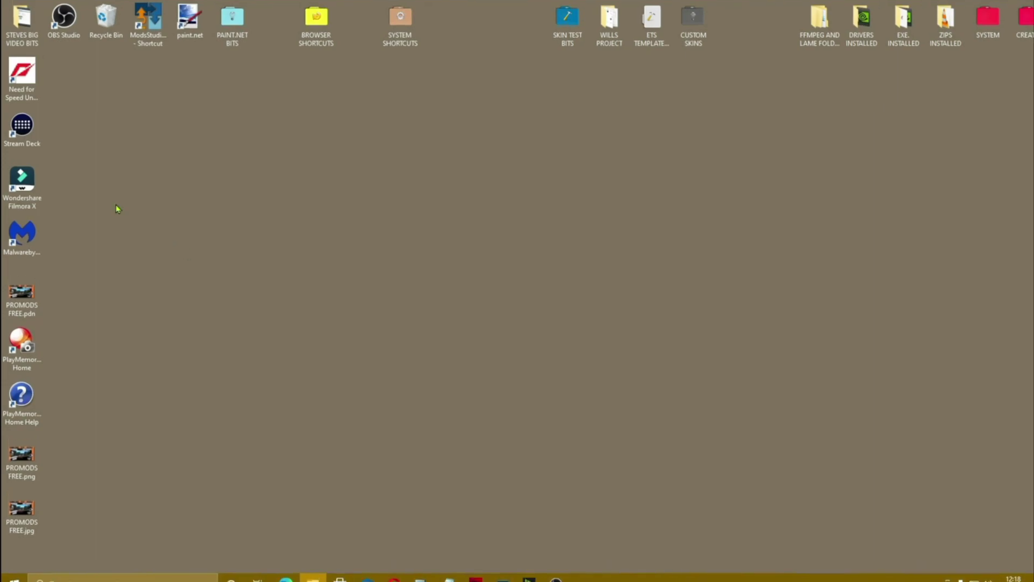
- Switch to Stream Deck and create a new profile named ETS2
{"action": "double_click", "coordinate": [60, 179]}
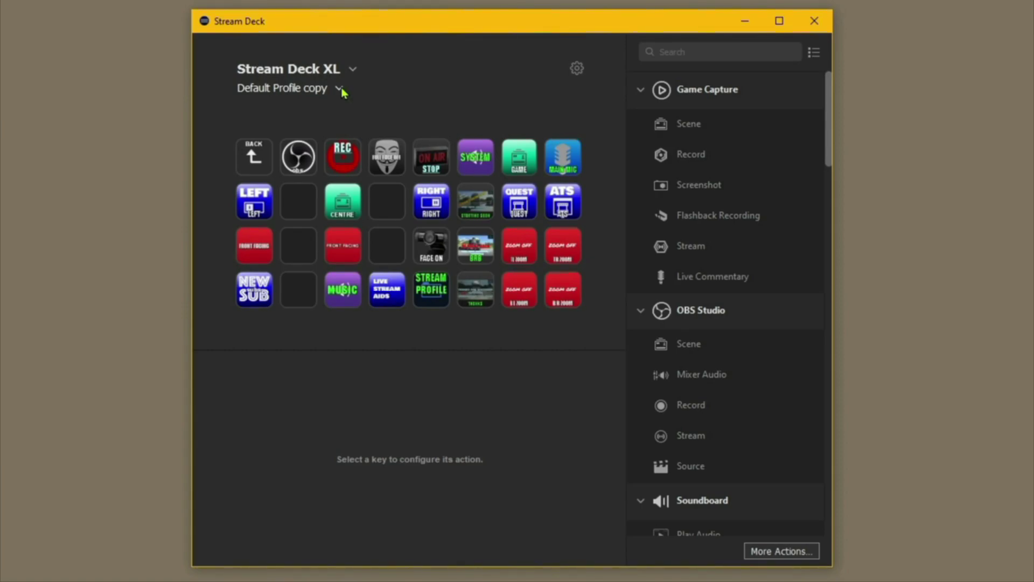
{"action": "left_click", "coordinate": [340, 89]}
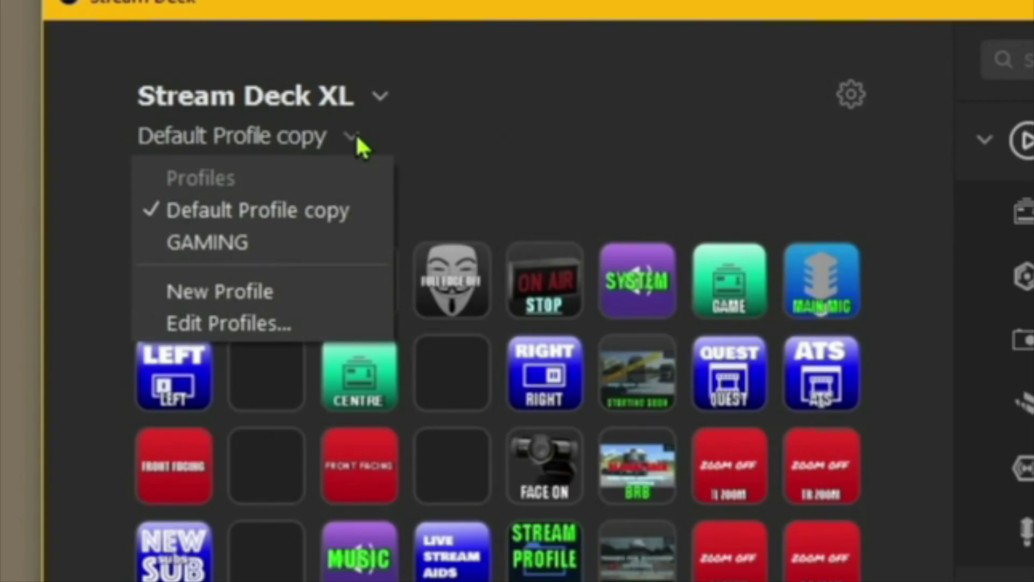
{"action": "left_click", "coordinate": [285, 294]}
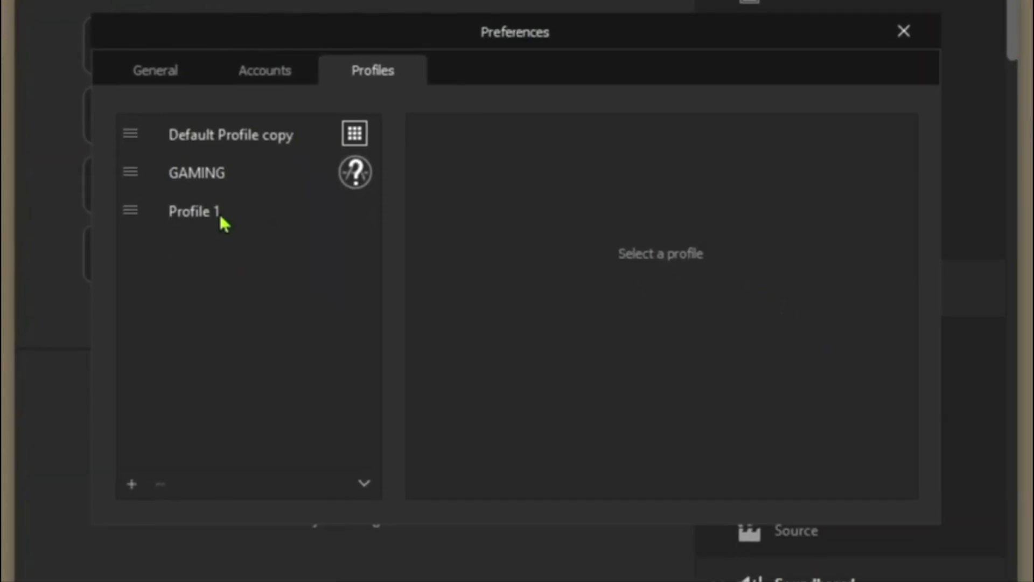
{"action": "left_click", "coordinate": [248, 317]}
{"action": "right_click", "coordinate": [204, 150]}
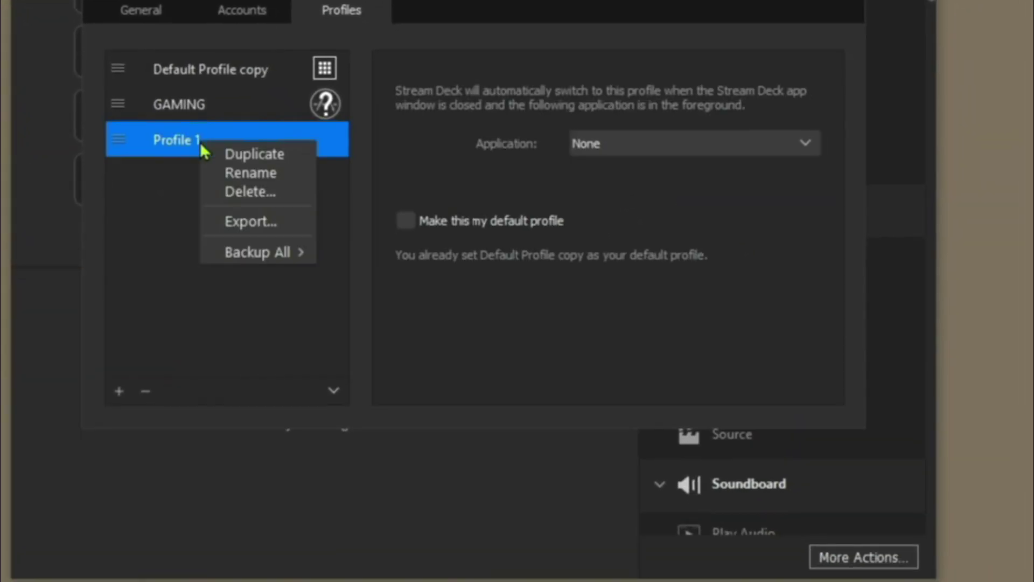
{"action": "left_click", "coordinate": [279, 174]}
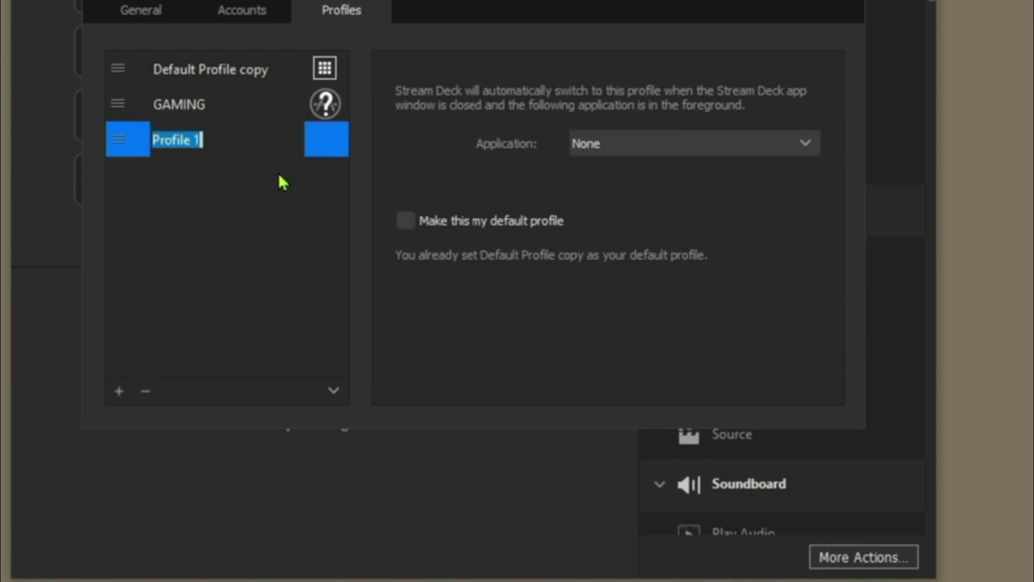
{"action": "type", "text": "ETS2"}
{"action": "key", "text": "Return"}
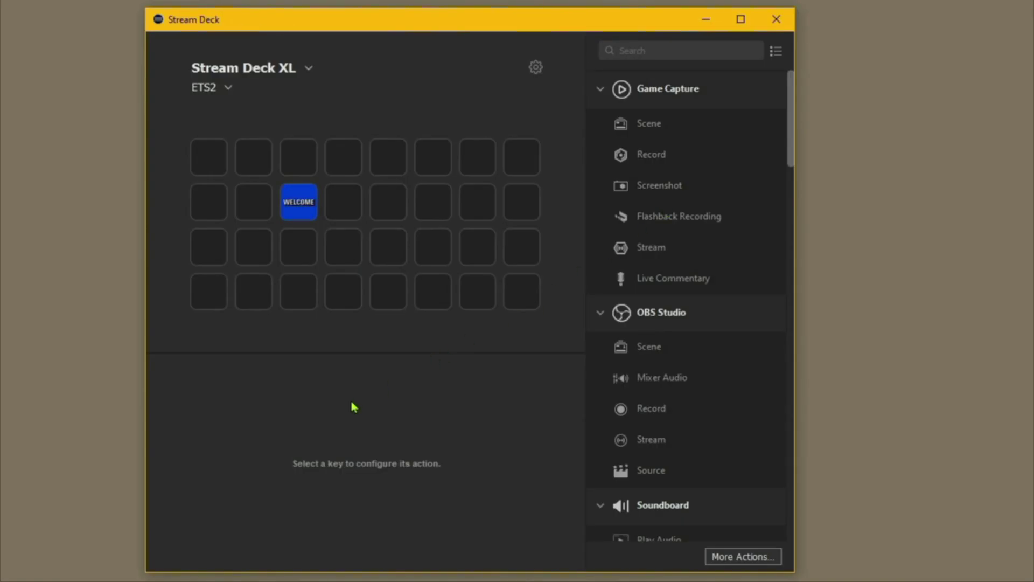
- Place a folder on the last key of the first row and Hotkey actions on all four keys of the first column
{"action": "scroll", "coordinate": [621, 161], "scroll_direction": "down", "scroll_amount": 8}
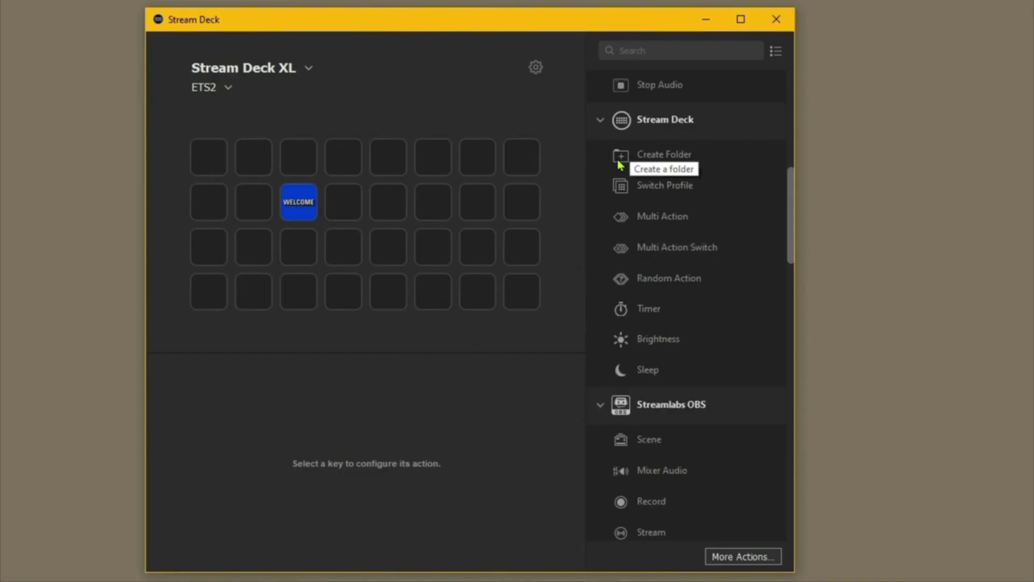
{"action": "left_click_drag", "start_coordinate": [621, 161], "coordinate": [516, 159]}
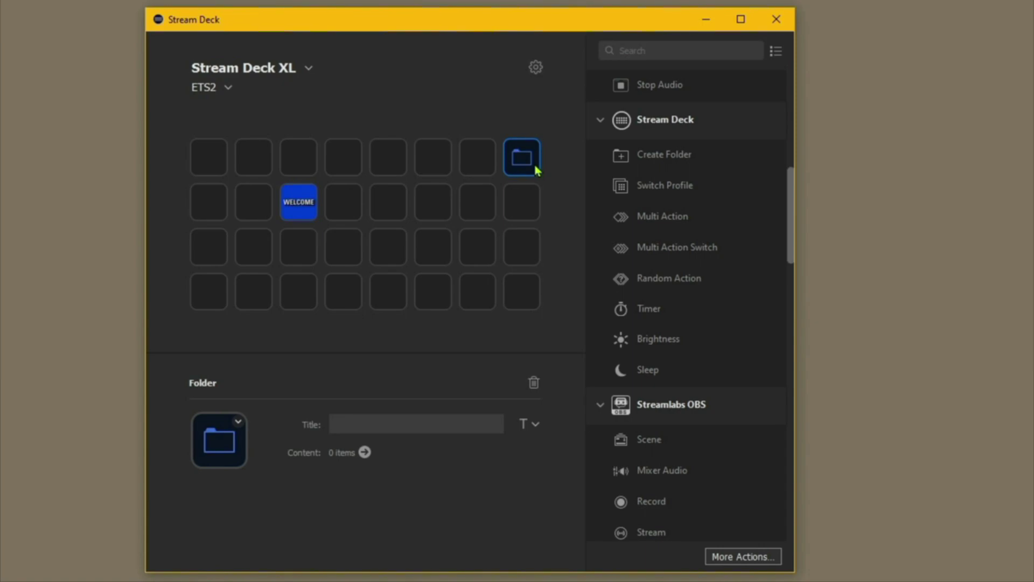
{"action": "scroll", "coordinate": [699, 213], "scroll_direction": "down", "scroll_amount": 6}
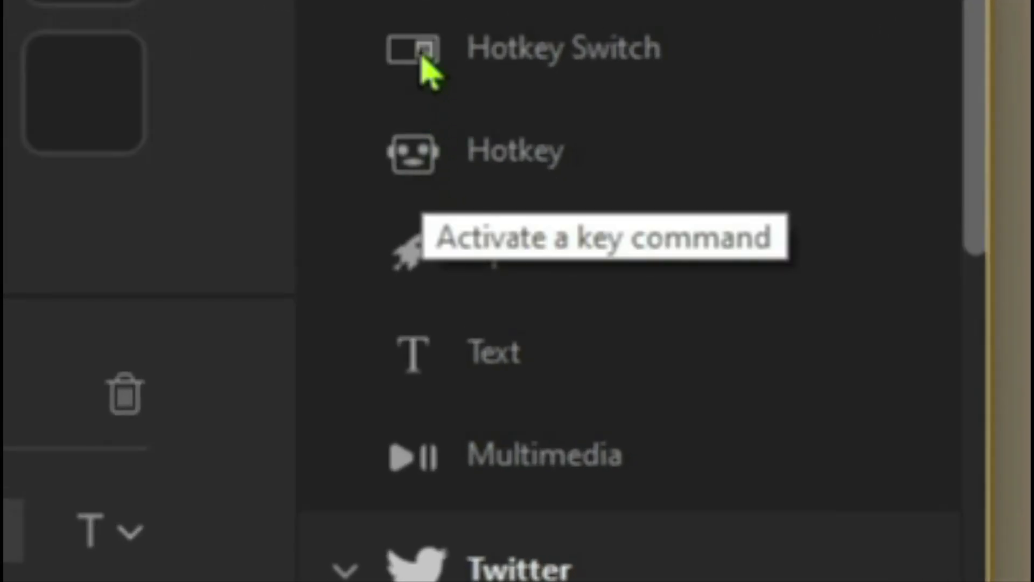
{"action": "left_click_drag", "start_coordinate": [419, 161], "coordinate": [204, 164]}
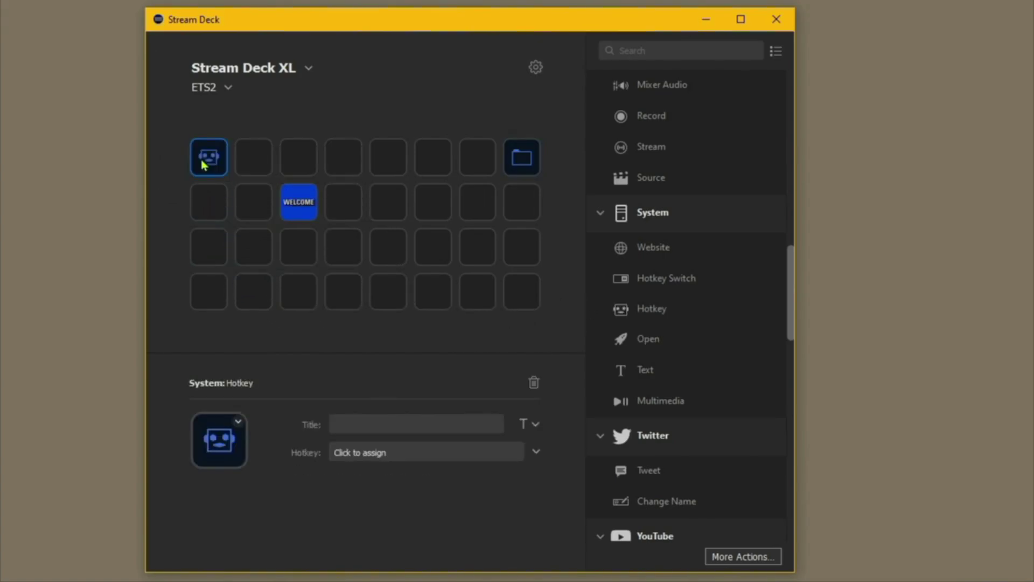
{"action": "left_click_drag", "start_coordinate": [621, 309], "coordinate": [234, 215]}
{"action": "left_click_drag", "start_coordinate": [622, 309], "coordinate": [228, 254]}
{"action": "left_click_drag", "start_coordinate": [629, 313], "coordinate": [209, 295]}
- Title the Hotkey in the first row ATTACH and align the title to the middle, keeping the font at 15 pt
{"action": "left_click", "coordinate": [214, 156]}
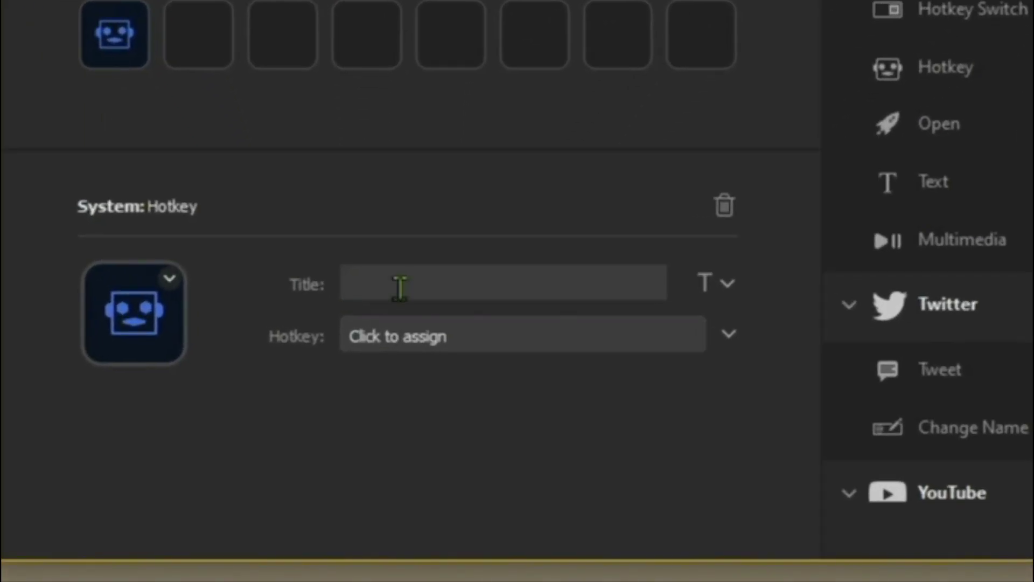
{"action": "left_click", "coordinate": [362, 427]}
{"action": "type", "text": "ATTAC"}
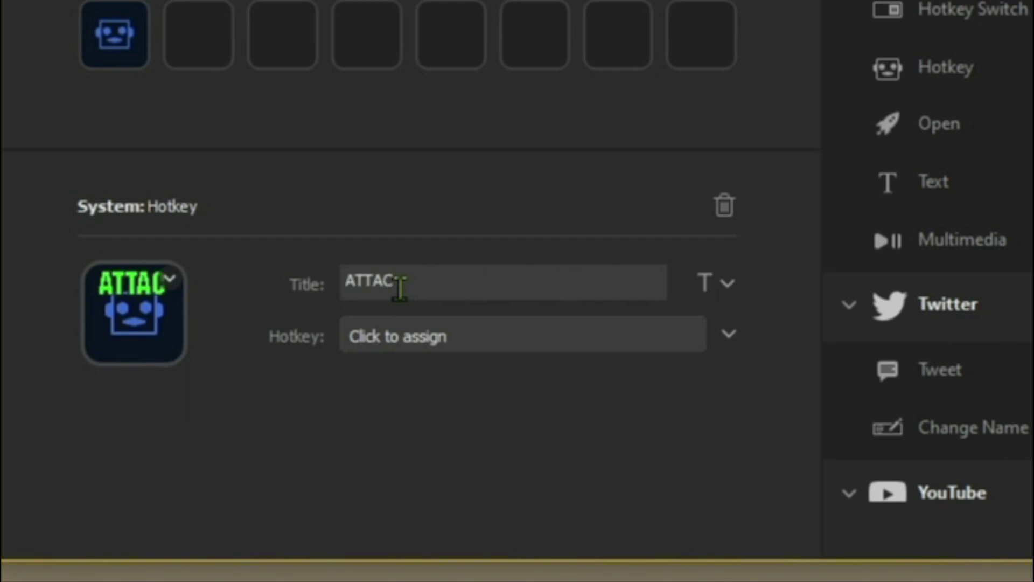
{"action": "type", "text": "H"}
{"action": "left_click", "coordinate": [727, 282]}
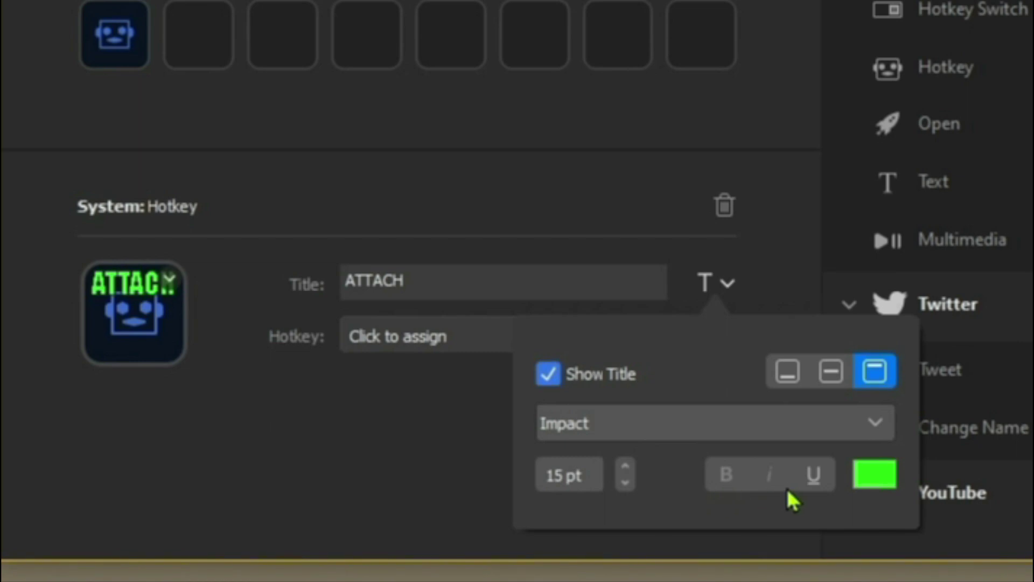
{"action": "left_click", "coordinate": [834, 379]}
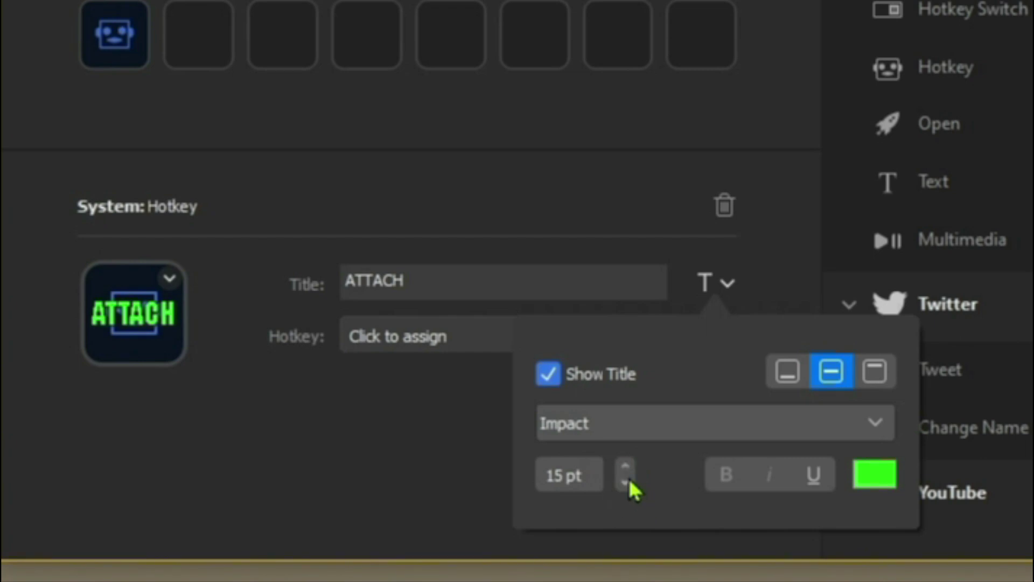
{"action": "scroll", "coordinate": [627, 477], "scroll_direction": "down", "scroll_amount": 4}
{"action": "scroll", "coordinate": [628, 472], "scroll_direction": "up", "scroll_amount": 1}
{"action": "scroll", "coordinate": [631, 463], "scroll_direction": "up", "scroll_amount": 3}
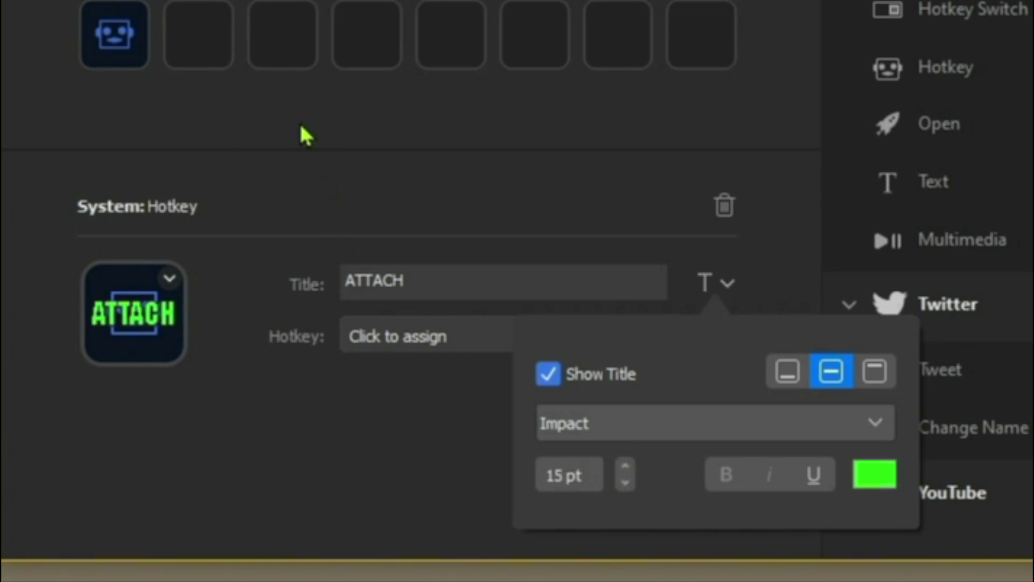
- Assign the T keystroke to the ATTACH hotkey
{"action": "left_click", "coordinate": [376, 501]}
{"action": "left_click", "coordinate": [430, 338]}
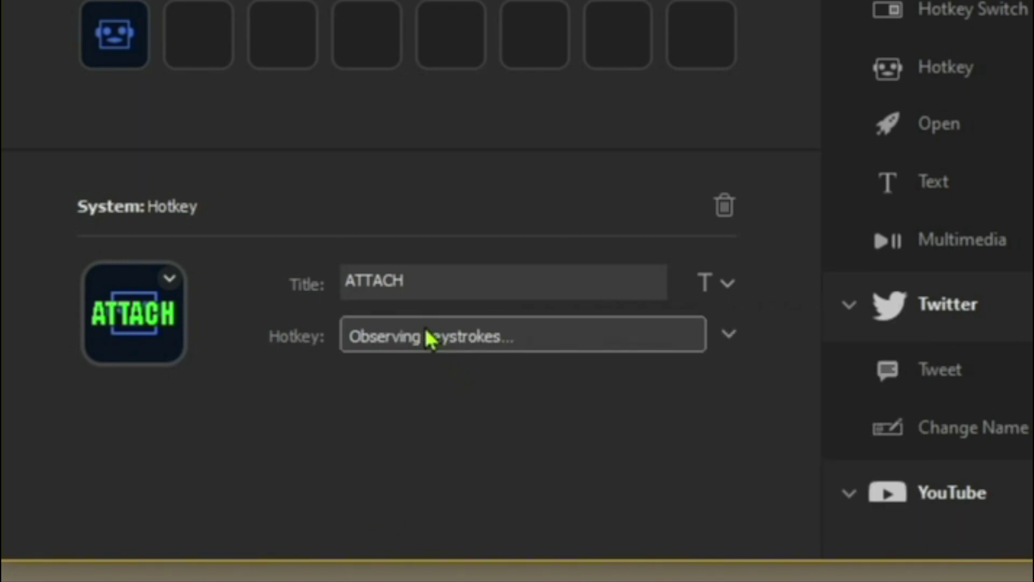
{"action": "key", "text": "t"}
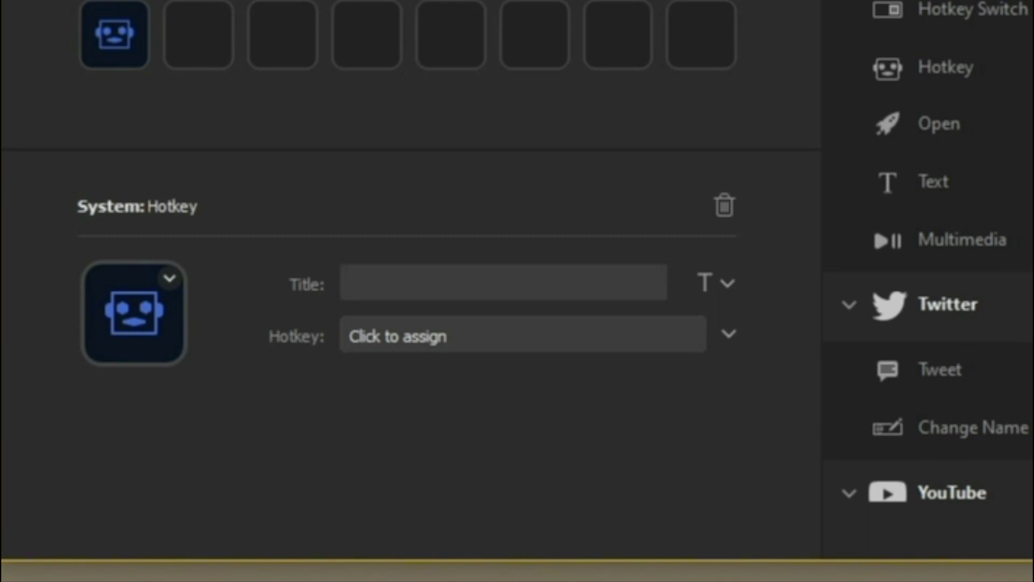
- Set up the second-row Hotkey with the middle-aligned title ENTER and assign the Enter keystroke to it
{"action": "left_click", "coordinate": [375, 280]}
{"action": "type", "text": "ENT"}
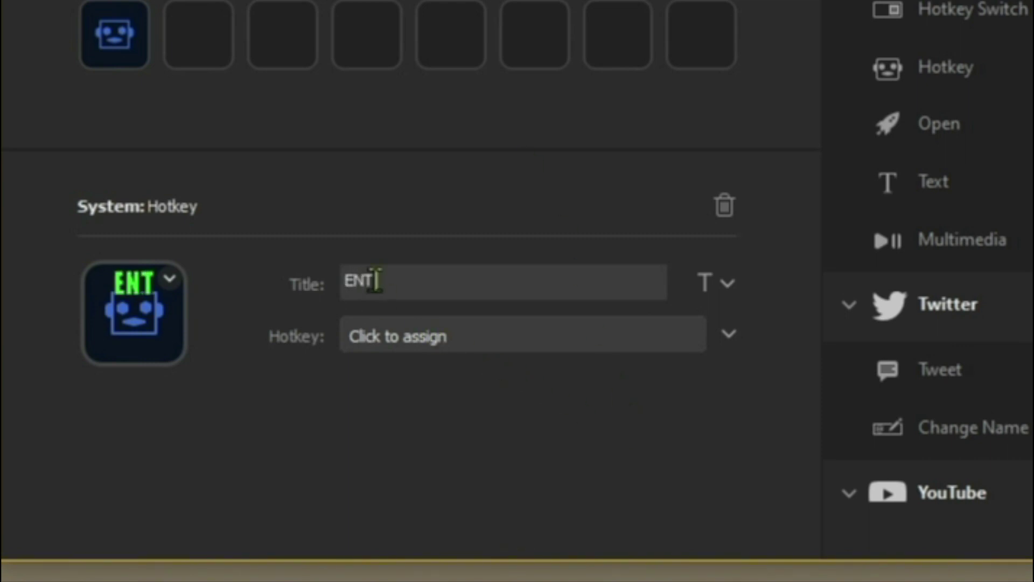
{"action": "type", "text": "ER"}
{"action": "left_click", "coordinate": [728, 284]}
{"action": "left_click", "coordinate": [817, 368]}
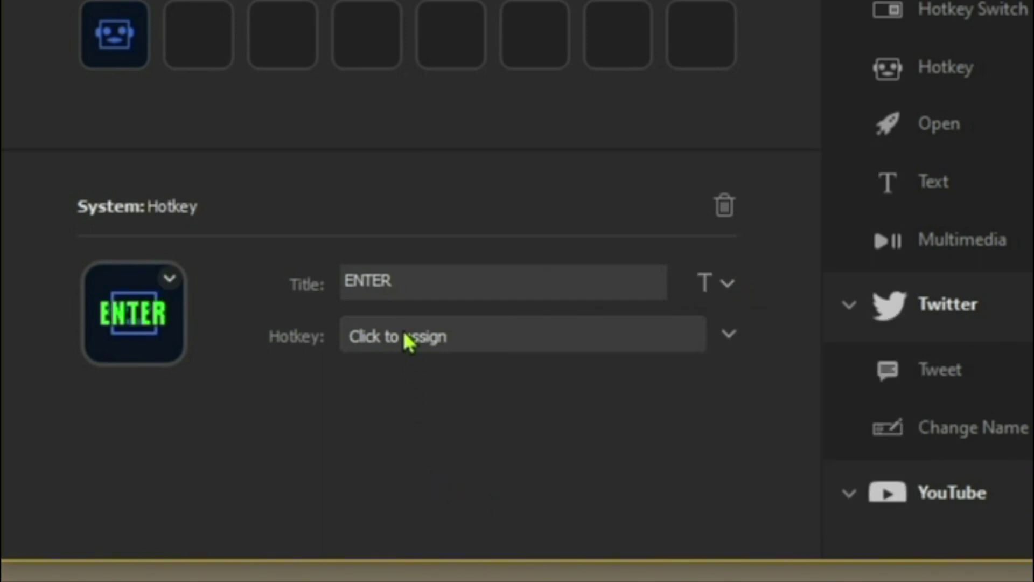
{"action": "left_click", "coordinate": [408, 340]}
{"action": "key", "text": "Return"}
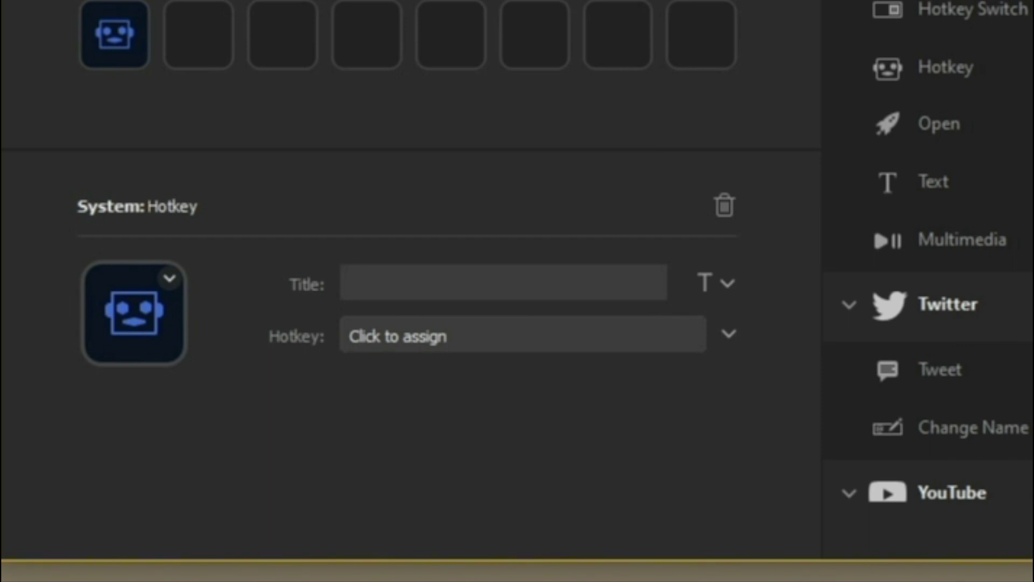
- Title the third-row Hotkey MIRRORS, with the text at 10 pt and aligned to the middle
{"action": "left_click", "coordinate": [387, 279]}
{"action": "type", "text": "MIRRORS"}
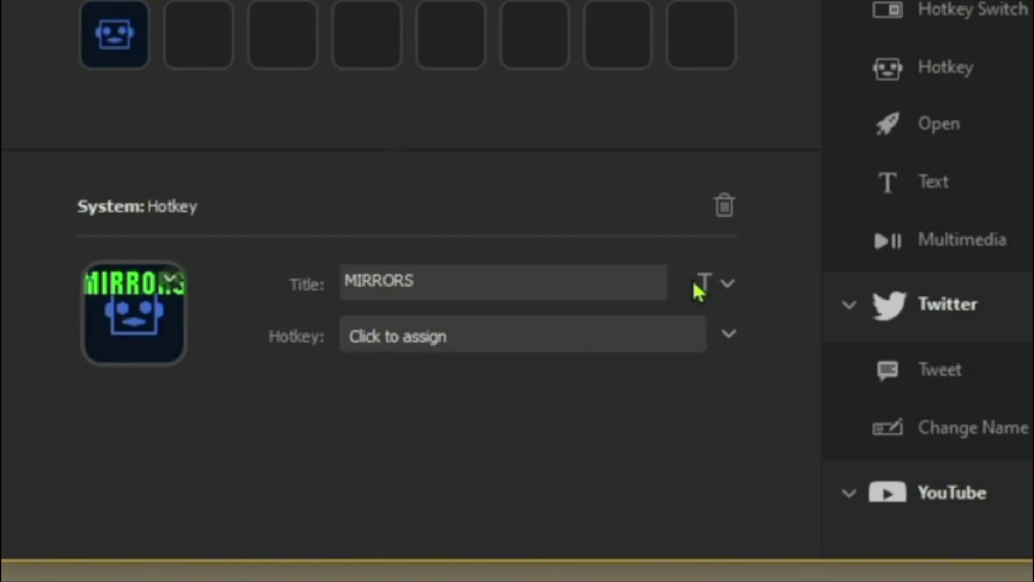
{"action": "left_click", "coordinate": [700, 283]}
{"action": "left_click", "coordinate": [625, 481]}
{"action": "left_click", "coordinate": [626, 481]}
{"action": "left_click", "coordinate": [626, 481]}
{"action": "left_click", "coordinate": [625, 481]}
{"action": "left_click", "coordinate": [625, 481]}
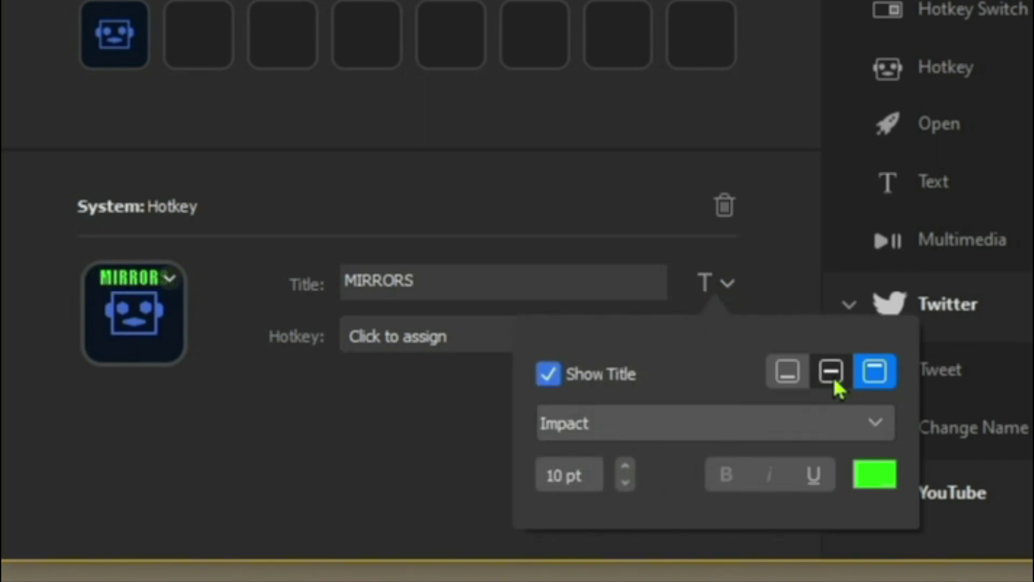
{"action": "left_click", "coordinate": [831, 372]}
- Assign the F2 keystroke to the MIRRORS hotkey
{"action": "left_click", "coordinate": [431, 341]}
{"action": "left_click", "coordinate": [417, 345]}
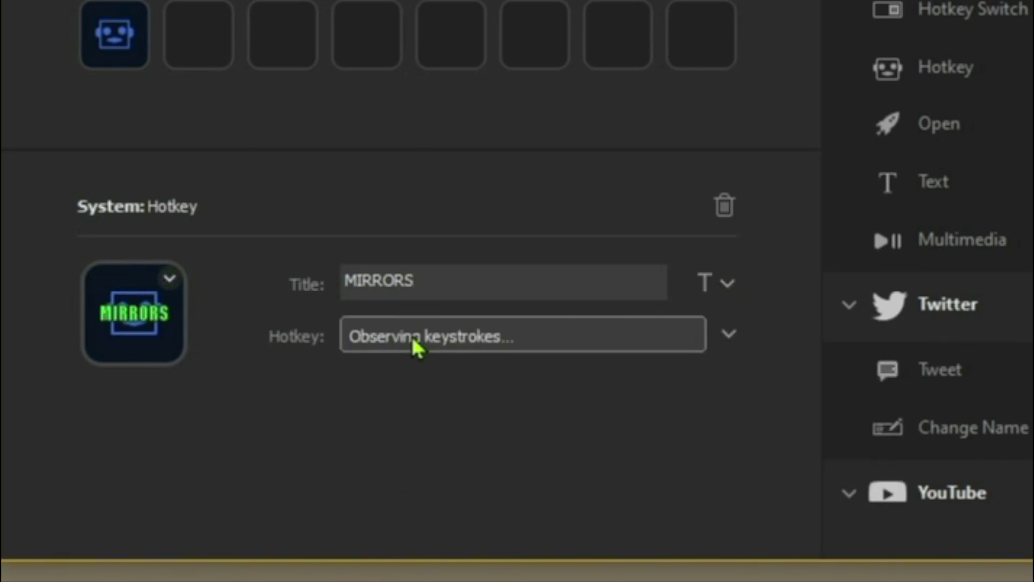
{"action": "key", "text": "F2"}
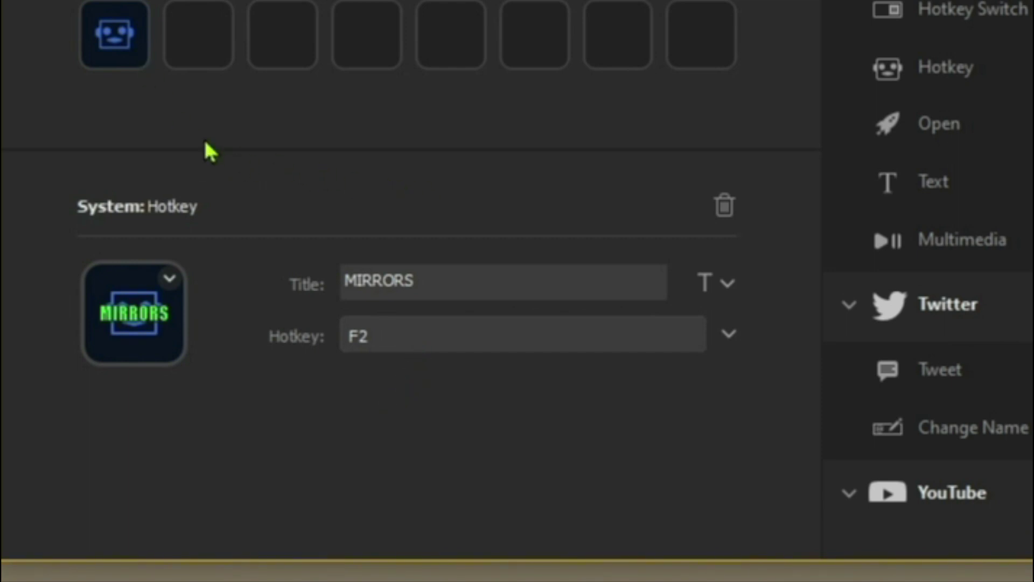
- Title the fourth-row Hotkey WIN OPEN R
{"action": "left_click", "coordinate": [126, 58]}
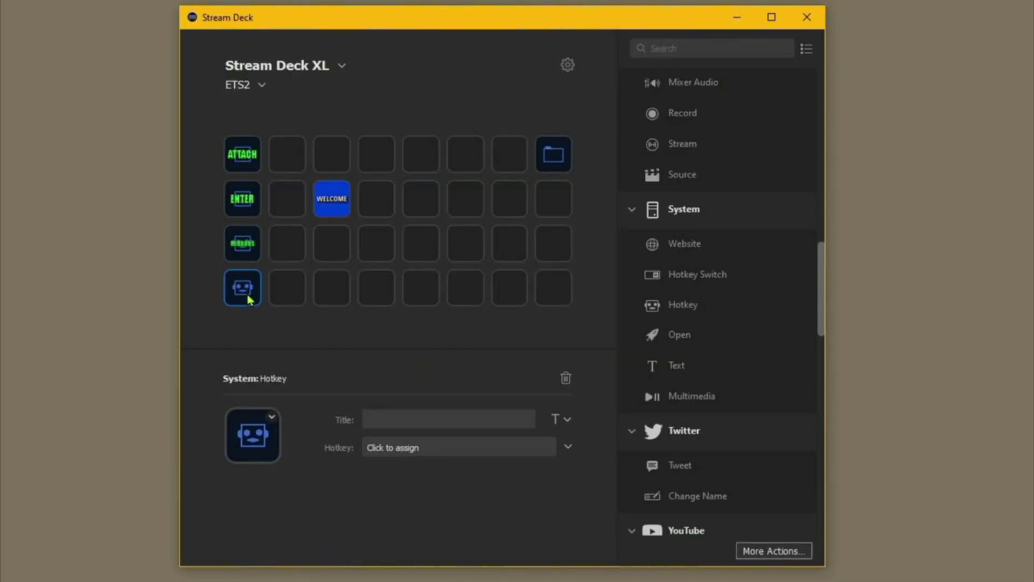
{"action": "left_click", "coordinate": [387, 420]}
{"action": "type", "text": "WIN OPEN"}
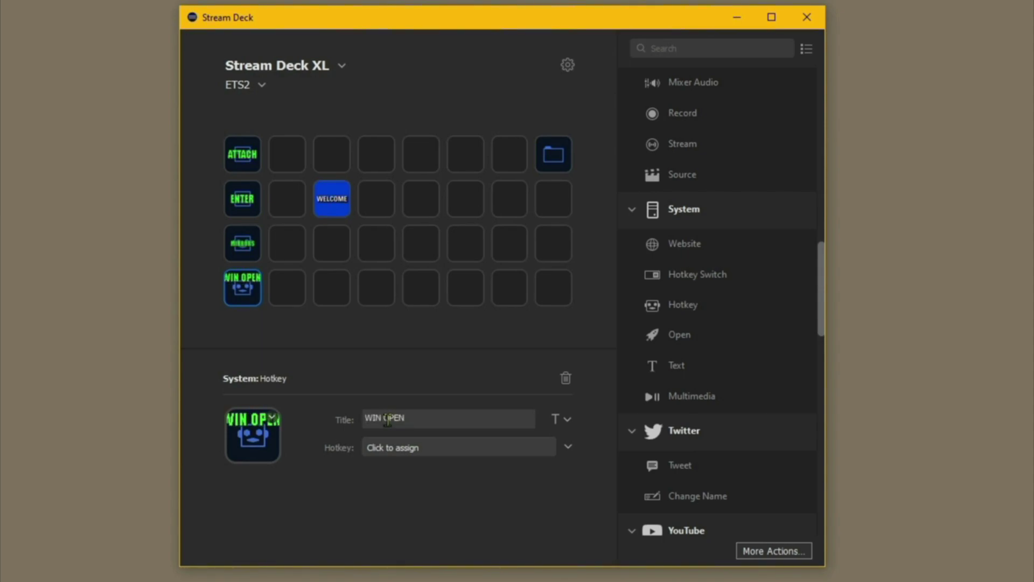
{"action": "type", "text": " R"}
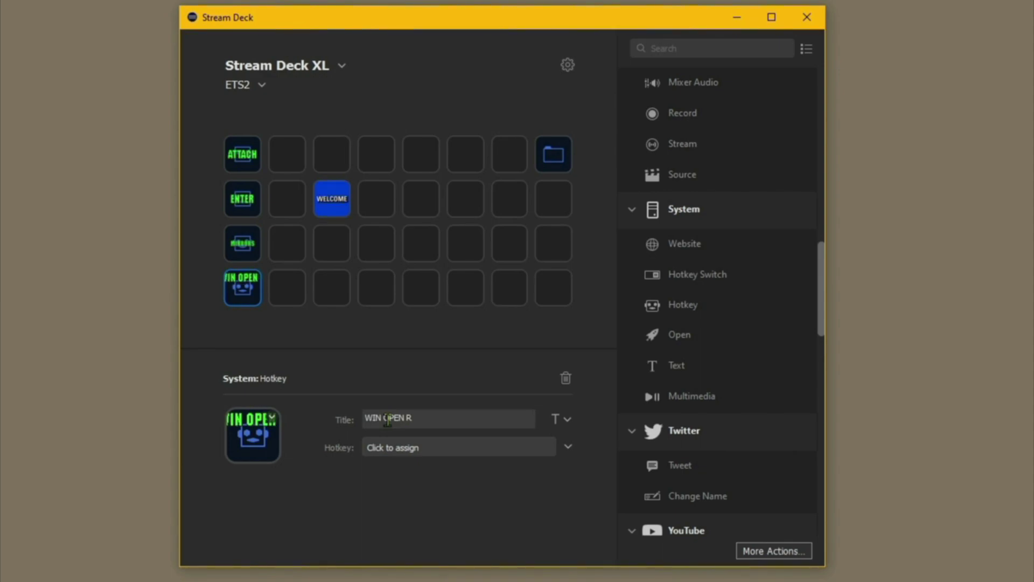
- Align the WIN OPEN R title to the middle at 9 pt and assign the O keystroke to the hotkey
{"action": "left_click", "coordinate": [560, 419]}
{"action": "left_click", "coordinate": [622, 466]}
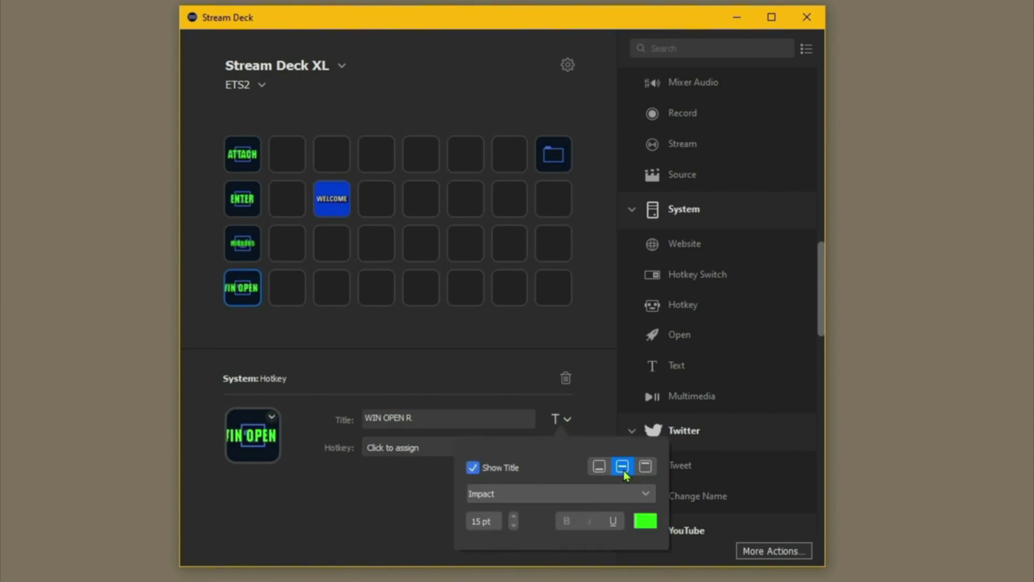
{"action": "left_click", "coordinate": [514, 525]}
{"action": "left_click", "coordinate": [513, 526]}
{"action": "left_click", "coordinate": [514, 525]}
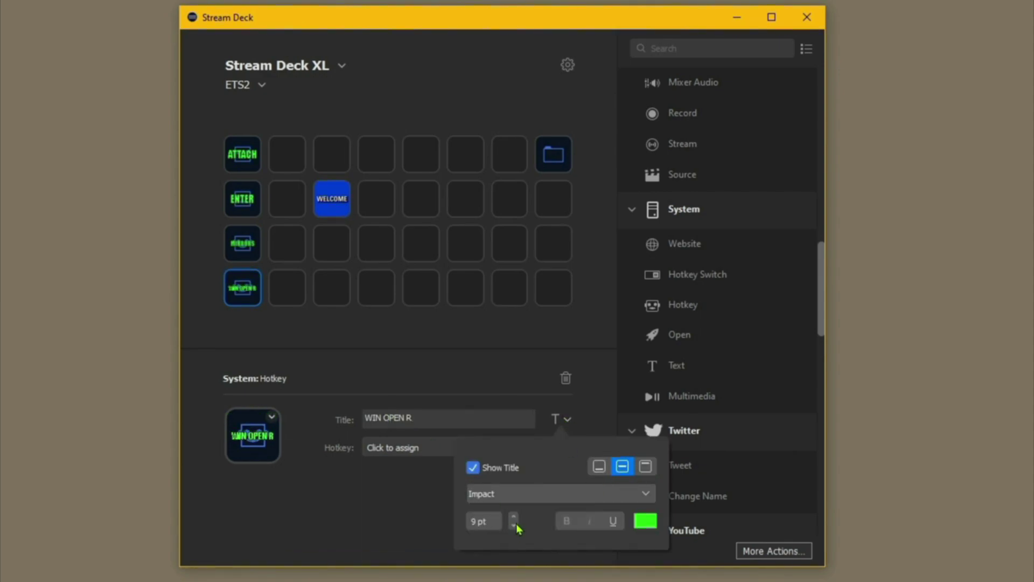
{"action": "left_click", "coordinate": [322, 533]}
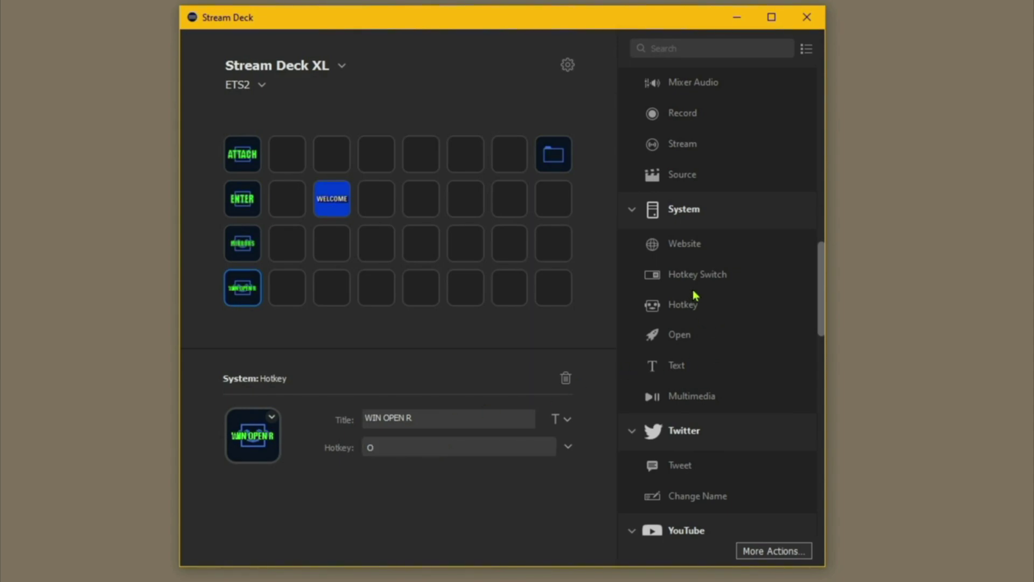
- Add a Hotkey beside WIN OPEN R, title it CLOSE and assign the C keystroke to it
{"action": "left_click_drag", "start_coordinate": [674, 309], "coordinate": [286, 291]}
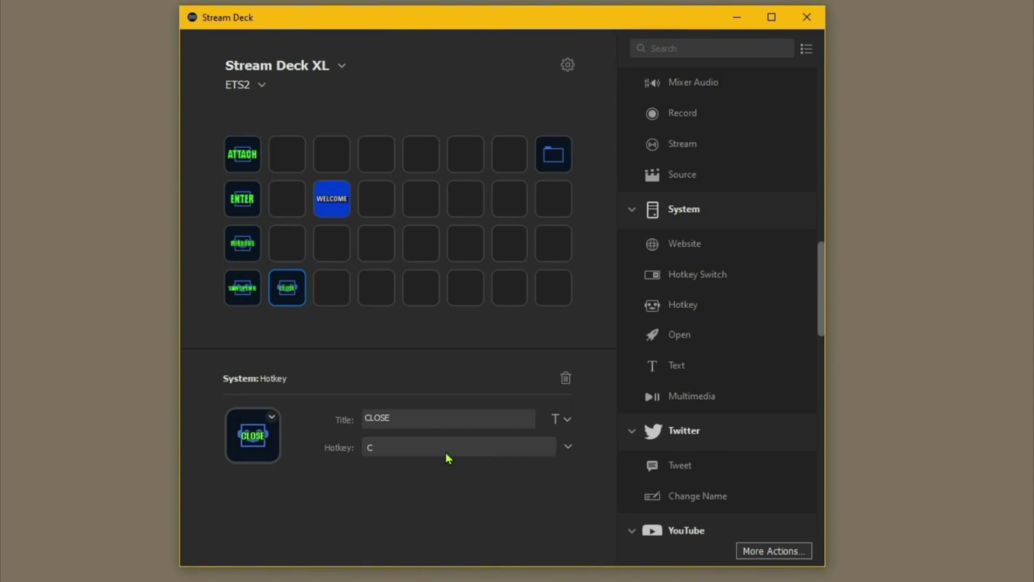
{"action": "key", "text": "Delete"}
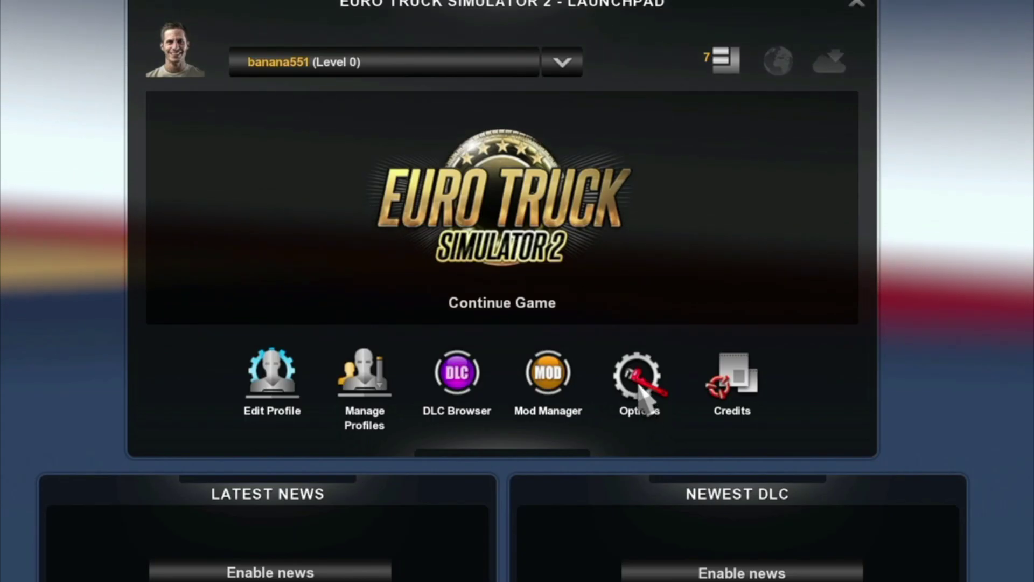
- Switch to Euro Truck Simulator 2 and check the key bindings for Activate, Trailer Attach/Detach and Show/Hide Side Mirrors in the options
{"action": "left_click", "coordinate": [641, 393]}
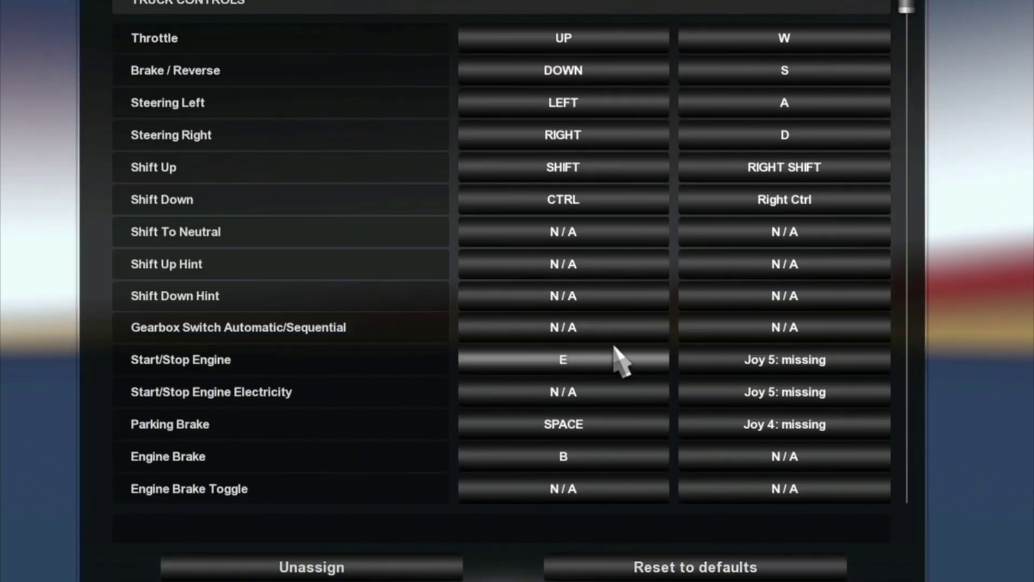
{"action": "scroll", "coordinate": [614, 356], "scroll_direction": "down", "scroll_amount": 3}
{"action": "scroll", "coordinate": [619, 360], "scroll_direction": "down", "scroll_amount": 20}
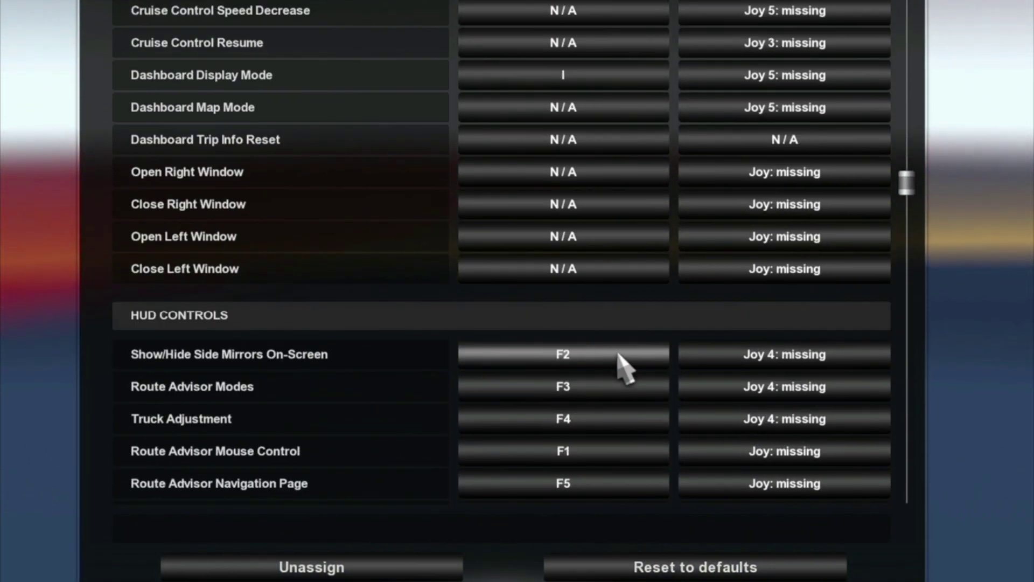
{"action": "scroll", "coordinate": [619, 360], "scroll_direction": "down", "scroll_amount": 3}
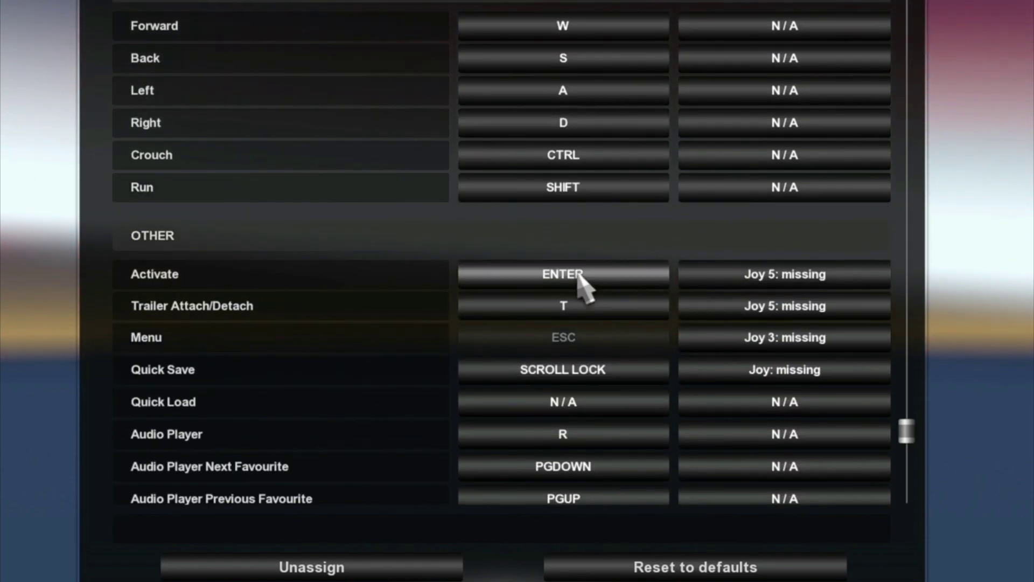
{"action": "left_click", "coordinate": [578, 276]}
{"action": "key", "text": "Down"}
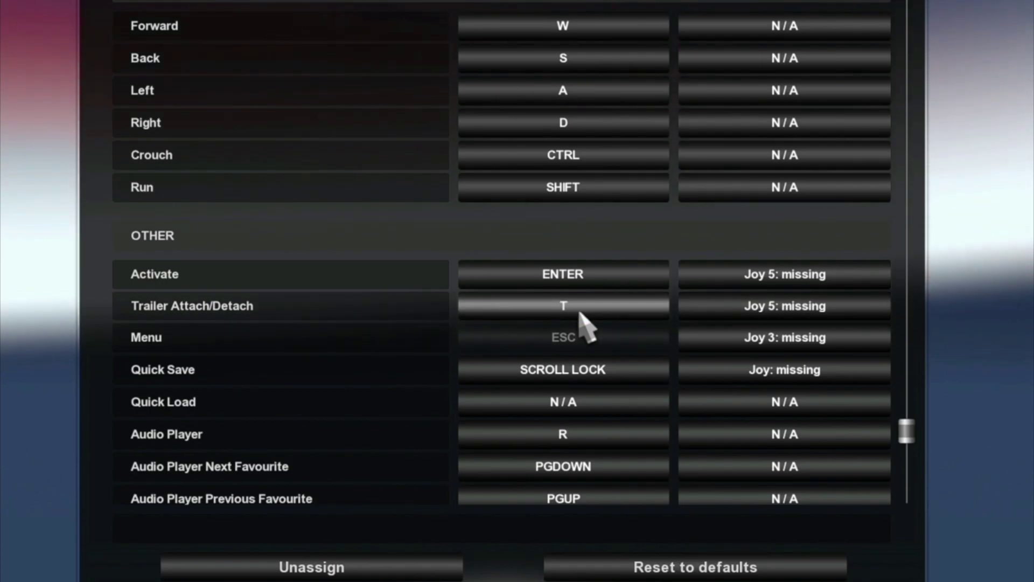
{"action": "scroll", "coordinate": [586, 326], "scroll_direction": "down", "scroll_amount": 4}
{"action": "scroll", "coordinate": [586, 326], "scroll_direction": "down", "scroll_amount": 10}
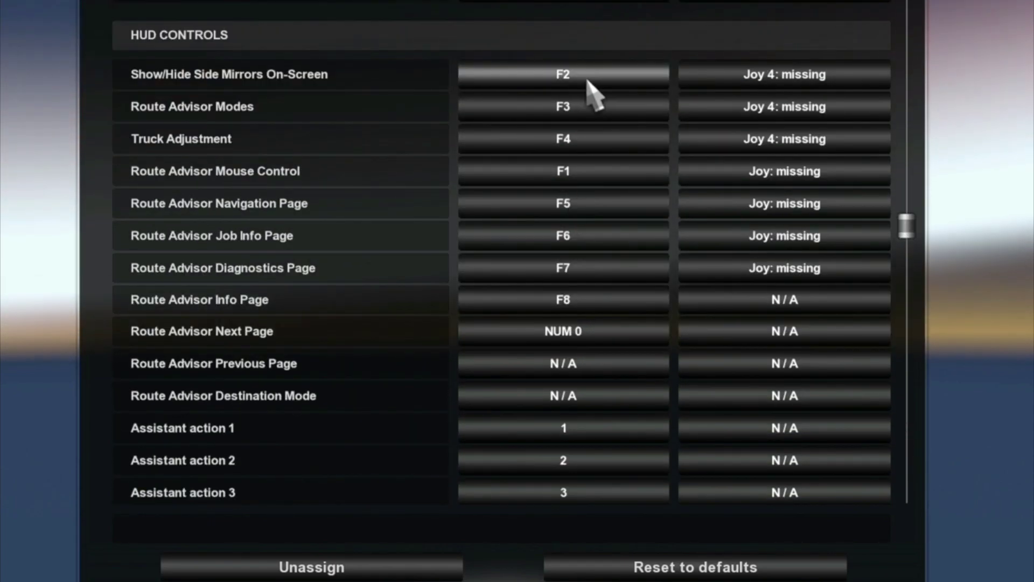
{"action": "left_click", "coordinate": [581, 80]}
- Assign the O key to Open Right Window and the C key to Close Right Window in the truck controls
{"action": "scroll", "coordinate": [591, 224], "scroll_direction": "up", "scroll_amount": 5}
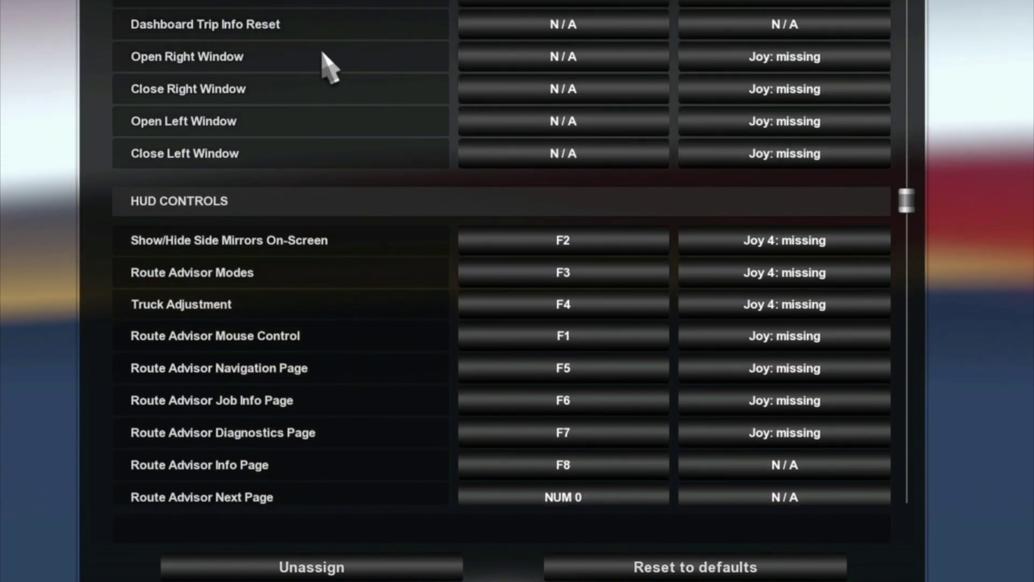
{"action": "left_click", "coordinate": [536, 59]}
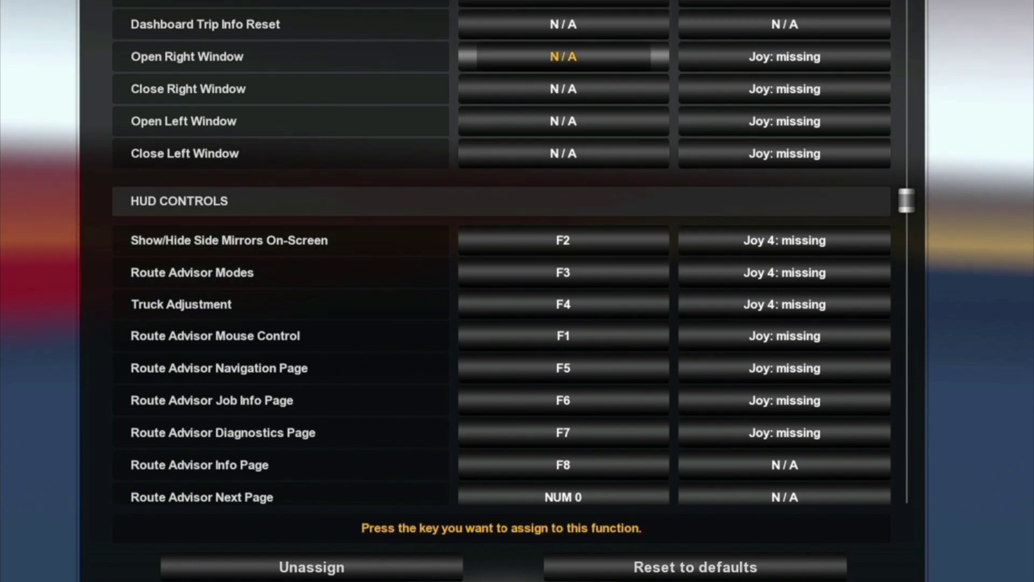
{"action": "key", "text": "o"}
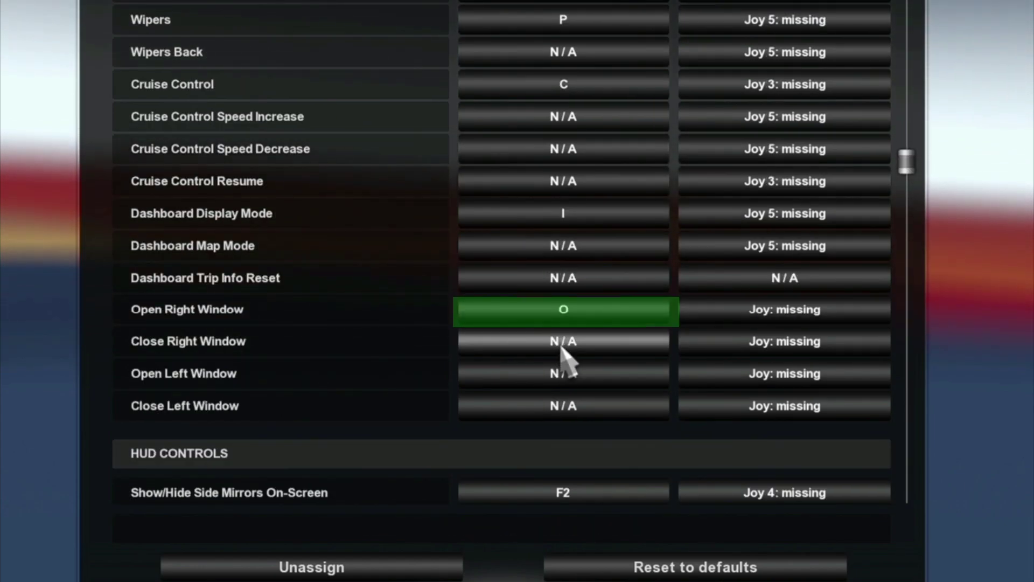
{"action": "left_click", "coordinate": [567, 345]}
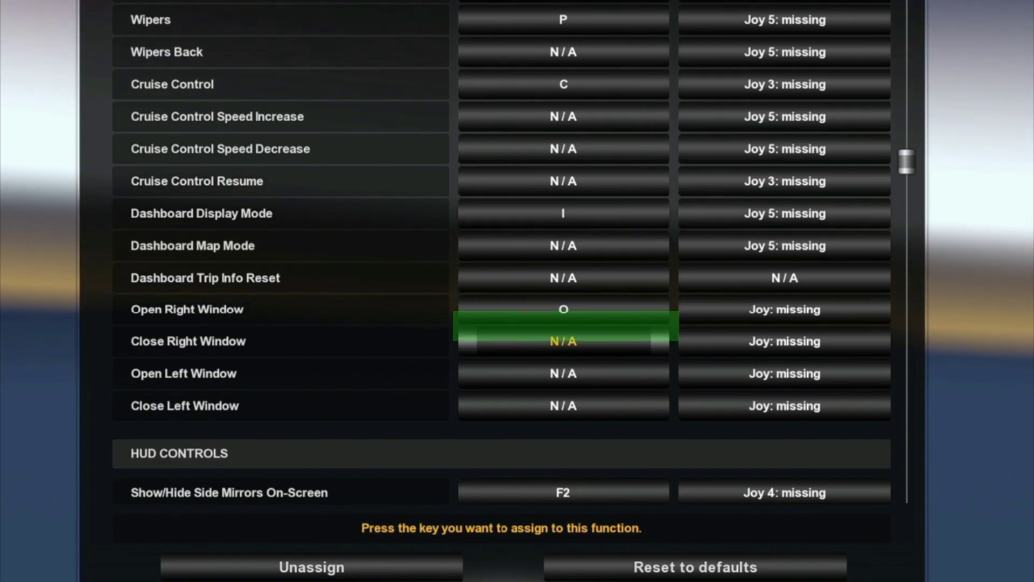
{"action": "key", "text": "c"}
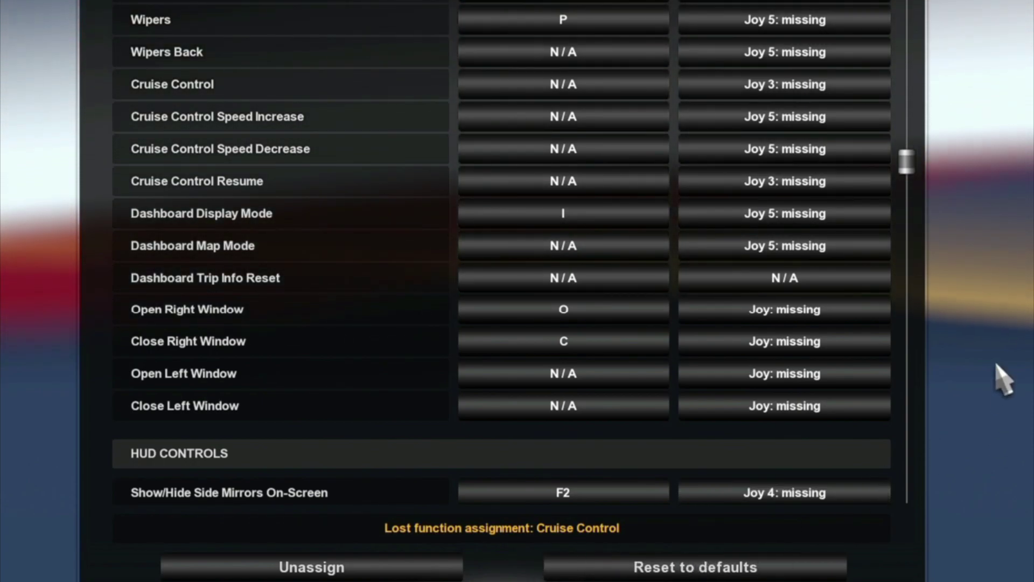
{"action": "left_click_drag", "start_coordinate": [907, 162], "coordinate": [907, 217]}
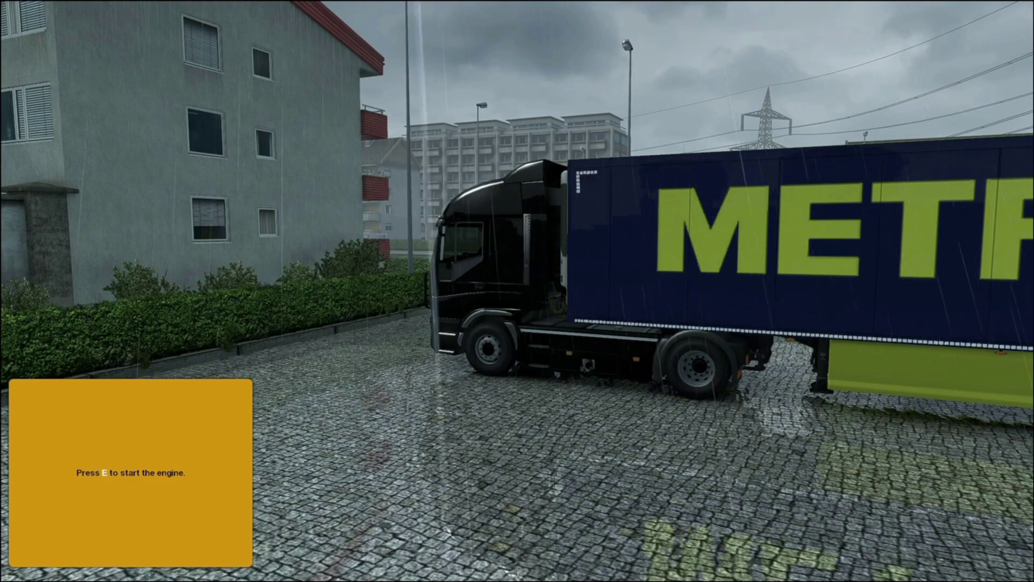
- Test the trailer attach/detach and engine controls while parked in the game, and quit the game
{"action": "key", "text": "t"}
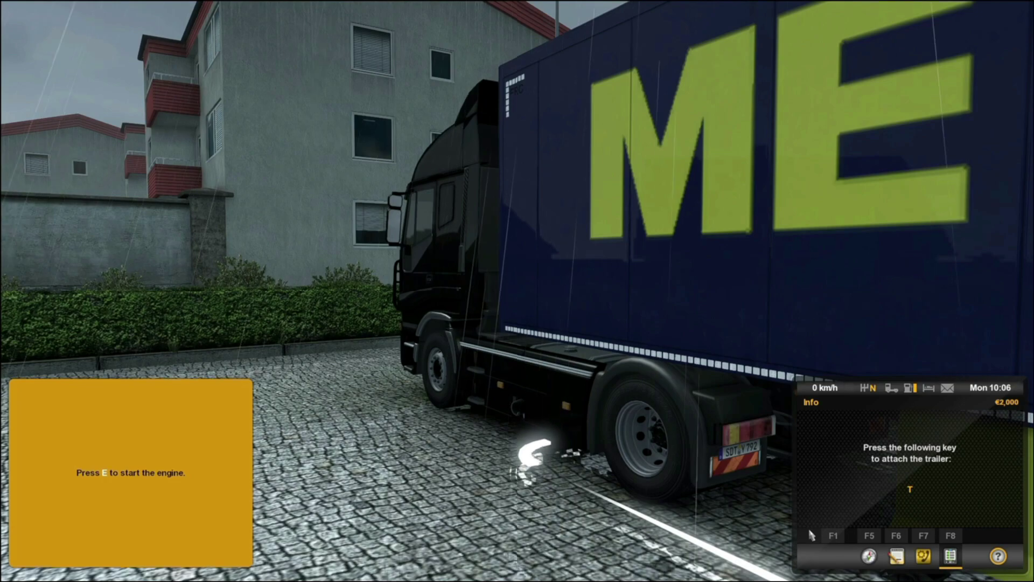
{"action": "key", "text": "t"}
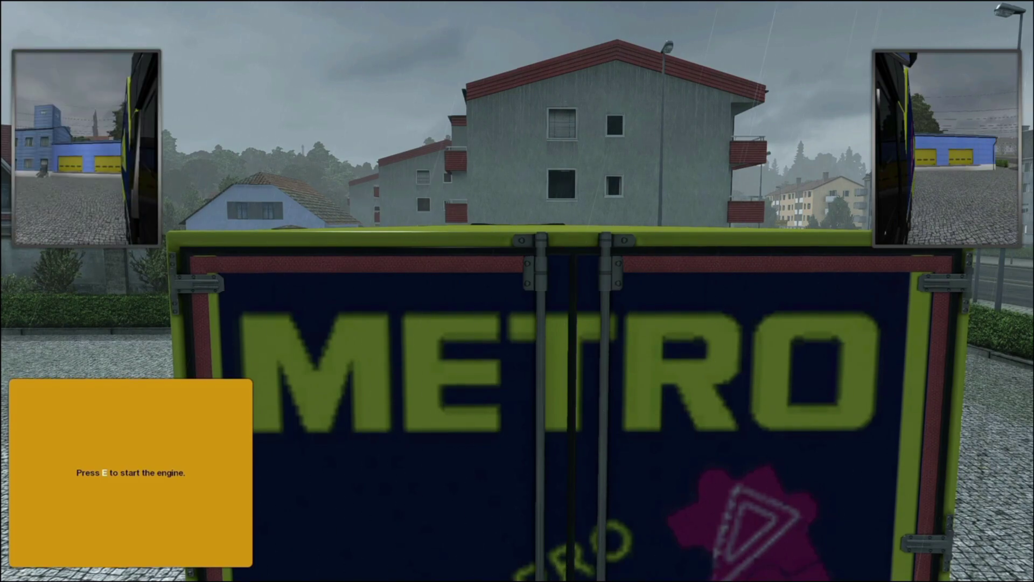
{"action": "key", "text": "e"}
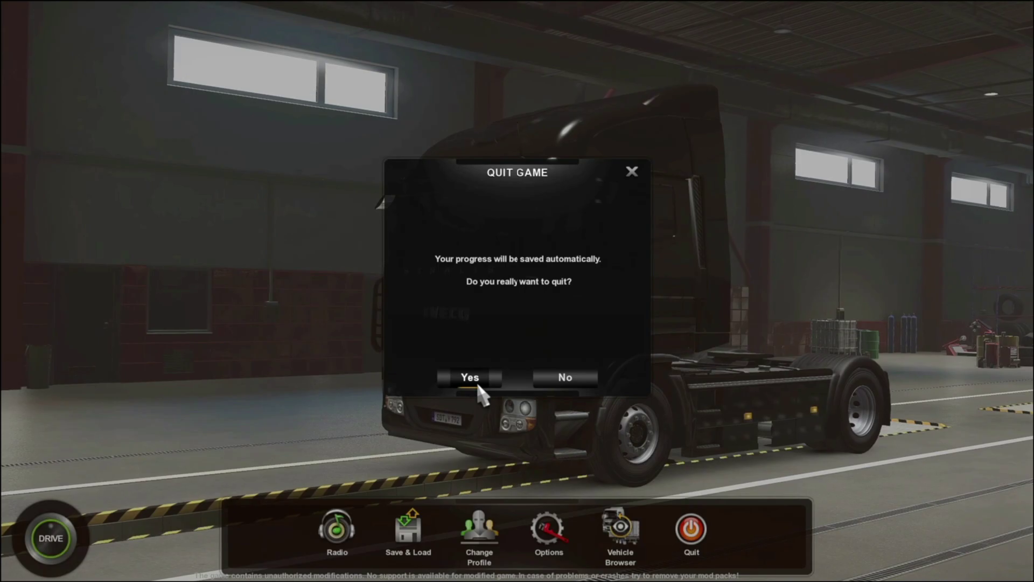
{"action": "left_click", "coordinate": [476, 382]}
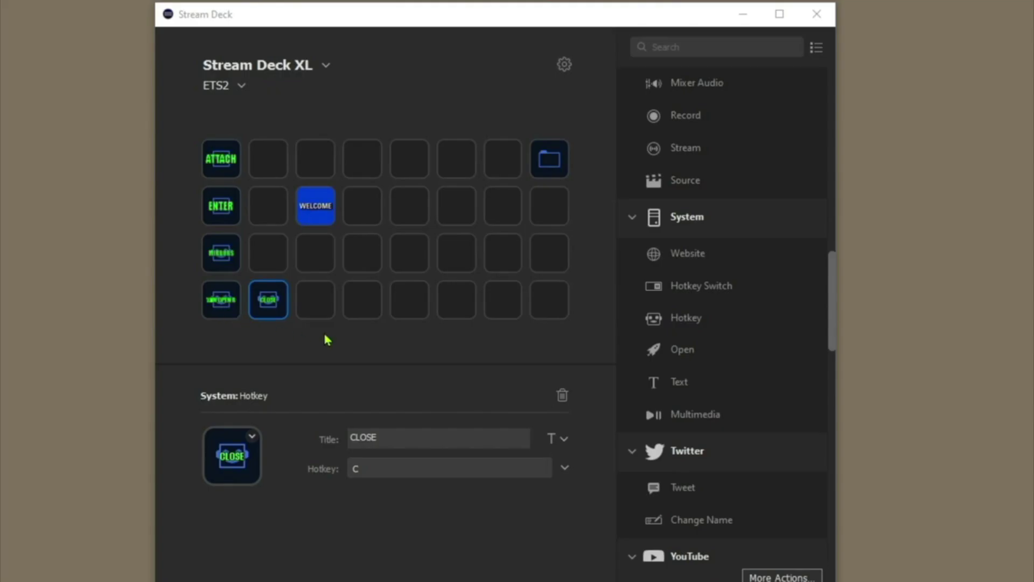
- Switch to Stream Deck and add a third-row Hotkey Switch titled LEFT WIN, with O as Hotkey 1 and C as Hotkey 2
{"action": "left_click_drag", "start_coordinate": [660, 294], "coordinate": [412, 261]}
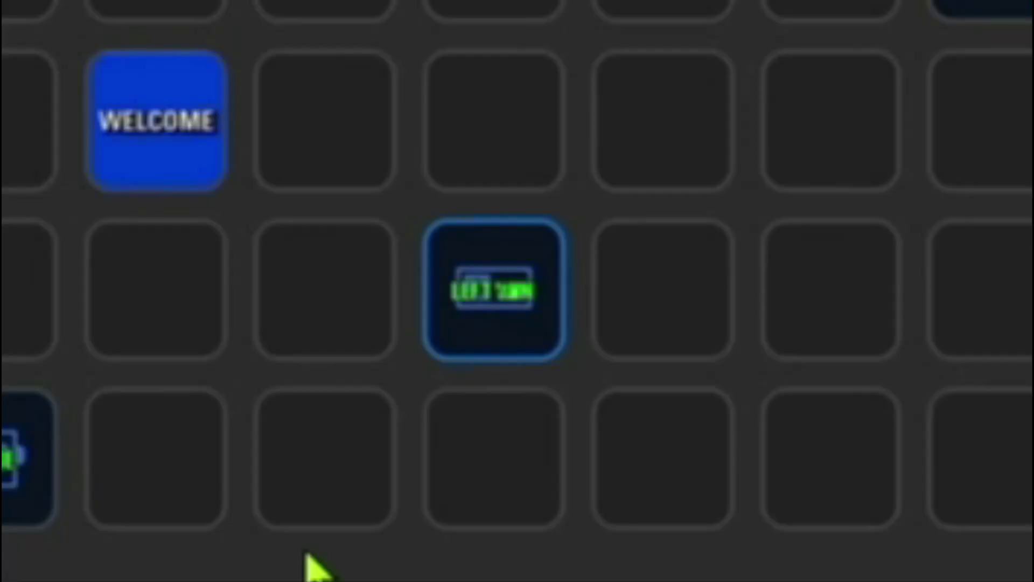
{"action": "left_click", "coordinate": [315, 299]}
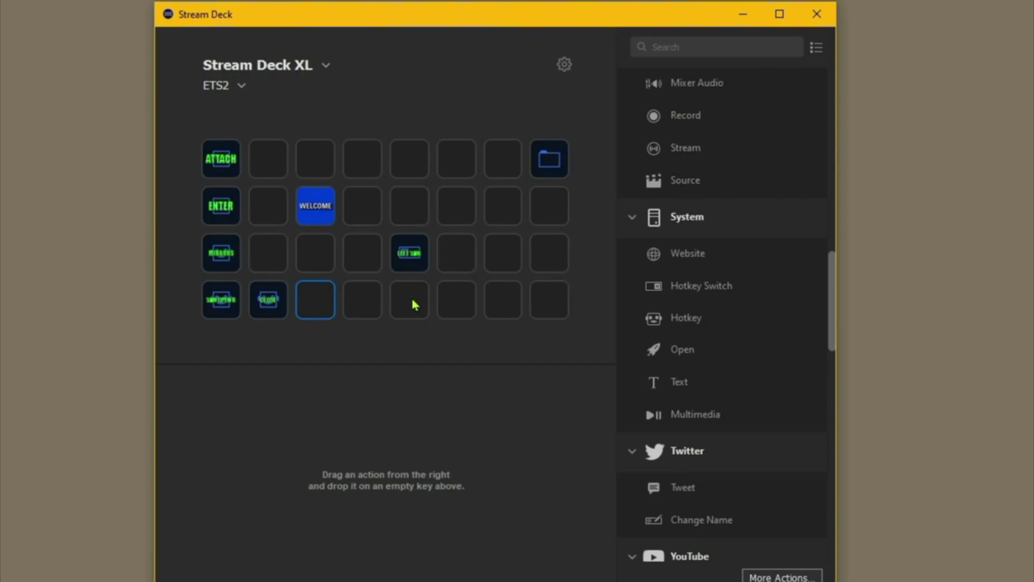
{"action": "left_click", "coordinate": [409, 253]}
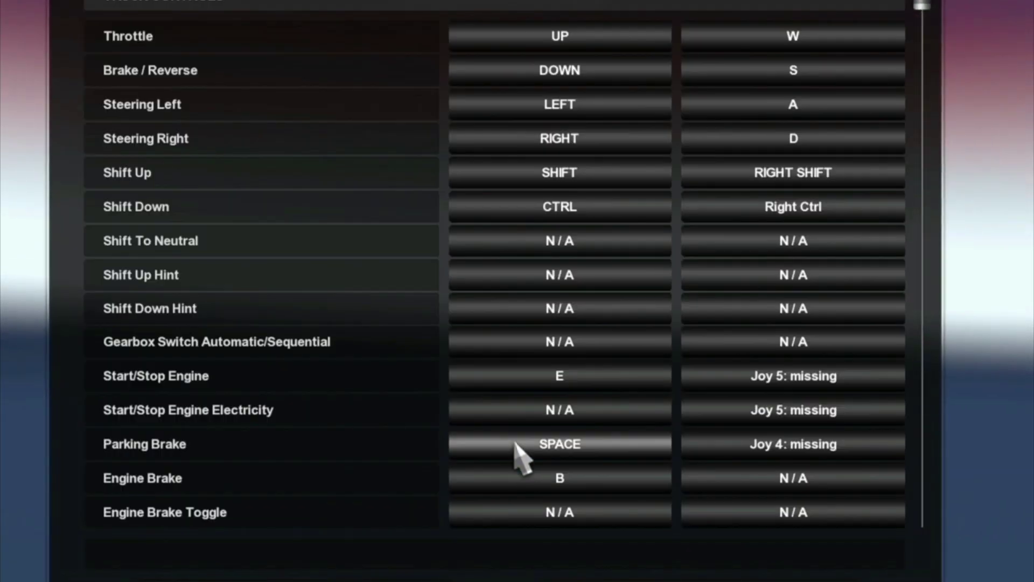
- In Euro Truck Simulator 2, assign O to Open Left Window and C to Close Left Window, and continue the game
{"action": "scroll", "coordinate": [490, 409], "scroll_direction": "down", "scroll_amount": 1}
{"action": "scroll", "coordinate": [495, 412], "scroll_direction": "down", "scroll_amount": 10}
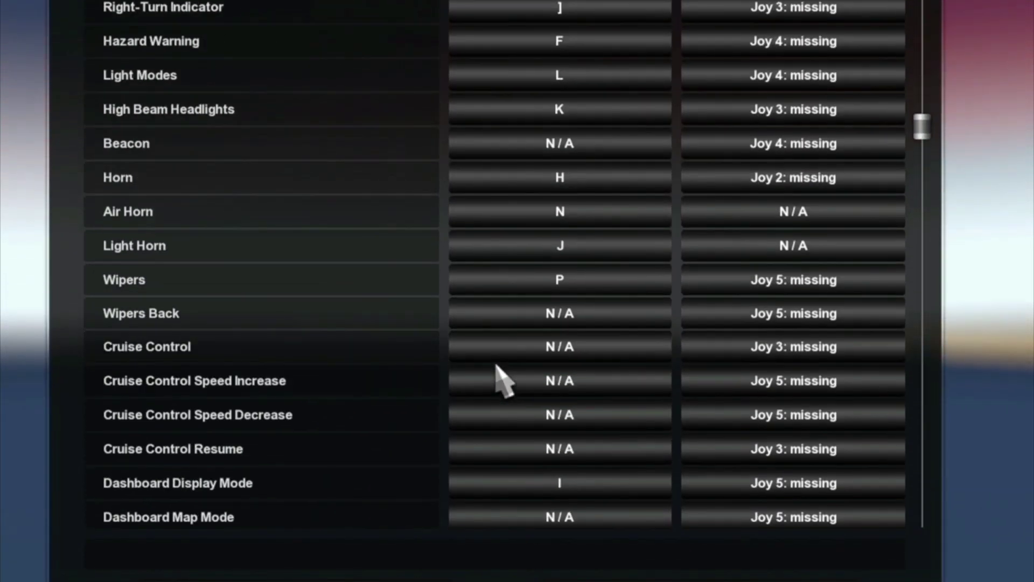
{"action": "scroll", "coordinate": [491, 375], "scroll_direction": "down", "scroll_amount": 1}
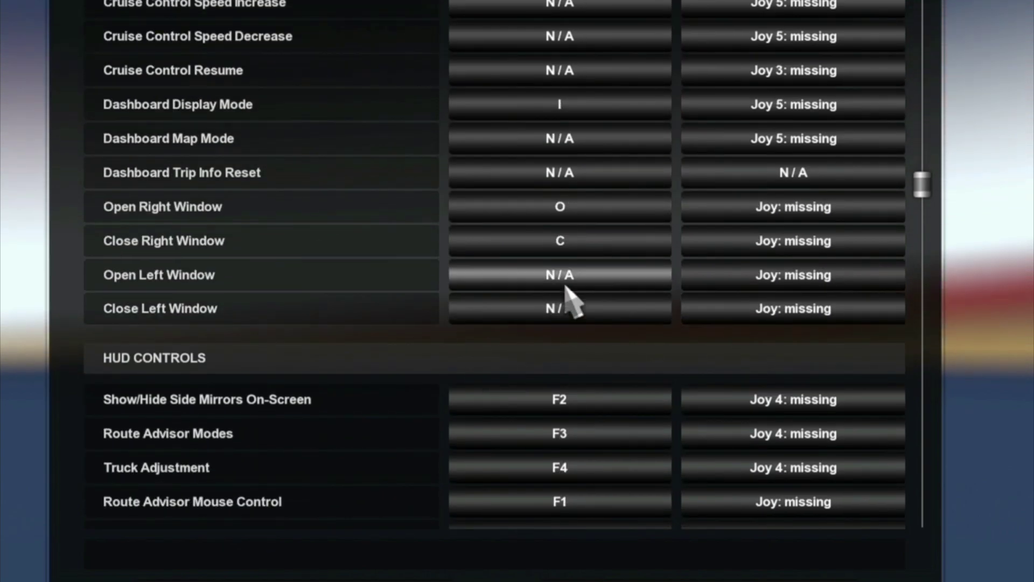
{"action": "left_click", "coordinate": [587, 277]}
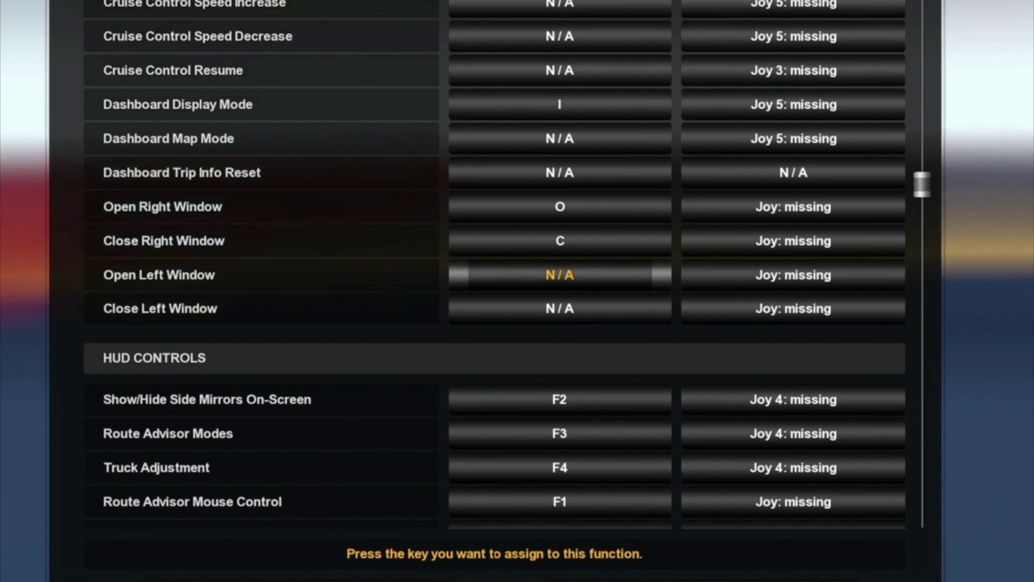
{"action": "key", "text": "o"}
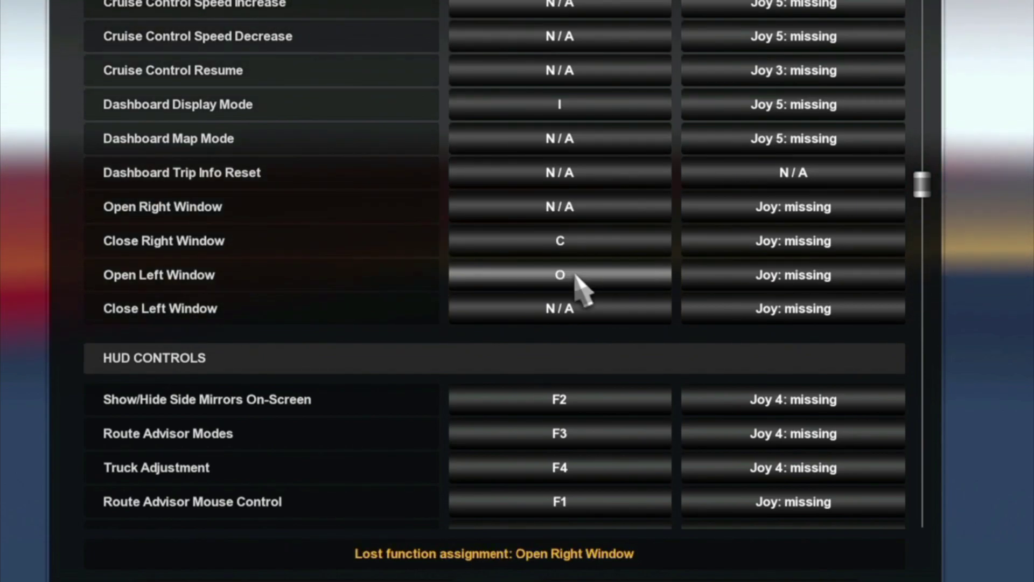
{"action": "left_click", "coordinate": [554, 318]}
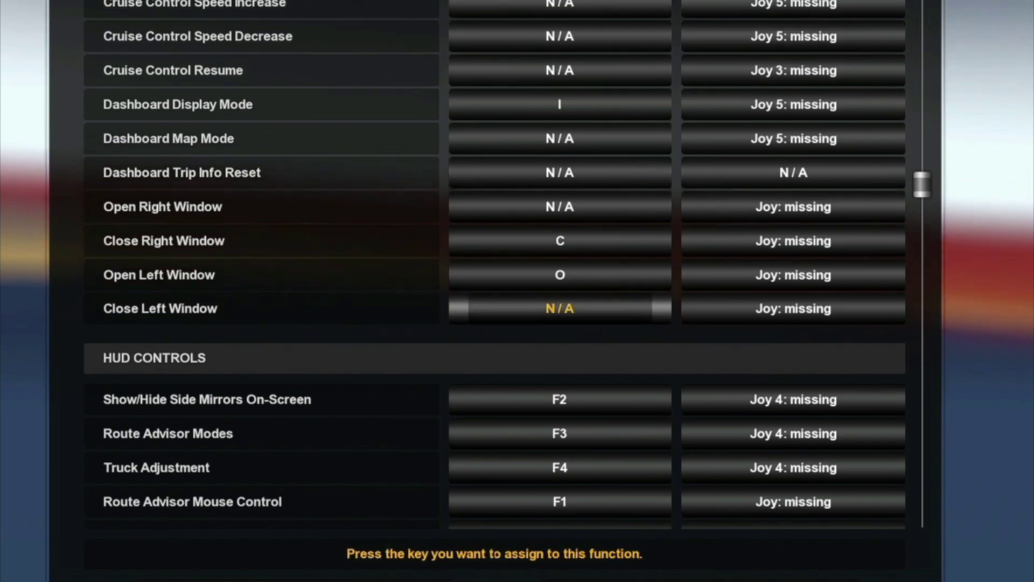
{"action": "key", "text": "c"}
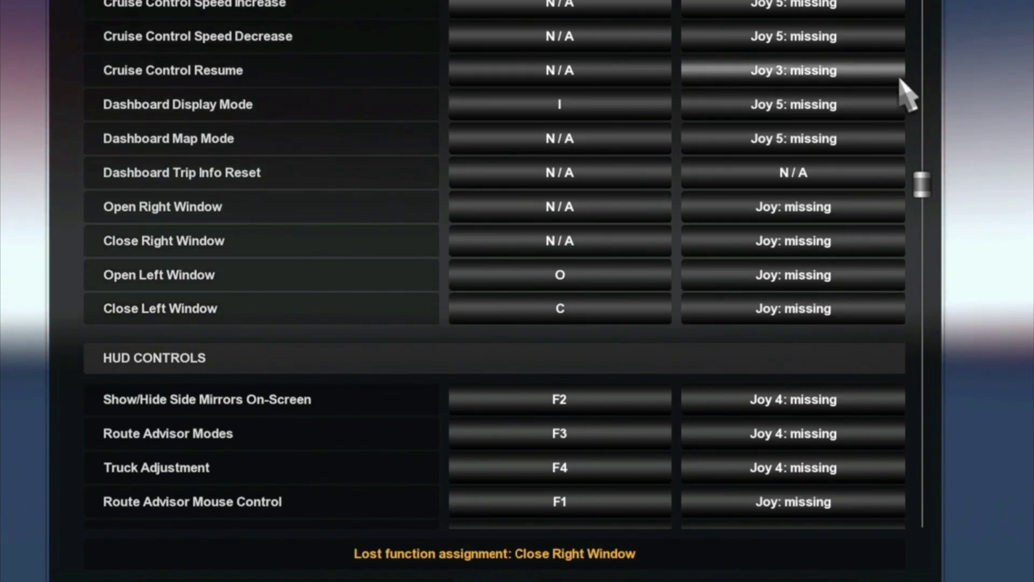
{"action": "key", "text": "Escape"}
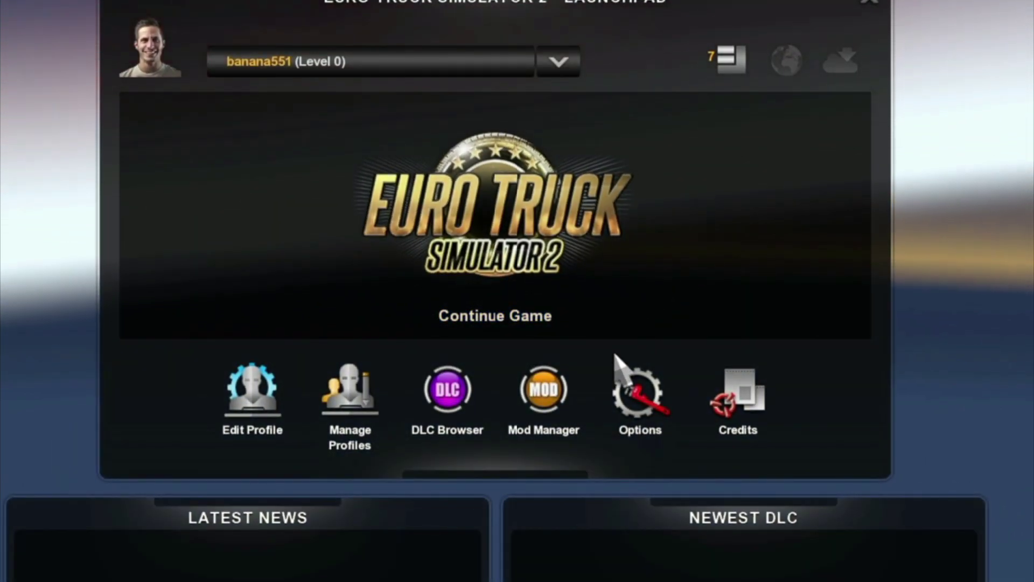
{"action": "left_click", "coordinate": [514, 311]}
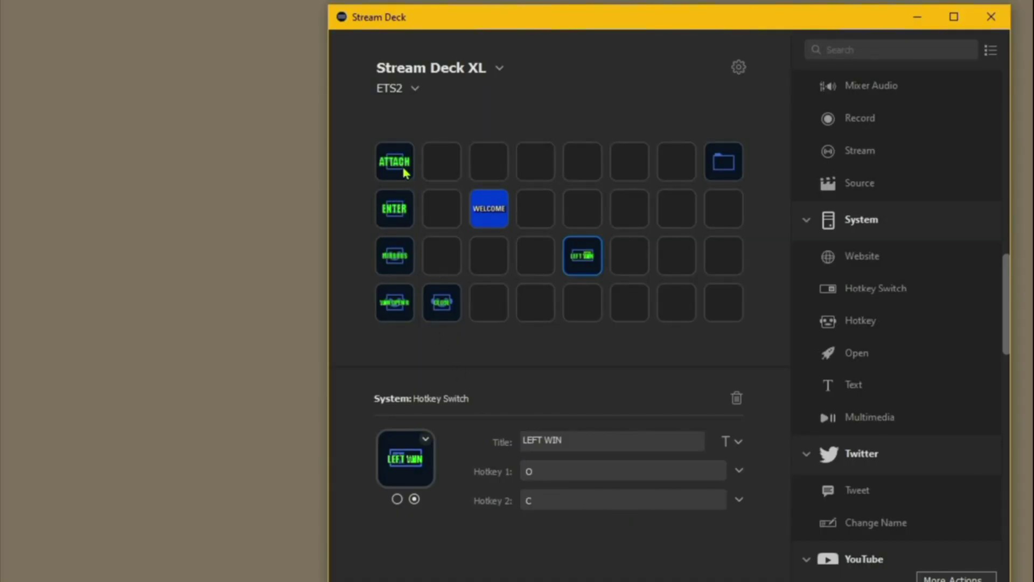
- Open the Key Creator to make a new icon for the ATTACH hotkey, without following its tutorial
{"action": "left_click", "coordinate": [404, 172]}
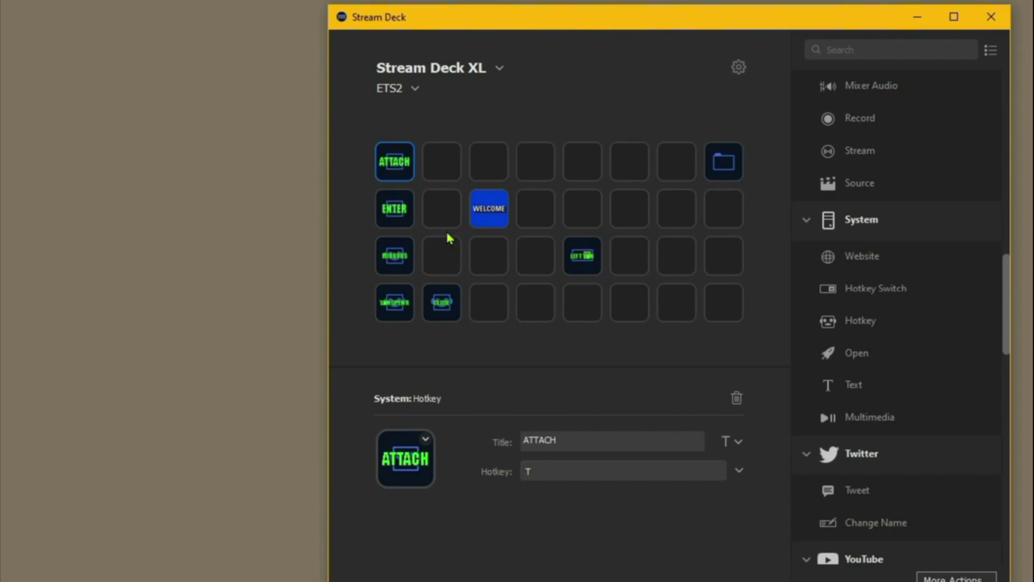
{"action": "left_click", "coordinate": [426, 441]}
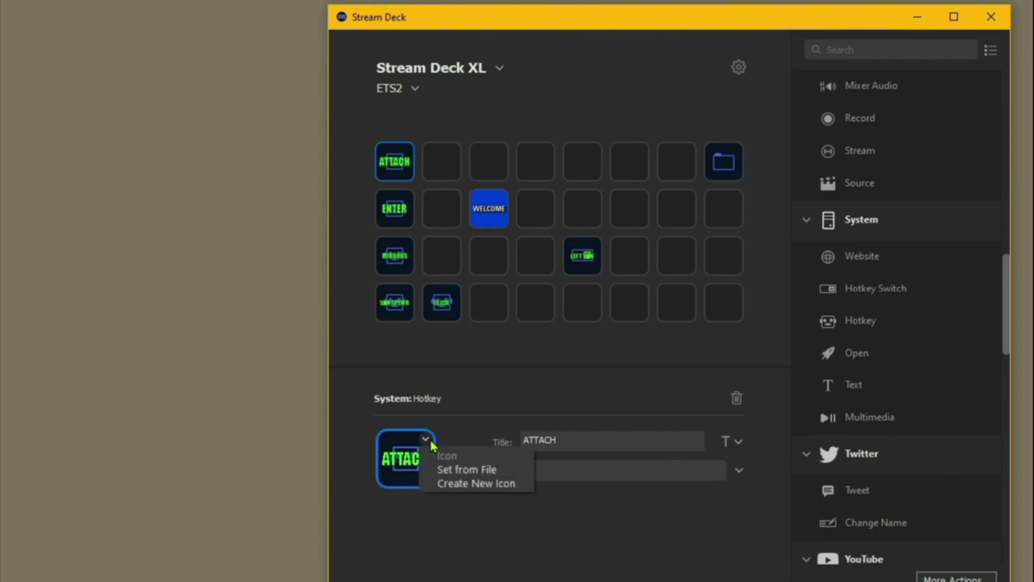
{"action": "left_click", "coordinate": [479, 485]}
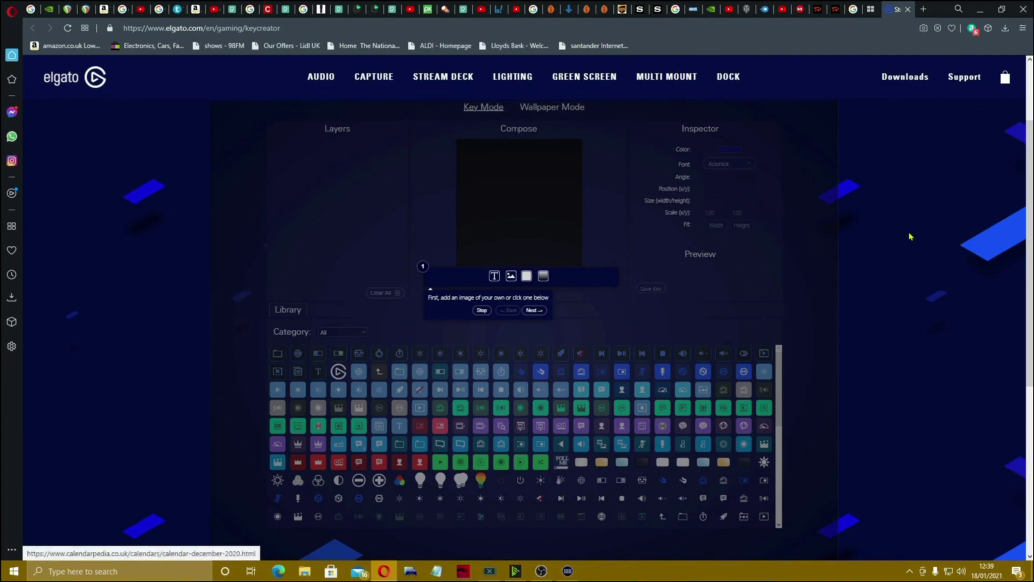
{"action": "scroll", "coordinate": [910, 236], "scroll_direction": "up", "scroll_amount": 1}
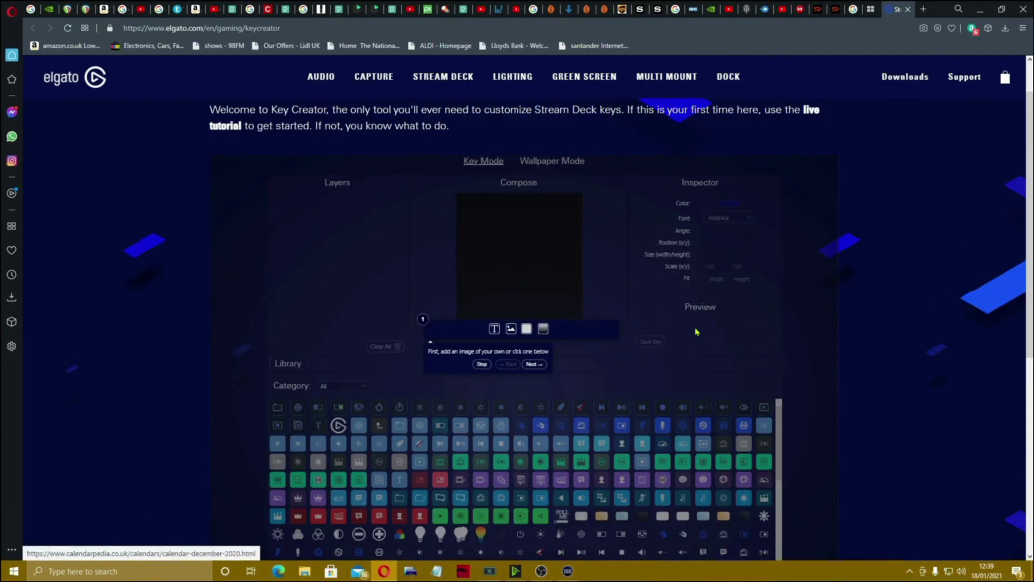
{"action": "scroll", "coordinate": [587, 381], "scroll_direction": "down", "scroll_amount": 2}
- Add the system play and Replay Buffer icons to the composition from the library, and delete the Btn_system_play.svg layer
{"action": "left_click", "coordinate": [364, 279]}
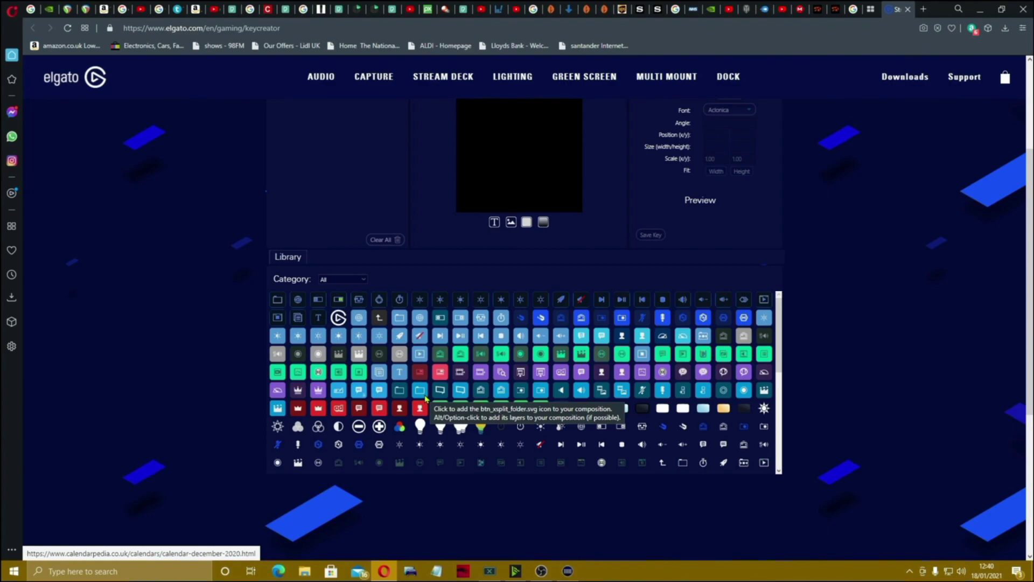
{"action": "left_click", "coordinate": [540, 464]}
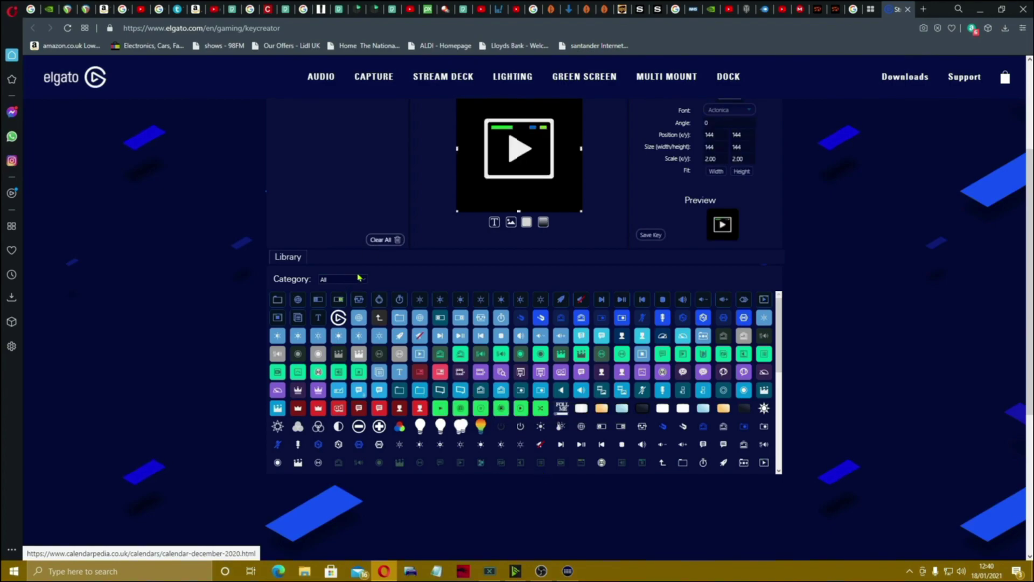
{"action": "left_click", "coordinate": [363, 280]}
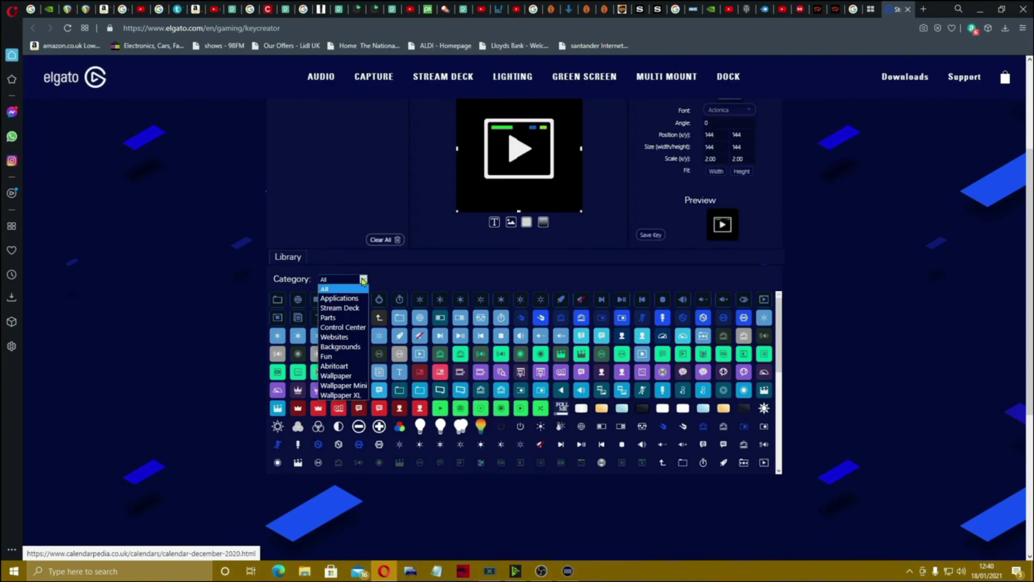
{"action": "left_click", "coordinate": [360, 289]}
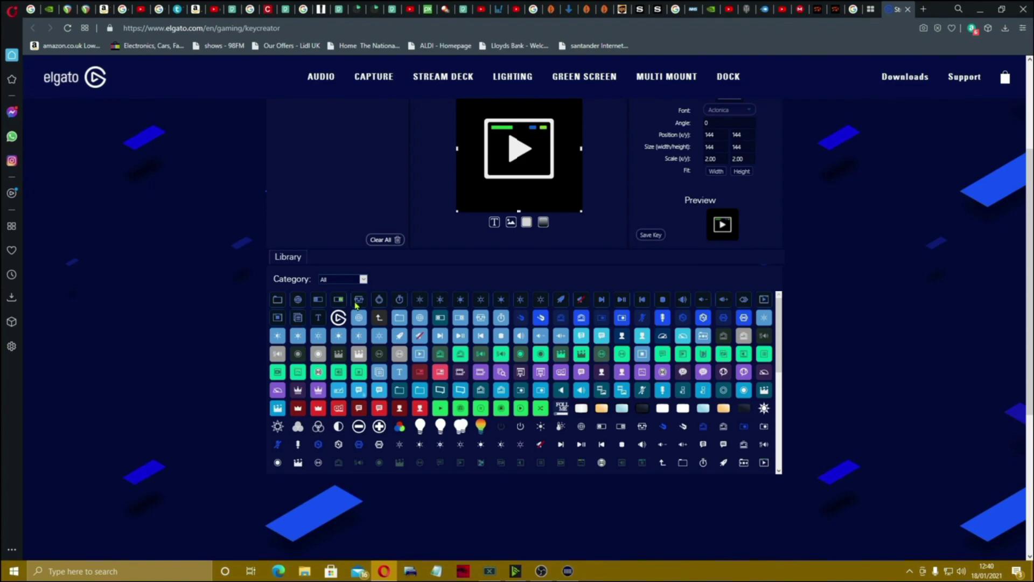
{"action": "left_click", "coordinate": [525, 452]}
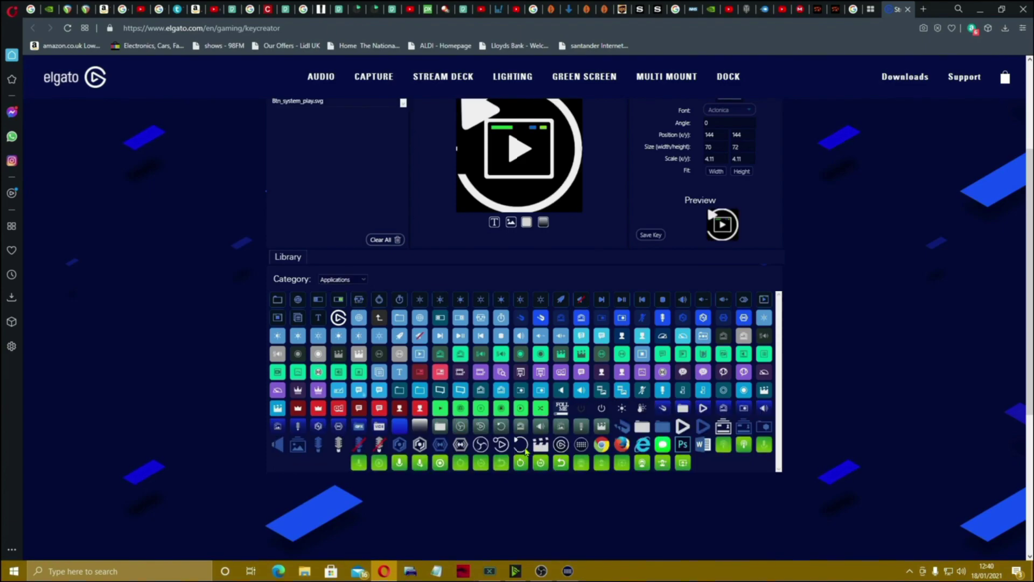
{"action": "scroll", "coordinate": [526, 452], "scroll_direction": "up", "scroll_amount": 3}
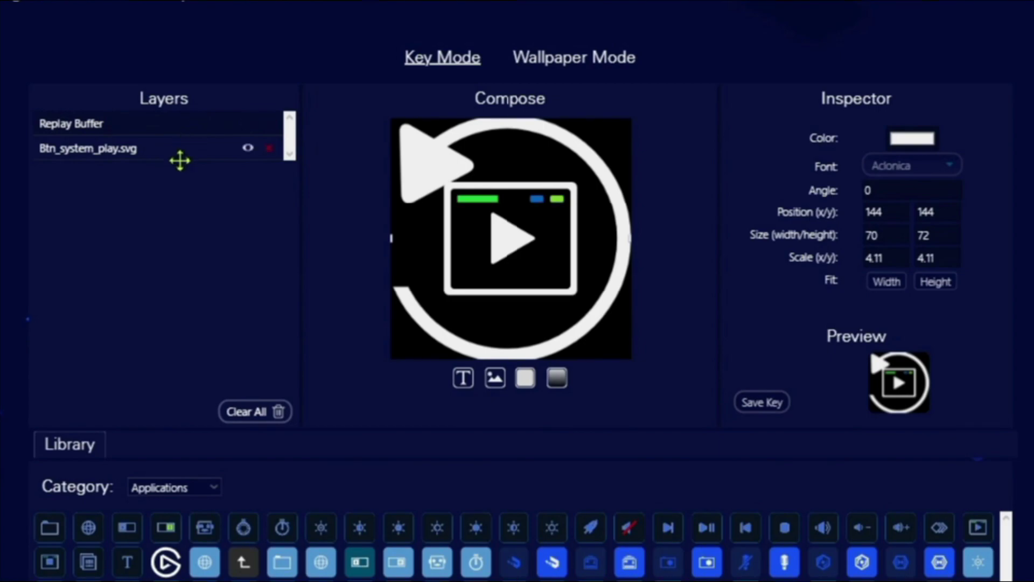
{"action": "left_click", "coordinate": [268, 152]}
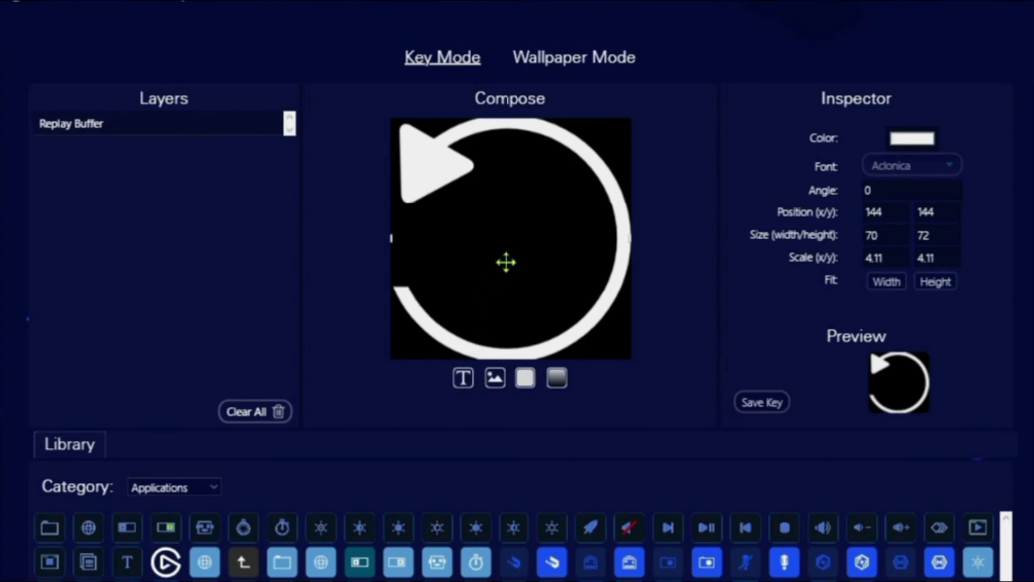
- Shrink the Replay Buffer icon to a scale of about 2.94, centred in the key, and recolour it red
{"action": "left_click", "coordinate": [935, 283]}
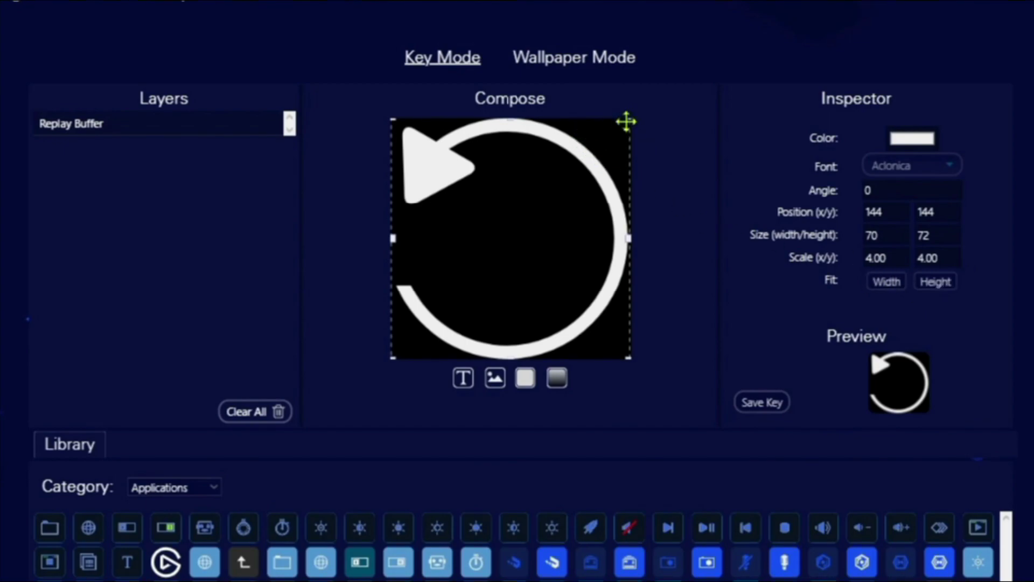
{"action": "left_click_drag", "start_coordinate": [629, 116], "coordinate": [551, 162]}
{"action": "left_click_drag", "start_coordinate": [520, 214], "coordinate": [565, 201]}
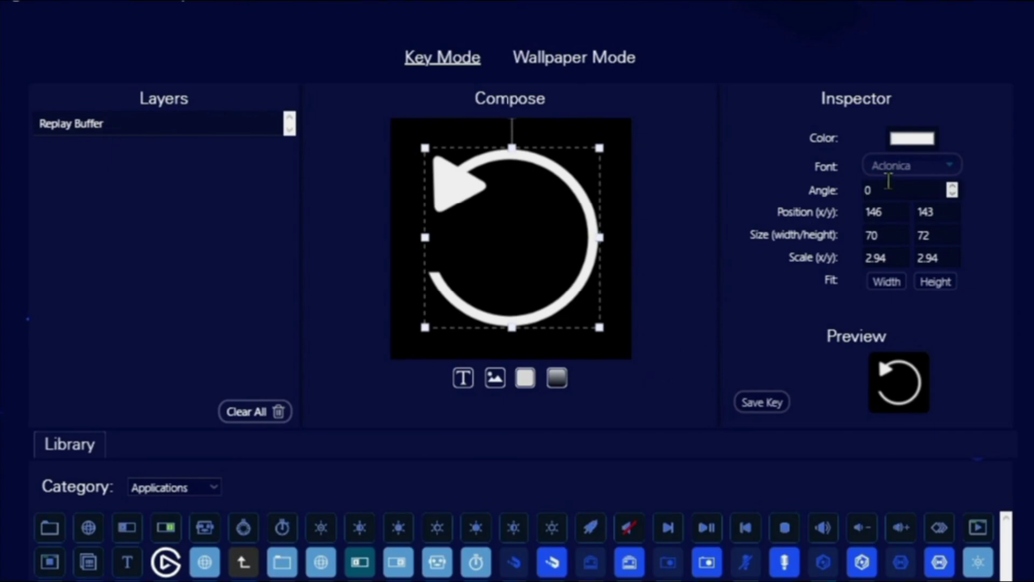
{"action": "left_click", "coordinate": [911, 141]}
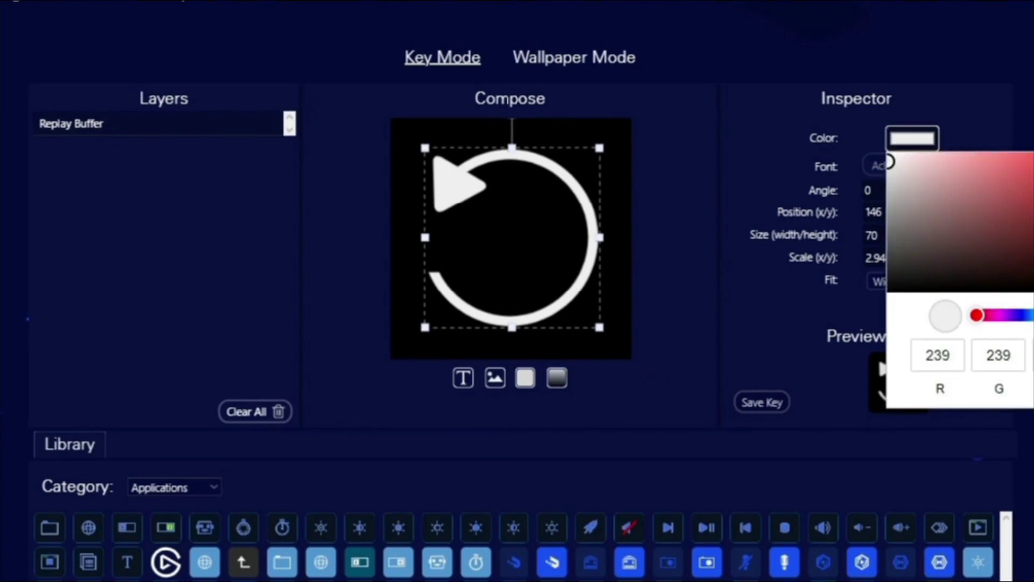
{"action": "left_click", "coordinate": [1026, 157]}
{"action": "left_click", "coordinate": [808, 356]}
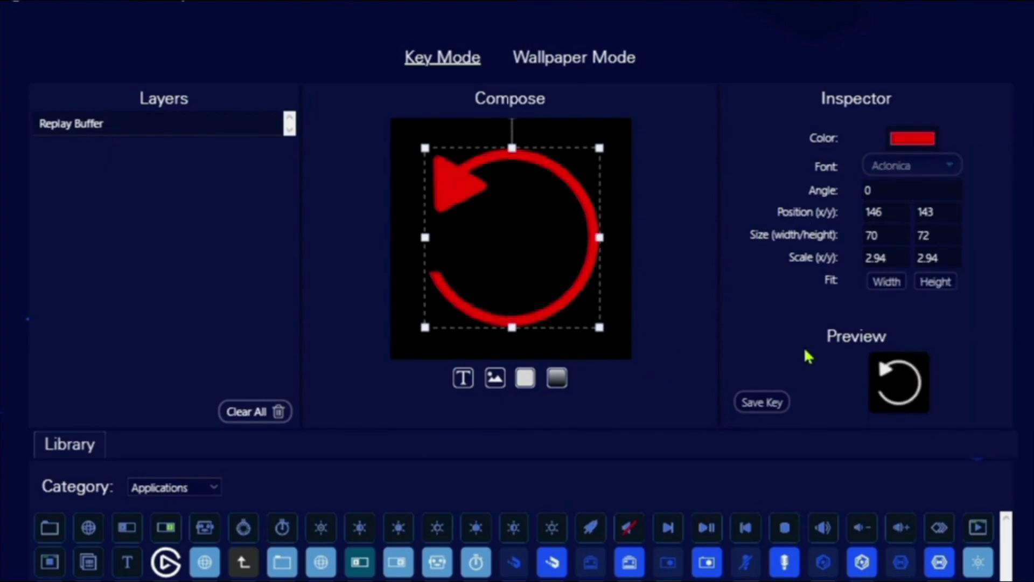
- Add a bright green rectangle as the key's background and place its layer beneath the Replay Buffer layer
{"action": "left_click", "coordinate": [532, 385]}
{"action": "scroll", "coordinate": [581, 337], "scroll_direction": "down", "scroll_amount": 5}
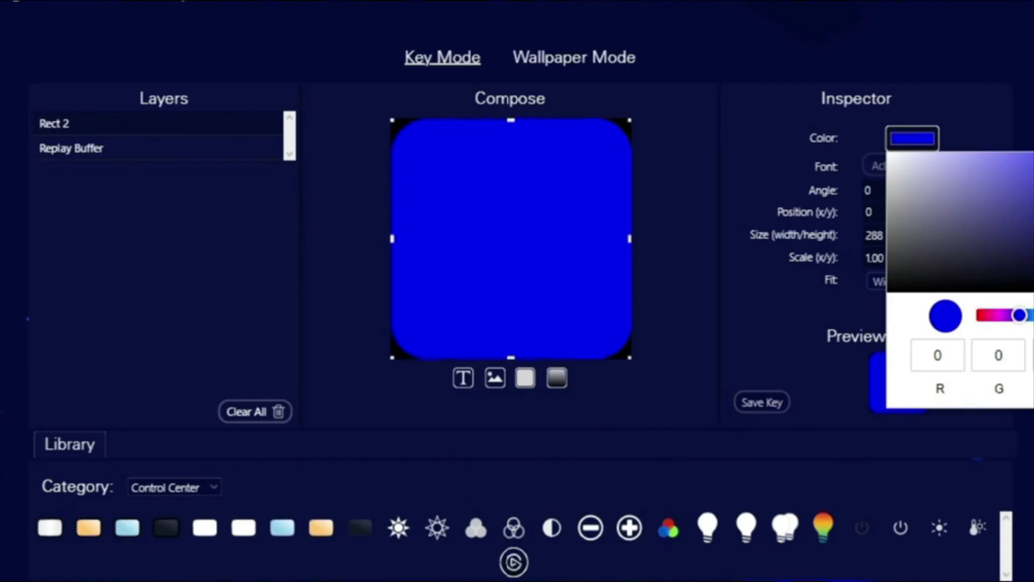
{"action": "left_click_drag", "start_coordinate": [1019, 315], "coordinate": [1032, 315]}
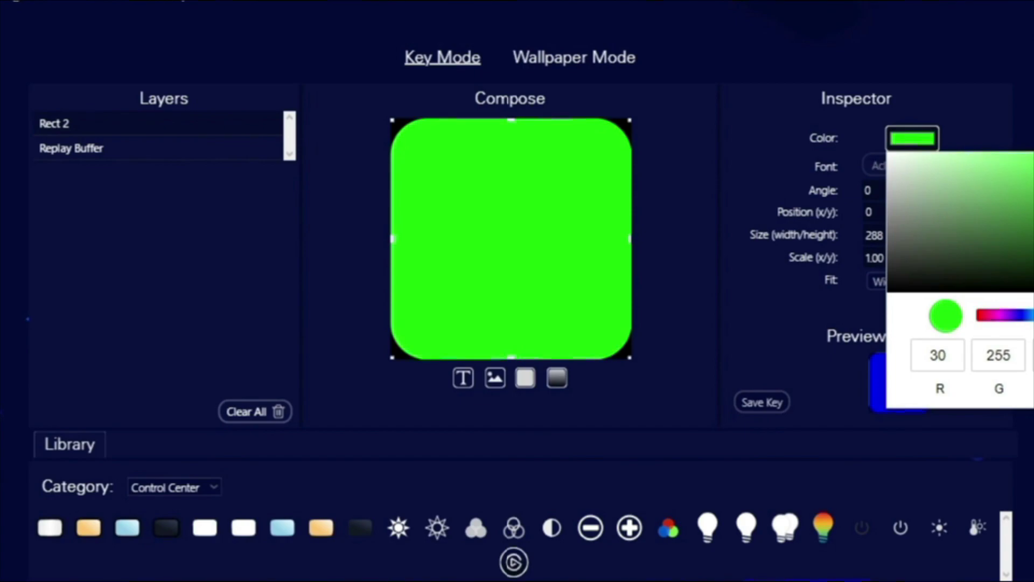
{"action": "mouse_move", "coordinate": [205, 150]}
{"action": "left_click_drag", "start_coordinate": [206, 152], "coordinate": [206, 118]}
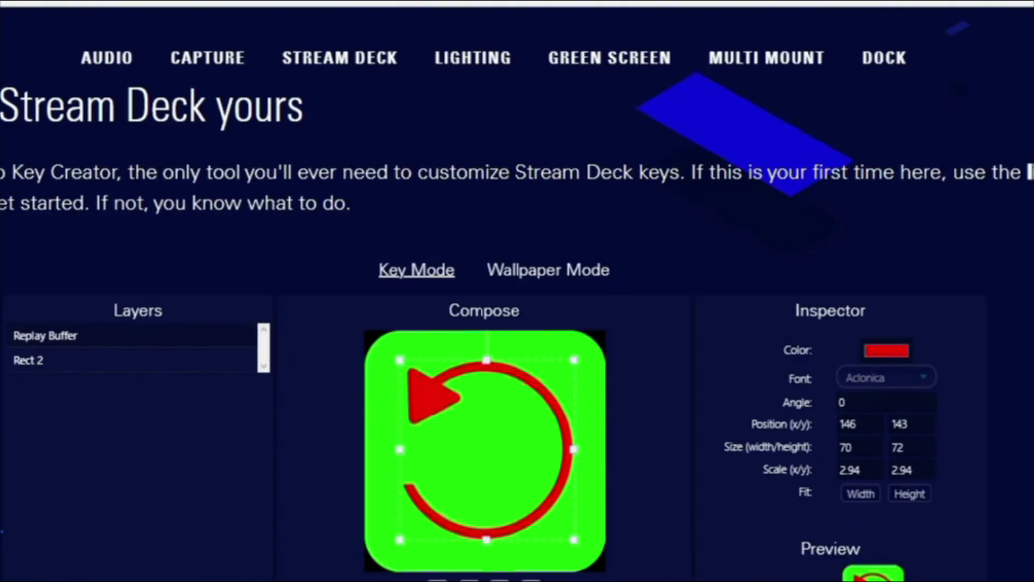
- Add a text layer to the key and replace its placeholder text with ENTER
{"action": "left_click", "coordinate": [464, 378]}
{"action": "left_click", "coordinate": [580, 156]}
{"action": "key", "text": "BackSpace"}
{"action": "key", "text": "BackSpace"}
{"action": "key", "text": "BackSpace"}
{"action": "key", "text": "BackSpace"}
{"action": "key", "text": "BackSpace"}
{"action": "key", "text": "BackSpace"}
{"action": "key", "text": "BackSpace"}
{"action": "key", "text": "BackSpace"}
{"action": "key", "text": "BackSpace"}
{"action": "key", "text": "BackSpace"}
{"action": "key", "text": "BackSpace"}
{"action": "key", "text": "BackSpace"}
{"action": "key", "text": "BackSpace"}
{"action": "key", "text": "BackSpace"}
{"action": "key", "text": "BackSpace"}
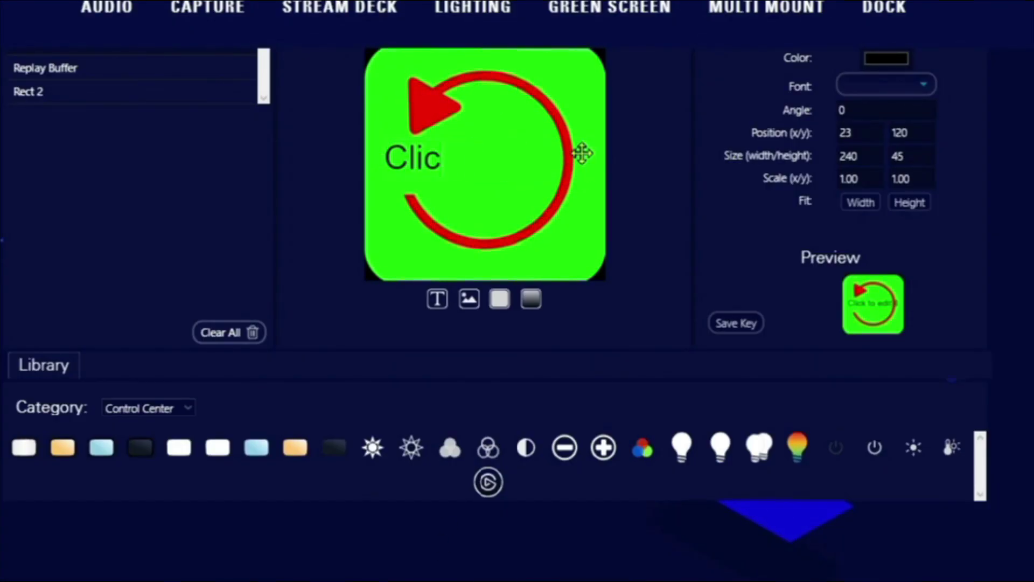
{"action": "type", "text": "ENTER"}
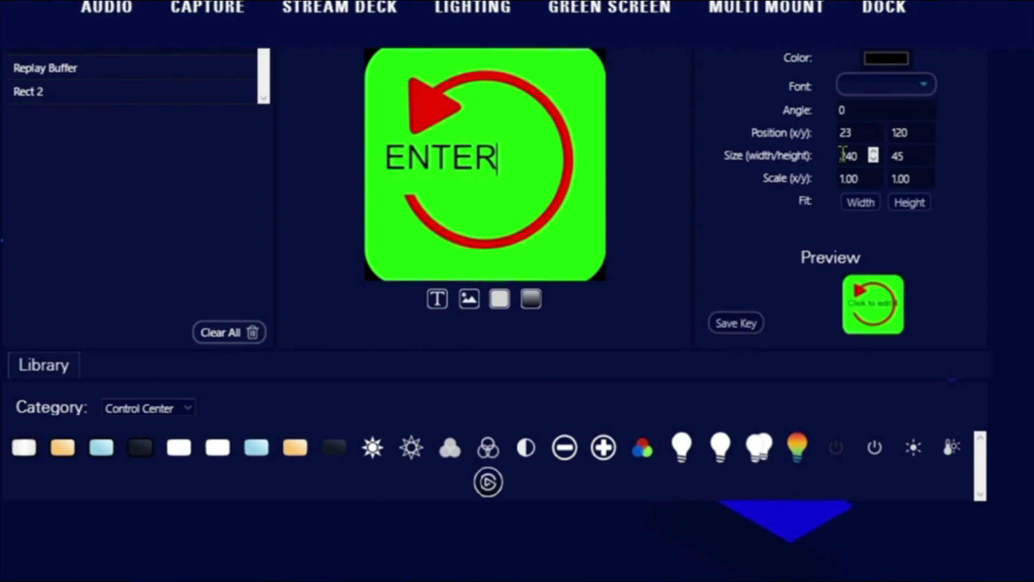
- Set the ENTER text in Bowlby One SC, centre it inside the circular arrow at about 71, 125, and save the key
{"action": "left_click", "coordinate": [931, 86]}
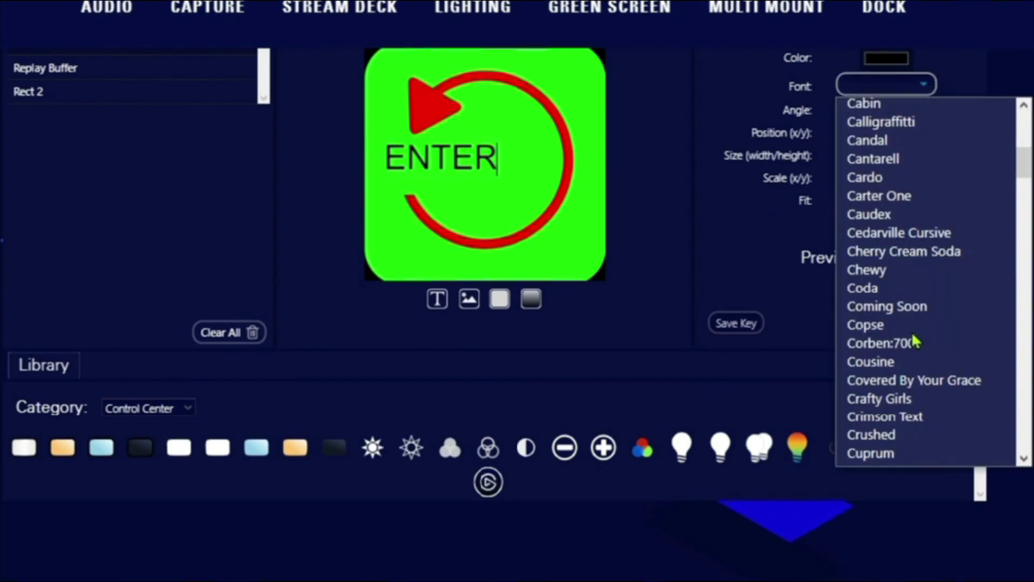
{"action": "scroll", "coordinate": [961, 247], "scroll_direction": "up", "scroll_amount": 4}
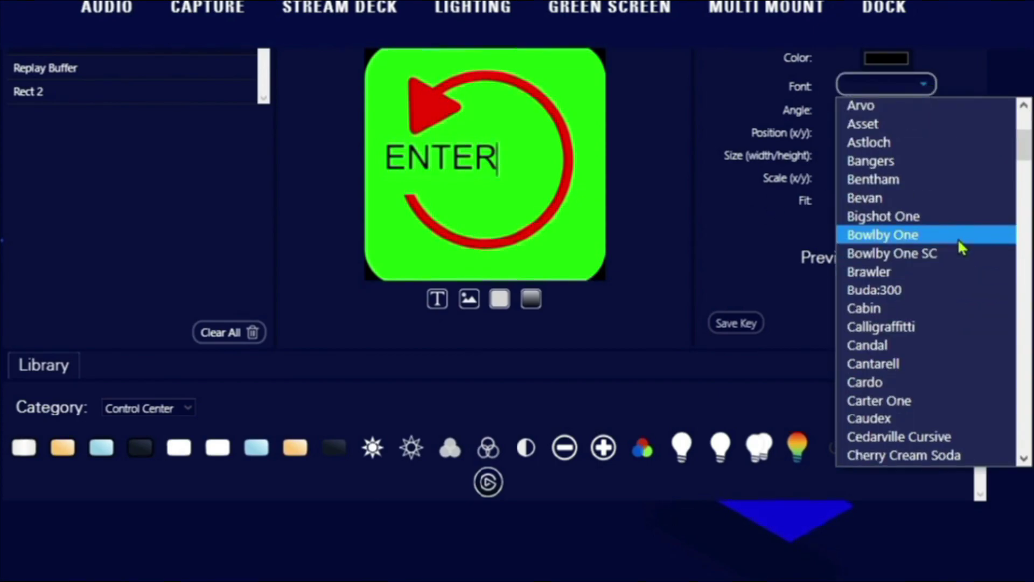
{"action": "left_click", "coordinate": [965, 259]}
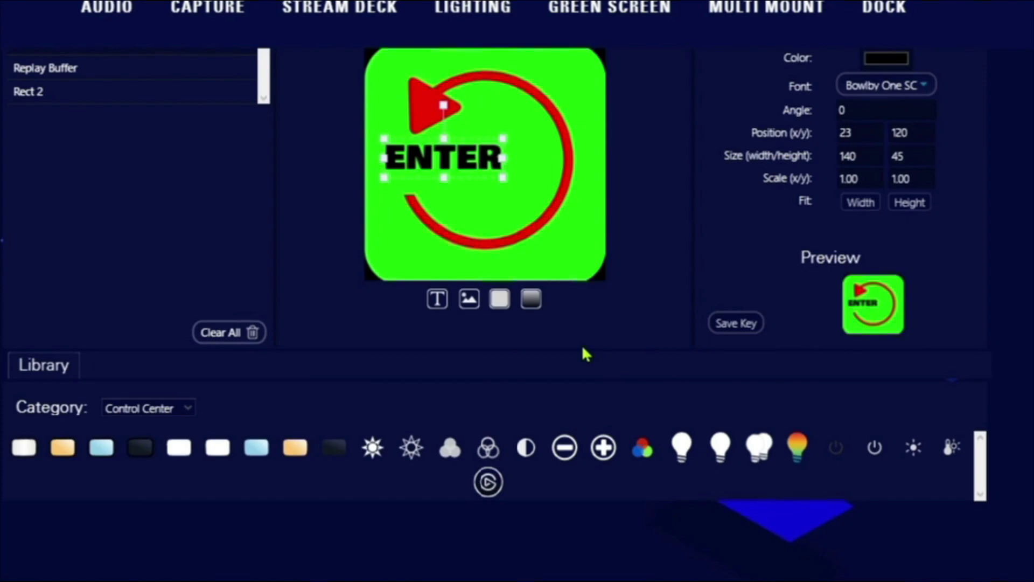
{"action": "left_click_drag", "start_coordinate": [455, 164], "coordinate": [495, 169]}
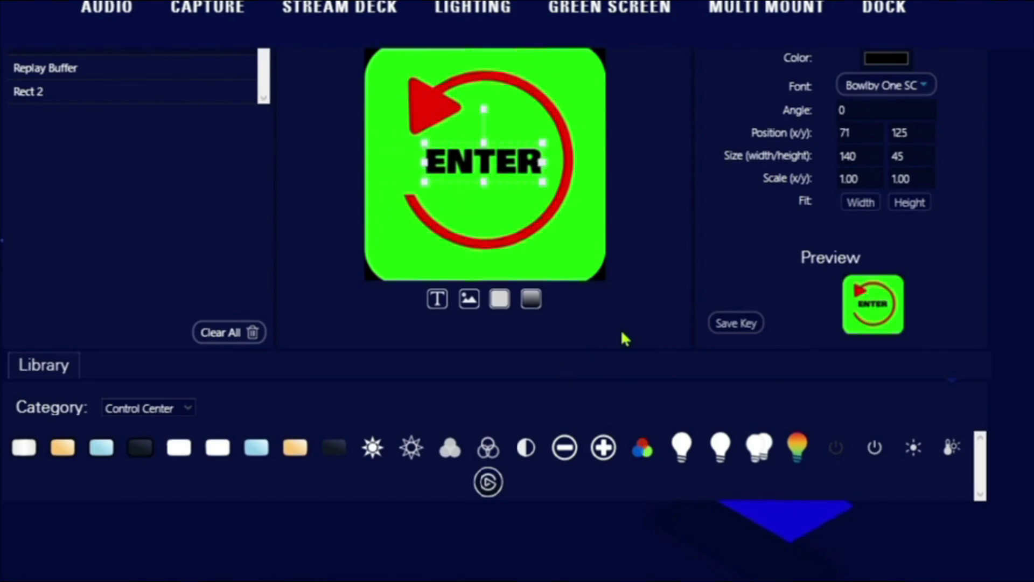
{"action": "left_click", "coordinate": [748, 329]}
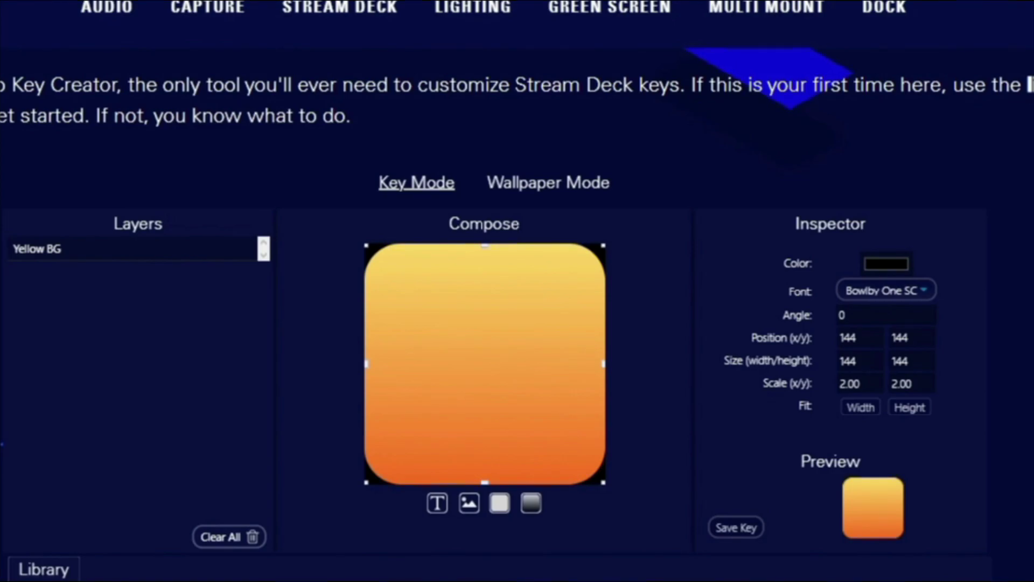
- Add a text layer over the Yellow BG background and replace its placeholder text with T
{"action": "left_click", "coordinate": [437, 503]}
{"action": "scroll", "coordinate": [436, 516], "scroll_direction": "down", "scroll_amount": 4}
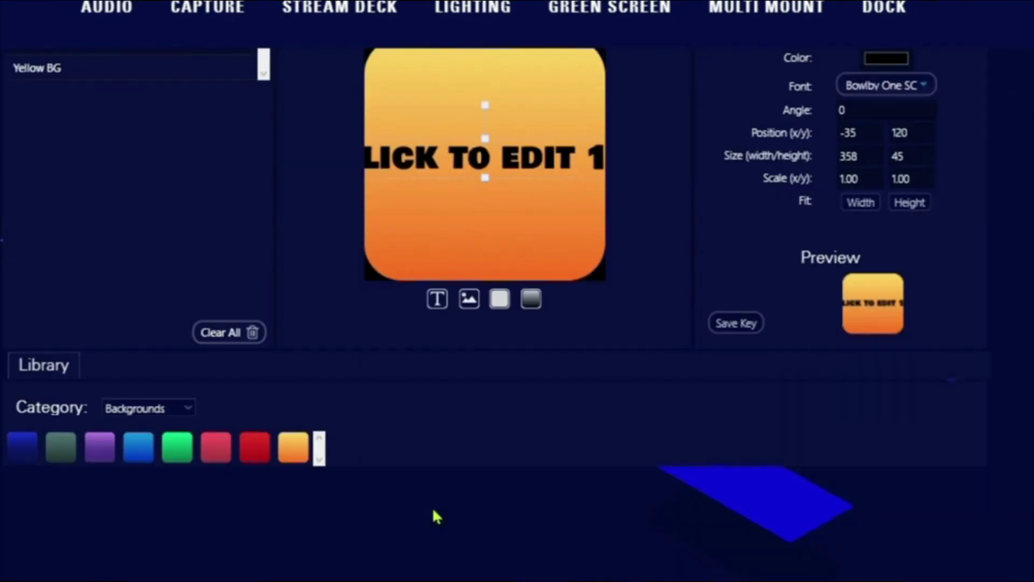
{"action": "left_click", "coordinate": [544, 156]}
{"action": "key", "text": "BackSpace"}
{"action": "key", "text": "BackSpace"}
{"action": "key", "text": "BackSpace"}
{"action": "key", "text": "BackSpace"}
{"action": "key", "text": "BackSpace"}
{"action": "key", "text": "BackSpace"}
{"action": "key", "text": "BackSpace"}
{"action": "key", "text": "BackSpace"}
{"action": "key", "text": "BackSpace"}
{"action": "key", "text": "BackSpace"}
{"action": "key", "text": "BackSpace"}
{"action": "key", "text": "BackSpace"}
{"action": "key", "text": "BackSpace"}
{"action": "key", "text": "BackSpace"}
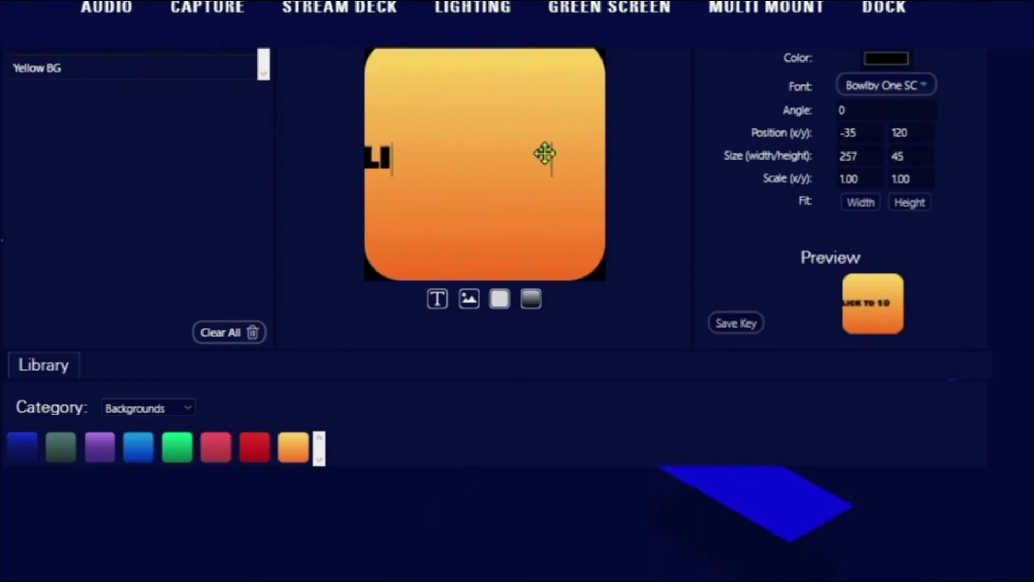
{"action": "type", "text": "T"}
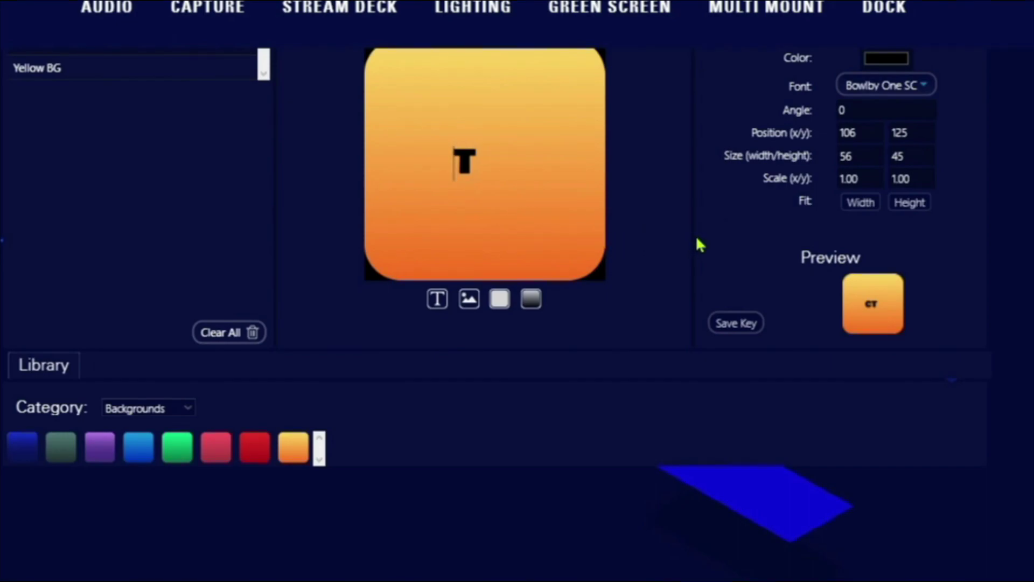
- Fit the letter T to the key's height and move it slightly down on the background
{"action": "scroll", "coordinate": [714, 258], "scroll_direction": "up", "scroll_amount": 2}
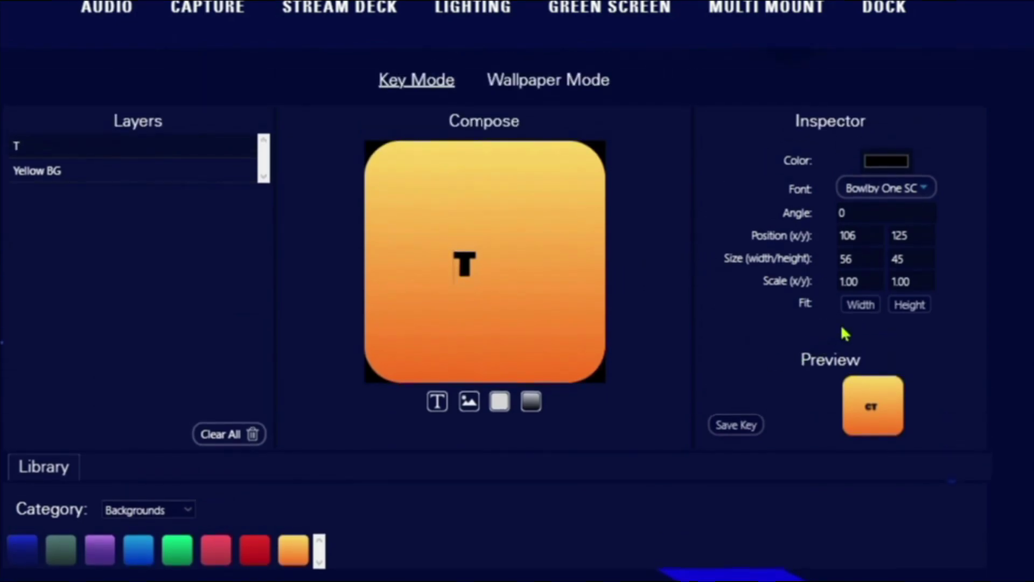
{"action": "left_click", "coordinate": [910, 304]}
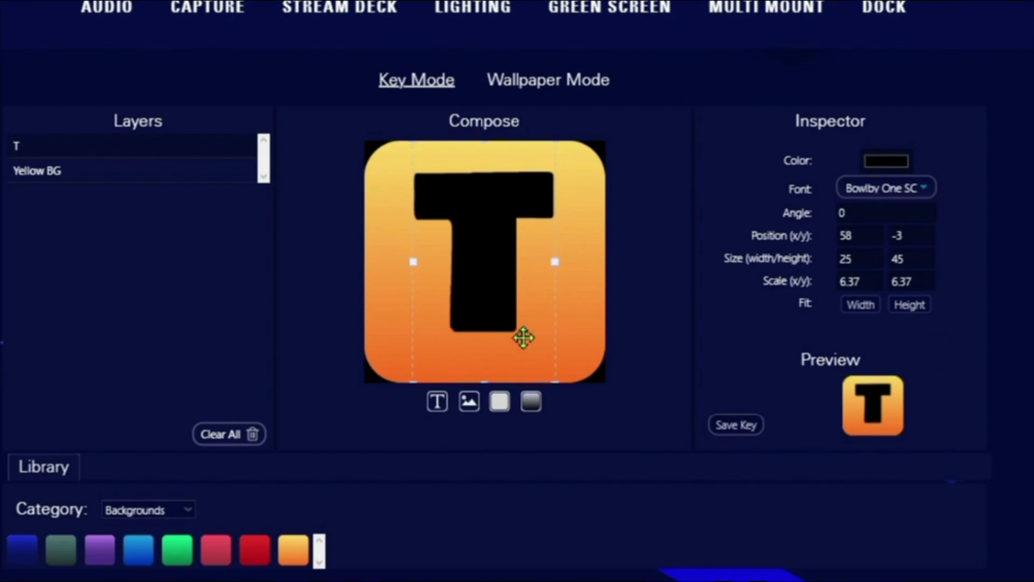
{"action": "left_click_drag", "start_coordinate": [483, 277], "coordinate": [485, 300]}
- Recolour the T teal green, nudge it up to about position 59, 14, and save the key
{"action": "left_click", "coordinate": [886, 161]}
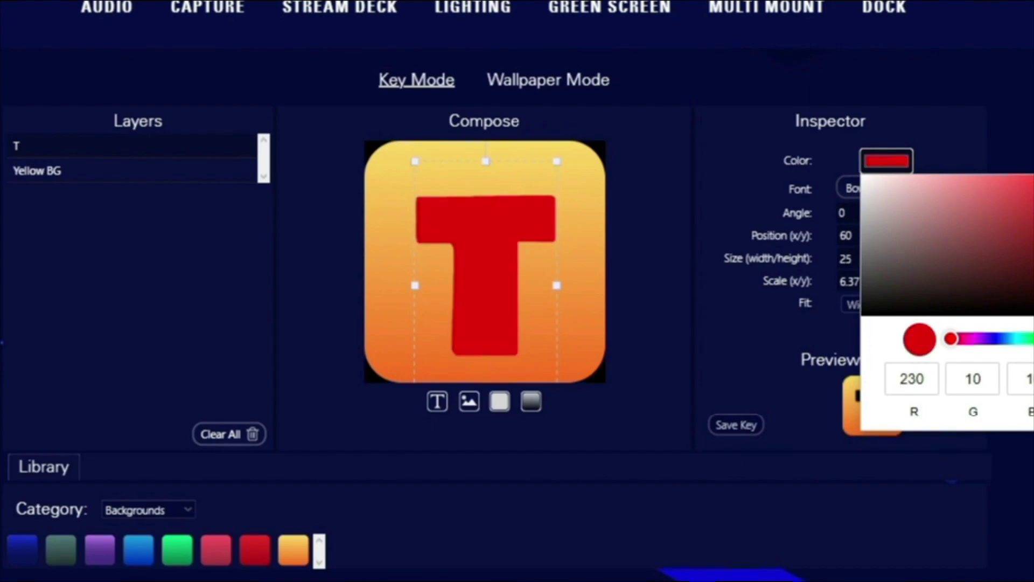
{"action": "left_click", "coordinate": [925, 270]}
{"action": "left_click_drag", "start_coordinate": [925, 270], "coordinate": [988, 241]}
{"action": "left_click_drag", "start_coordinate": [473, 293], "coordinate": [472, 284]}
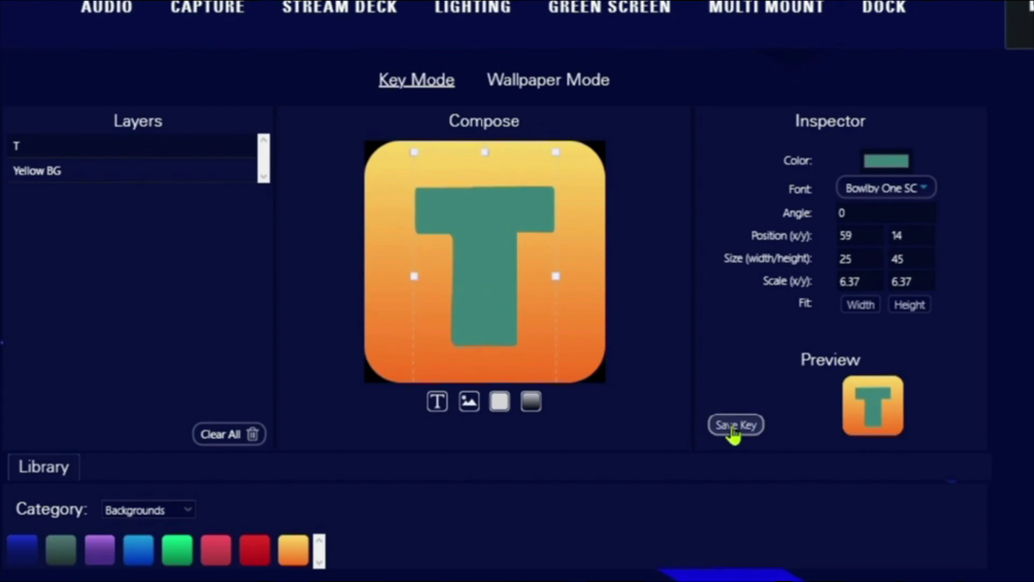
{"action": "left_click", "coordinate": [735, 425]}
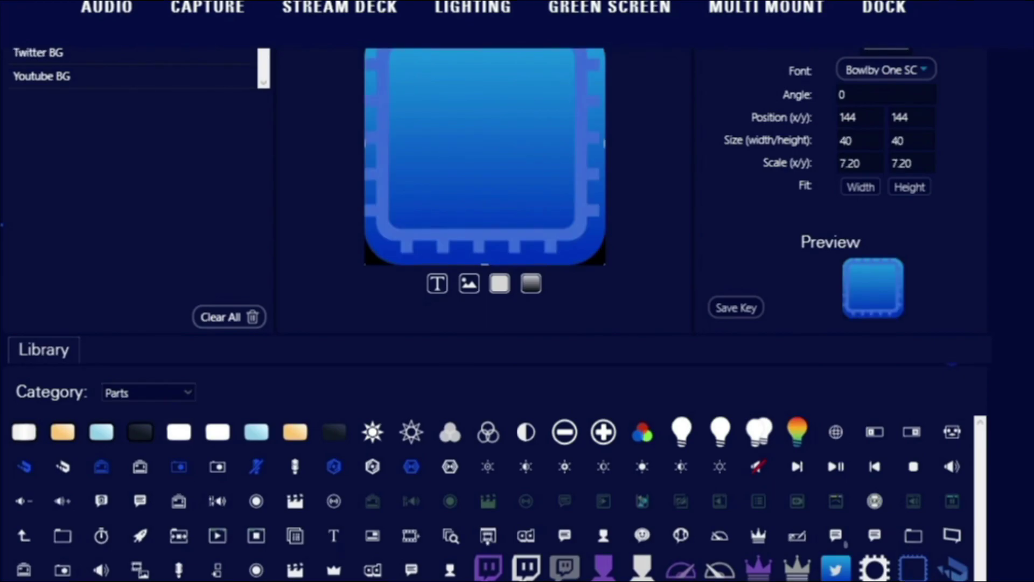
- Recolour the CPU2 frame near-black and shift it to about position 150, 151 over the blue background
{"action": "scroll", "coordinate": [232, 270], "scroll_direction": "up", "scroll_amount": 4}
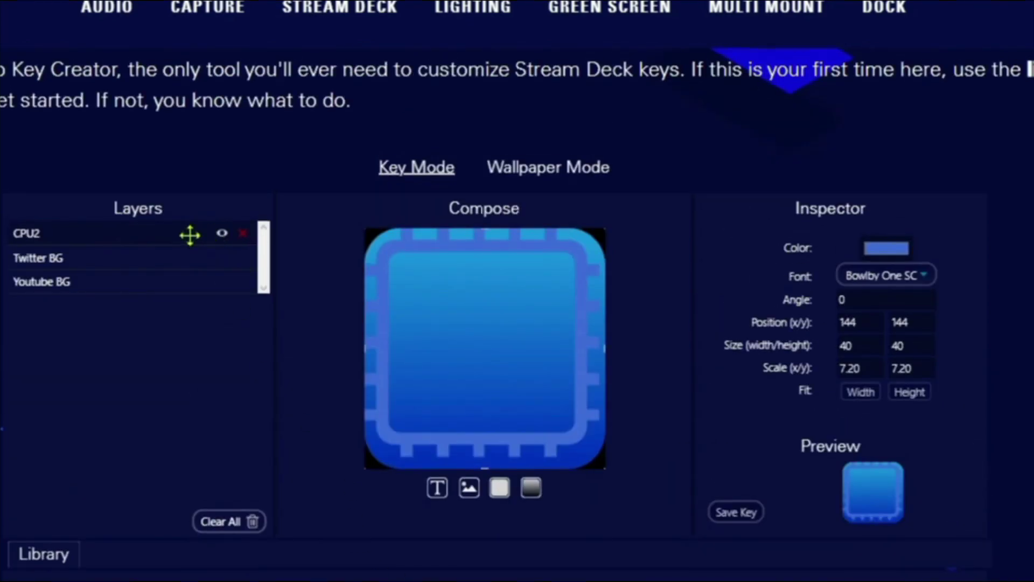
{"action": "left_click", "coordinate": [896, 249]}
{"action": "left_click", "coordinate": [856, 389]}
{"action": "left_click", "coordinate": [516, 362]}
{"action": "left_click_drag", "start_coordinate": [517, 362], "coordinate": [521, 367]}
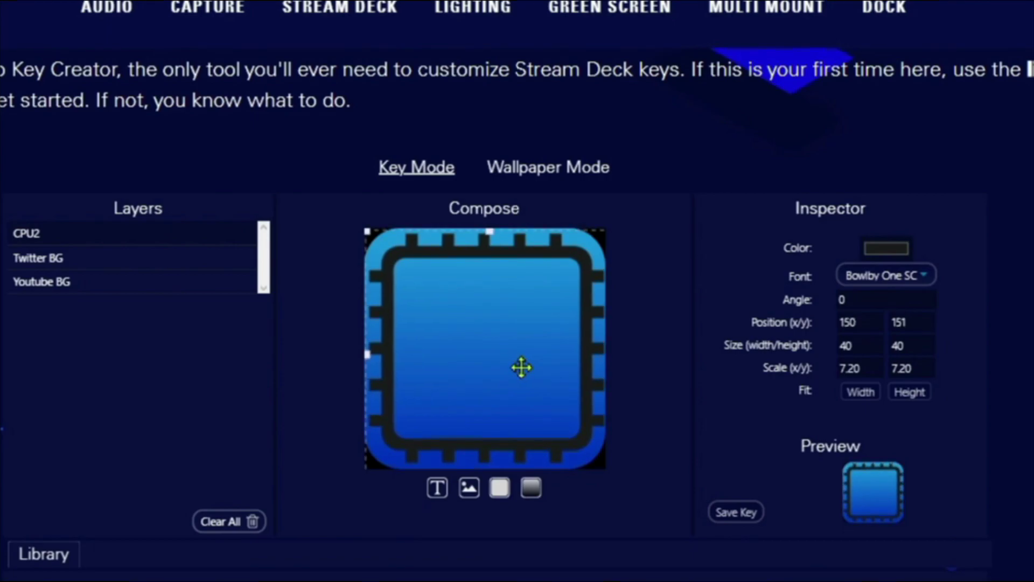
- Add a text layer over the CPU2 frame and replace its placeholder text with MIRRORS
{"action": "scroll", "coordinate": [625, 527], "scroll_direction": "down", "scroll_amount": 4}
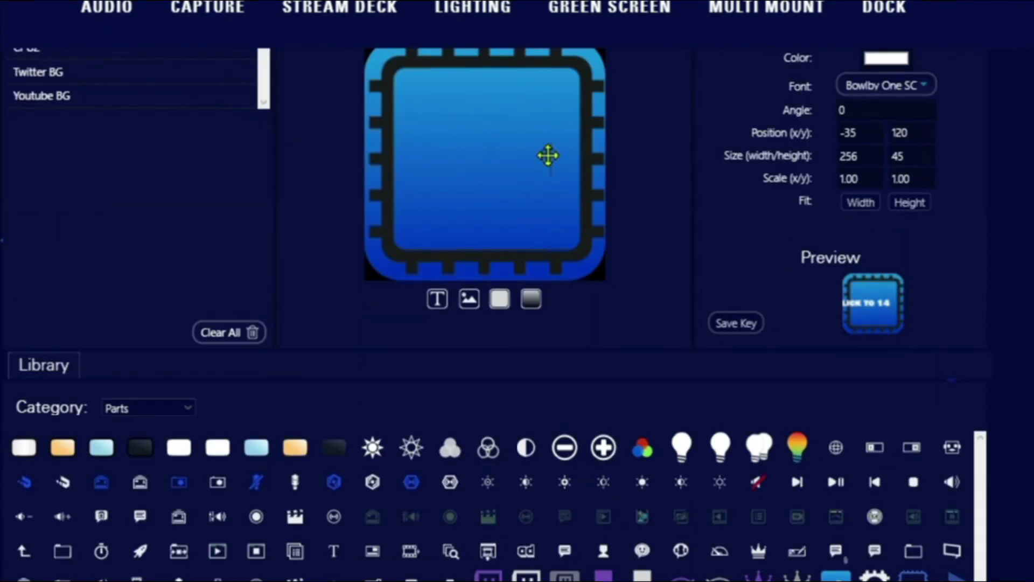
{"action": "type", "text": "MIRROR"}
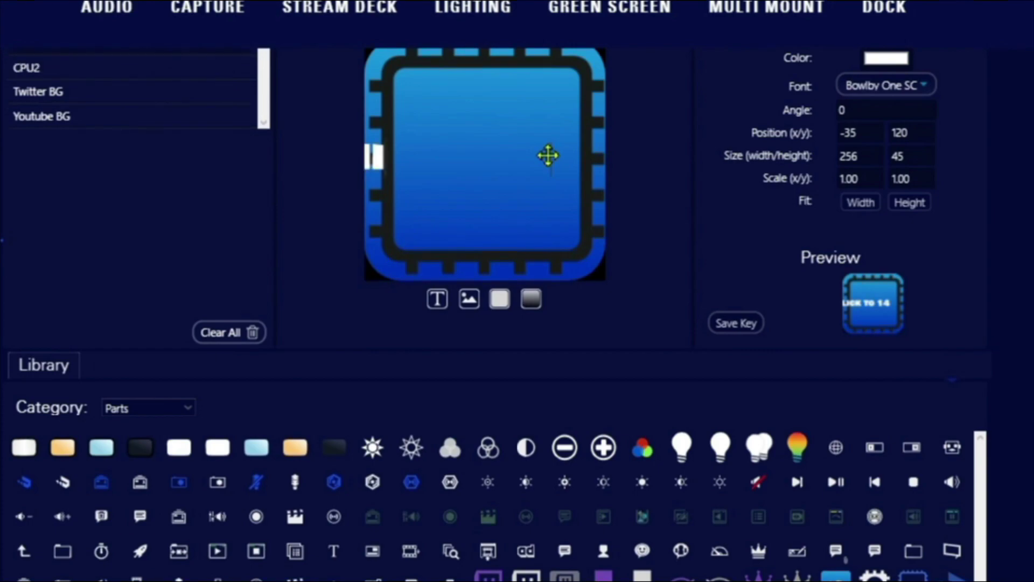
{"action": "type", "text": "R"}
{"action": "key", "text": "BackSpace"}
{"action": "type", "text": "S"}
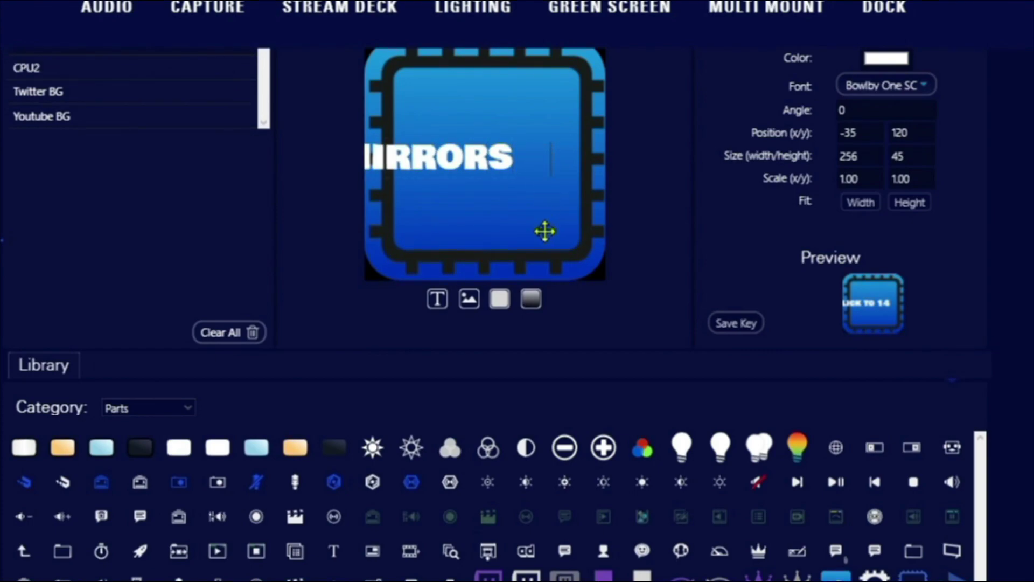
- Scale the MIRRORS text to 0.89, centre it inside the frame at about position 50, 121, and save the key
{"action": "left_click", "coordinate": [435, 157]}
{"action": "left_click_drag", "start_coordinate": [435, 157], "coordinate": [500, 148]}
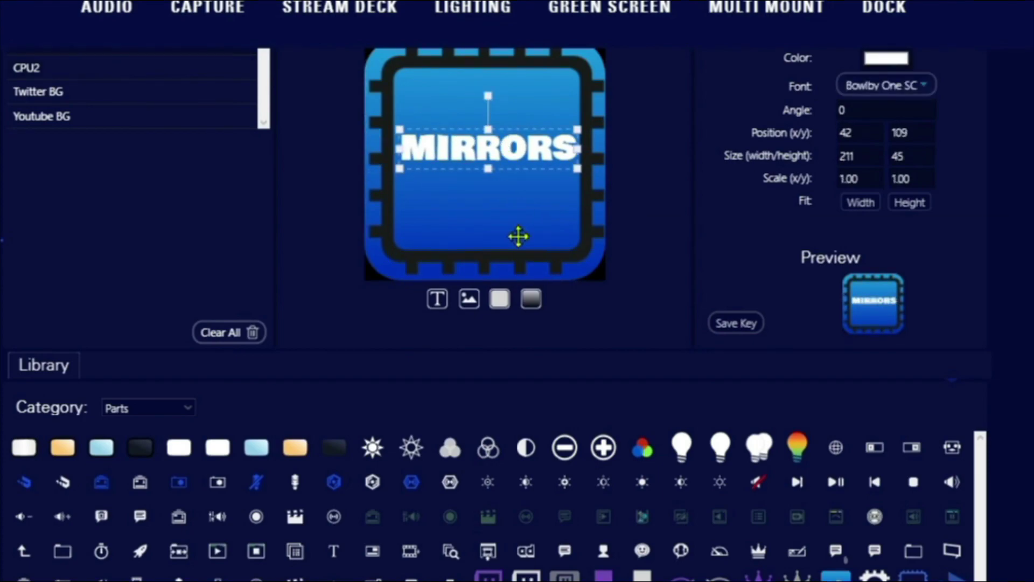
{"action": "left_click_drag", "start_coordinate": [579, 130], "coordinate": [557, 135]}
{"action": "mouse_move", "coordinate": [470, 152]}
{"action": "left_mouse_down"}
{"action": "mouse_move", "coordinate": [484, 155]}
{"action": "mouse_move", "coordinate": [478, 162]}
{"action": "left_mouse_up"}
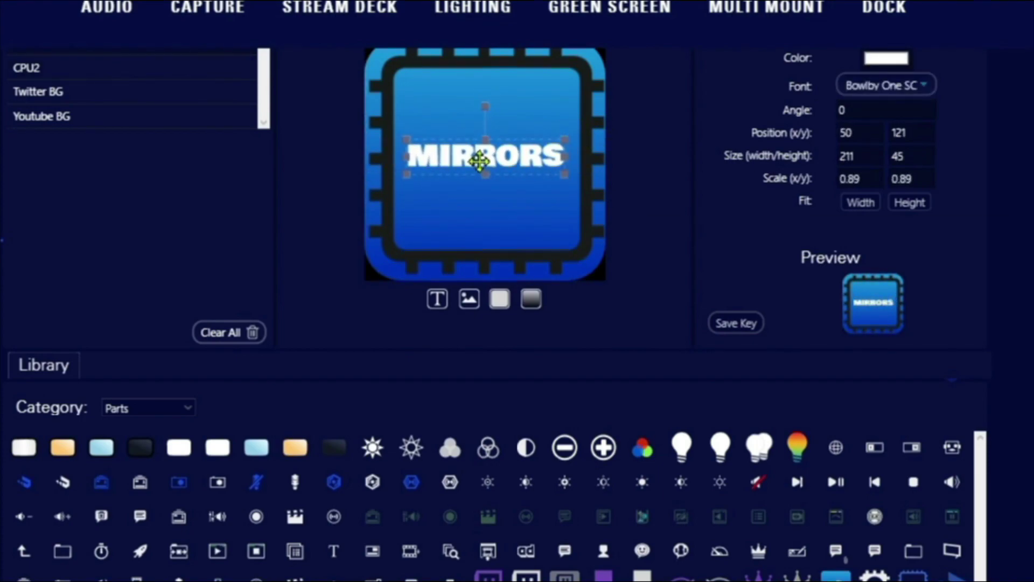
{"action": "left_click", "coordinate": [737, 324]}
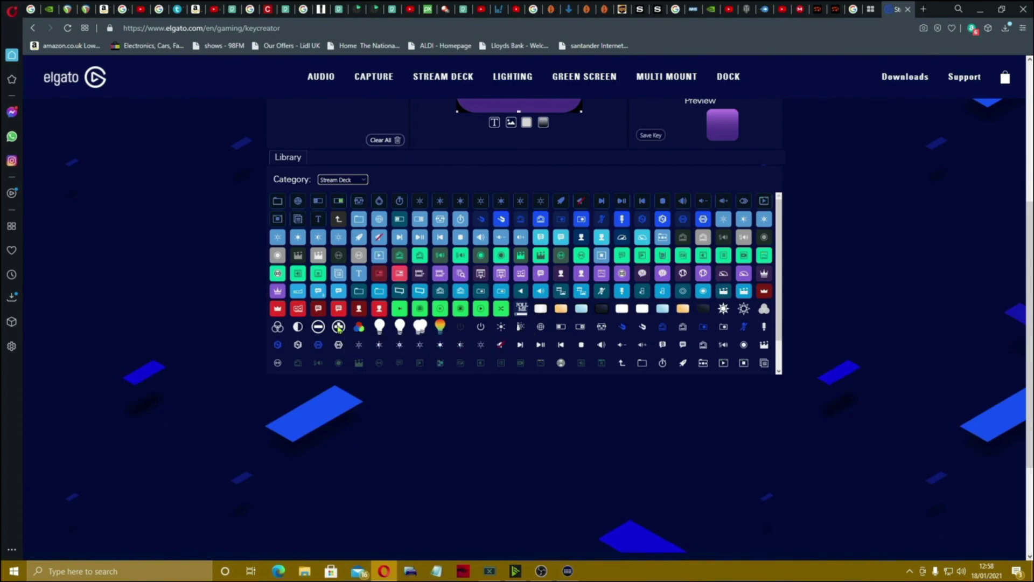
- Add the Plus icon over the purple Twitch BG background and save the key
{"action": "left_click", "coordinate": [338, 326]}
{"action": "scroll", "coordinate": [461, 420], "scroll_direction": "up", "scroll_amount": 2}
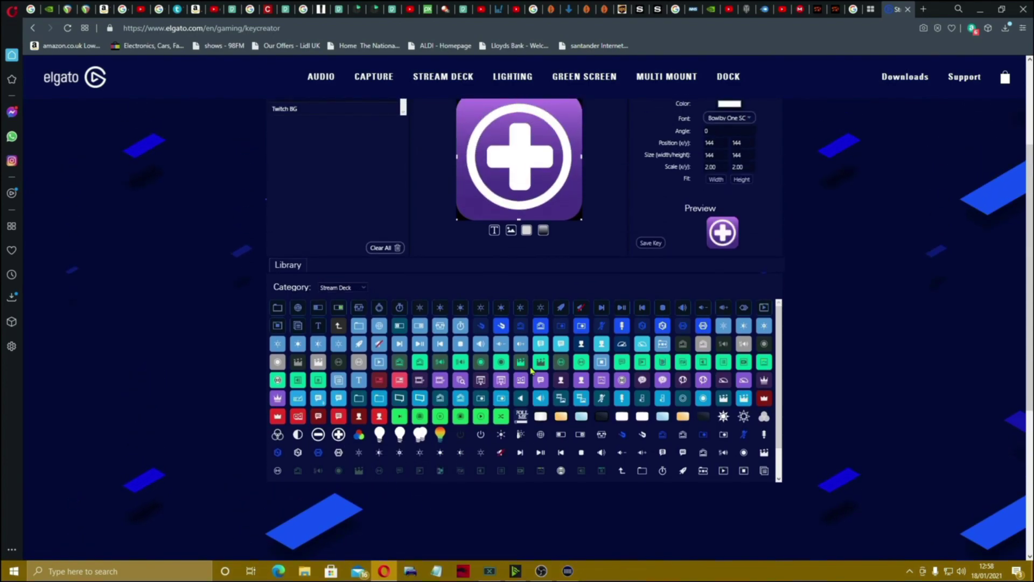
{"action": "left_click", "coordinate": [653, 245]}
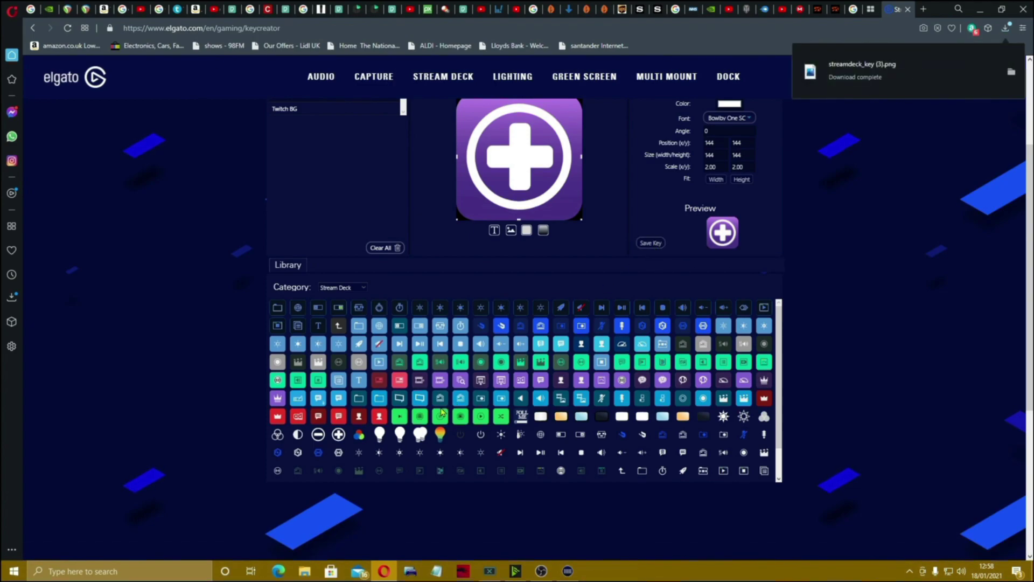
- Replace the Plus layer with the Minus icon on the purple background and save the key
{"action": "scroll", "coordinate": [436, 224], "scroll_direction": "up", "scroll_amount": 2}
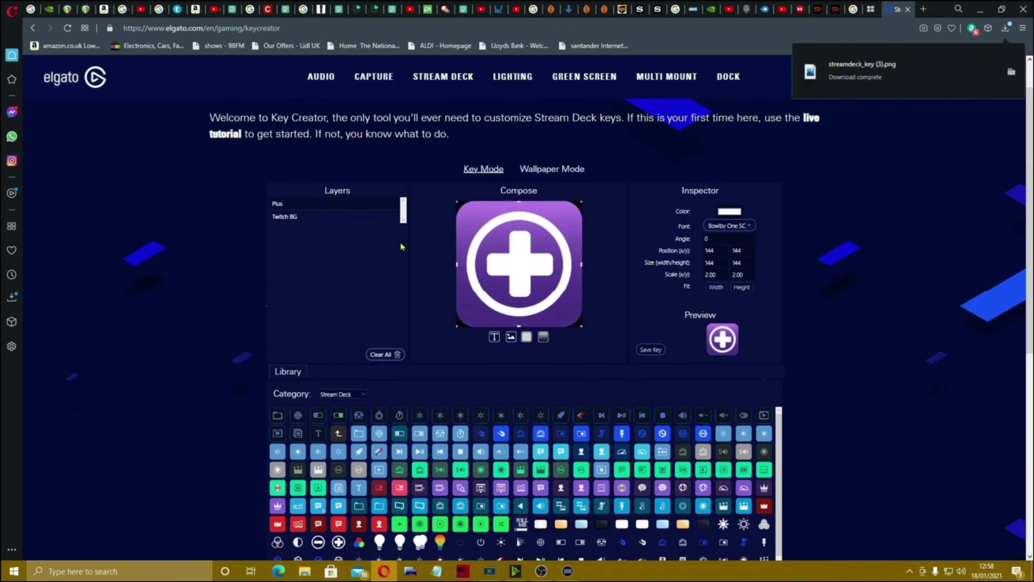
{"action": "left_click", "coordinate": [393, 204]}
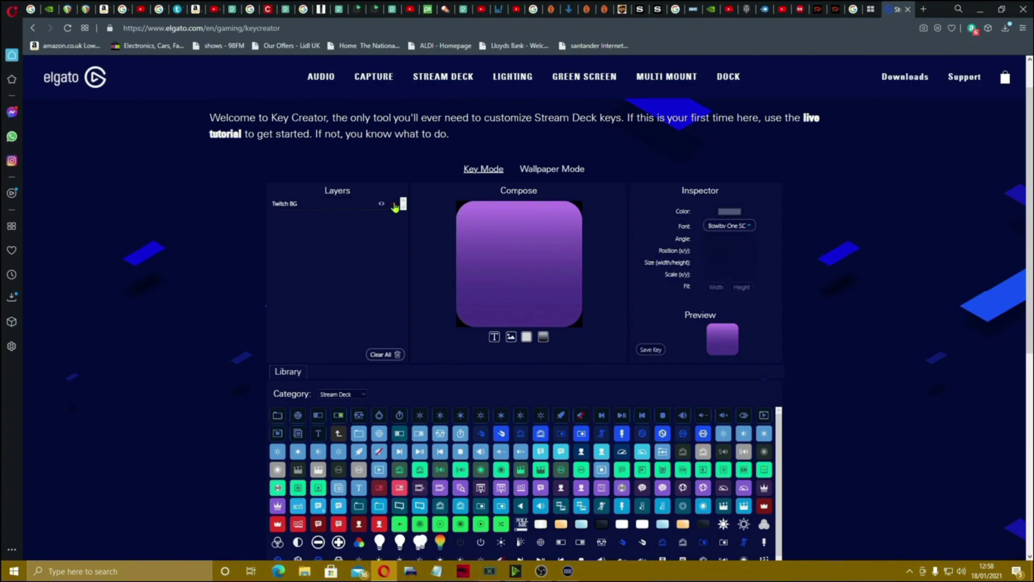
{"action": "scroll", "coordinate": [319, 383], "scroll_direction": "down", "scroll_amount": 3}
{"action": "left_click", "coordinate": [319, 381]}
{"action": "scroll", "coordinate": [538, 302], "scroll_direction": "up", "scroll_amount": 2}
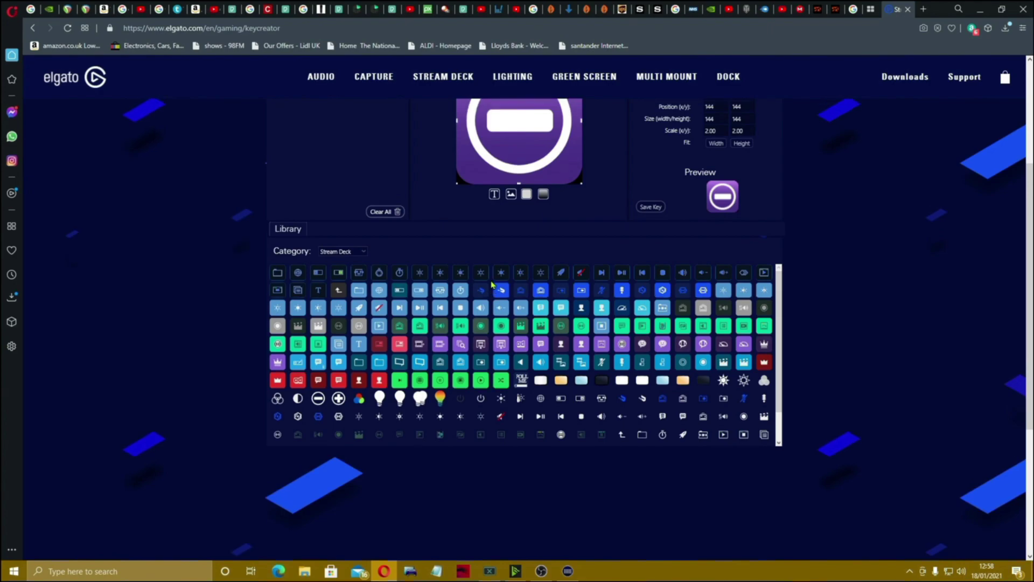
{"action": "left_click", "coordinate": [651, 296]}
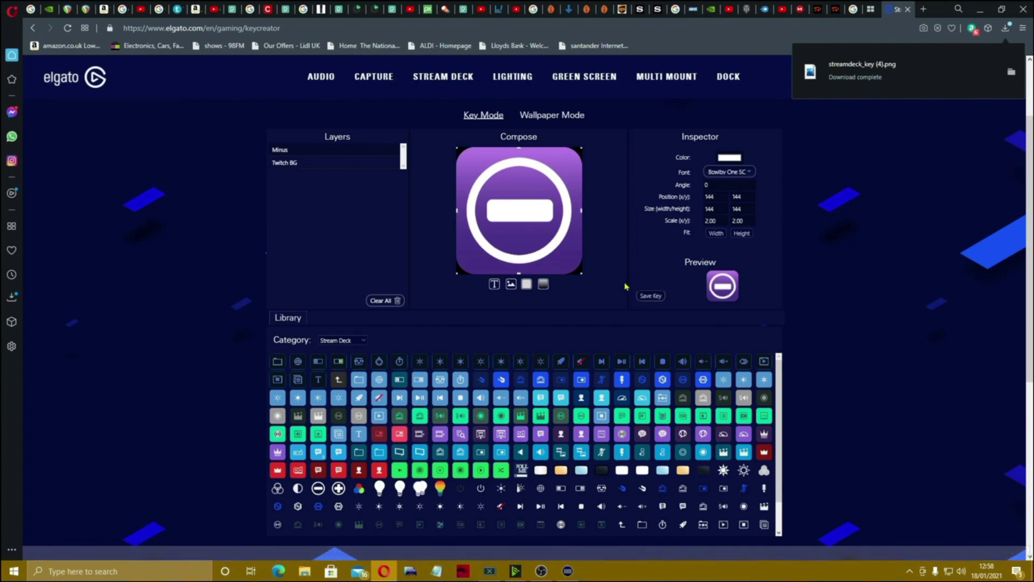
- Quit the Opera browser and select the five streamdeck_key PNG files in the Downloads folder
{"action": "left_click", "coordinate": [1023, 7]}
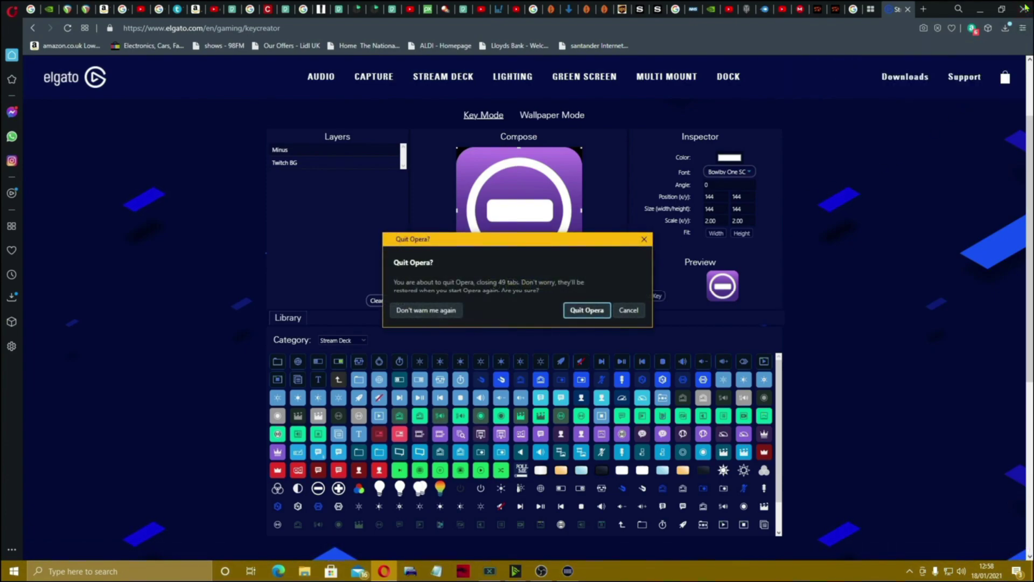
{"action": "key", "text": "Return"}
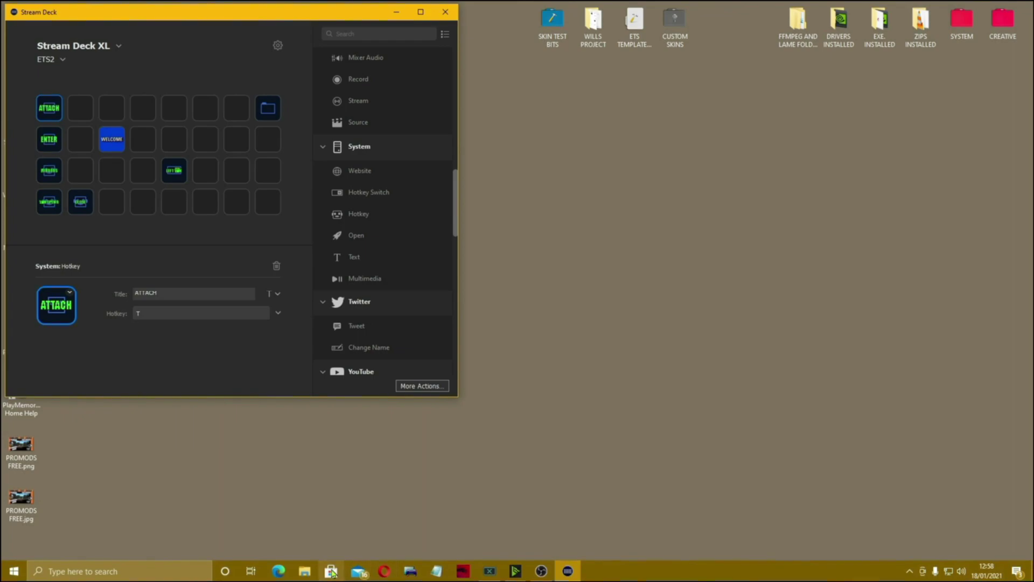
{"action": "left_click", "coordinate": [311, 575]}
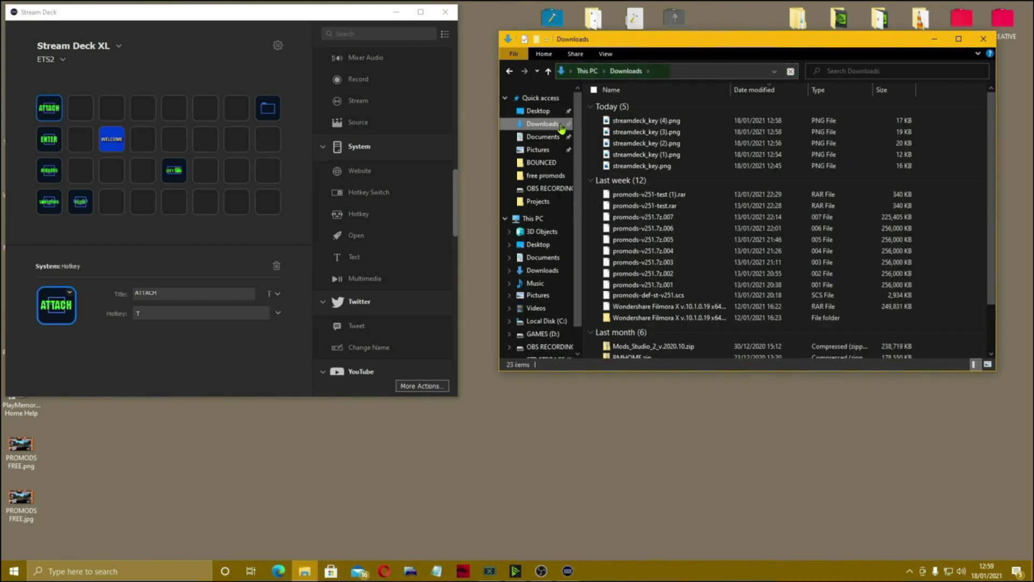
{"action": "mouse_move", "coordinate": [671, 172]}
{"action": "left_mouse_down"}
{"action": "mouse_move", "coordinate": [670, 124]}
{"action": "mouse_move", "coordinate": [677, 170]}
{"action": "left_mouse_up"}
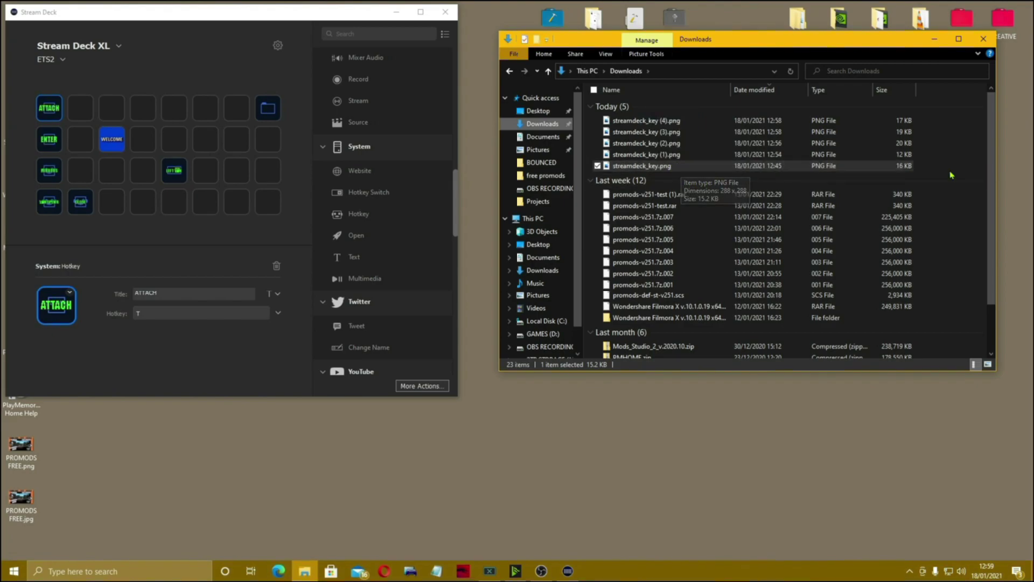
{"action": "left_click_drag", "start_coordinate": [950, 167], "coordinate": [683, 115]}
- Create a new desktop folder named STREAM DECK ETS
{"action": "left_click", "coordinate": [668, 431]}
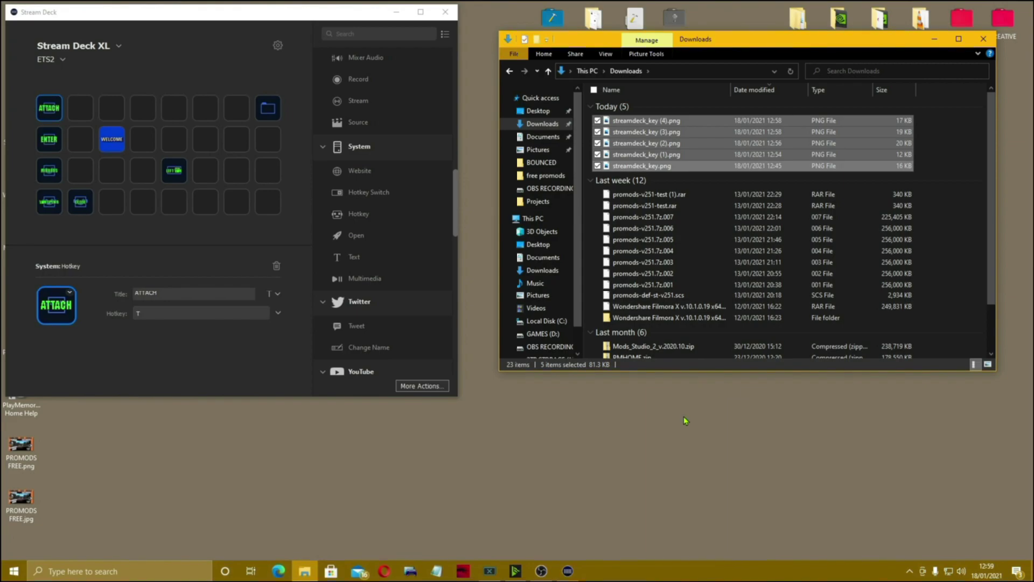
{"action": "right_click", "coordinate": [683, 417]}
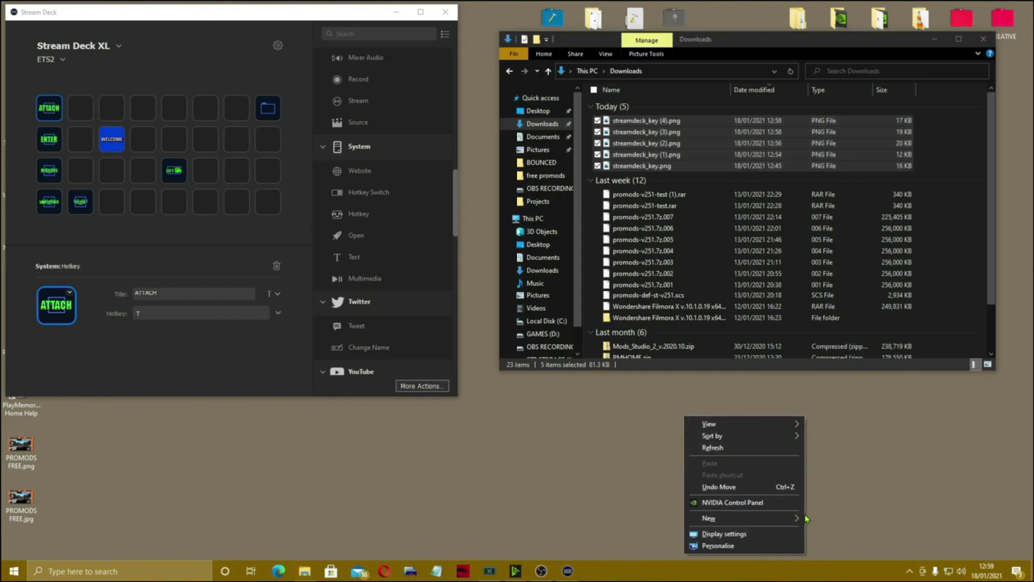
{"action": "mouse_move", "coordinate": [796, 518]}
{"action": "left_click", "coordinate": [853, 455]}
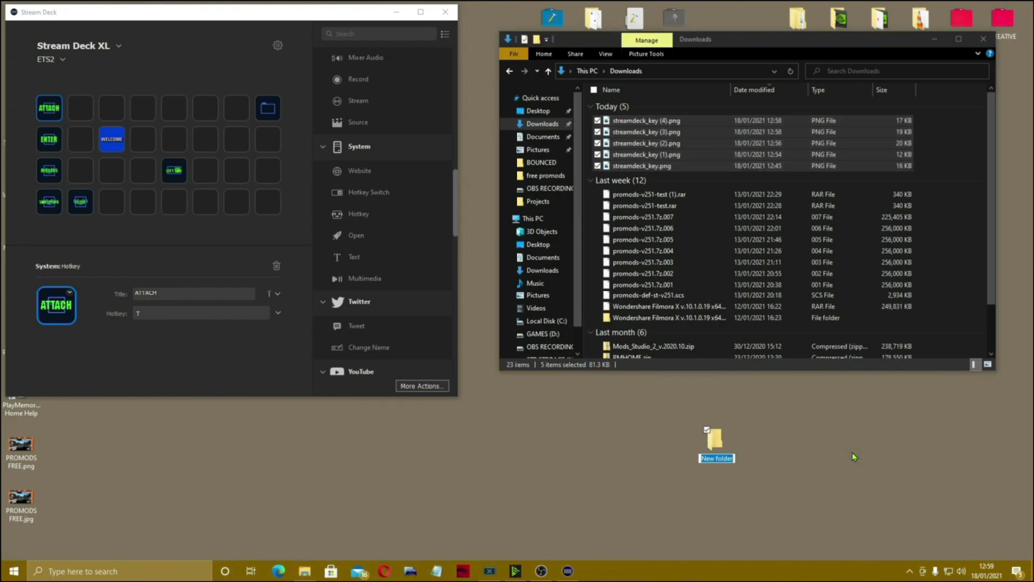
{"action": "type", "text": "STREAM DECK ETS"}
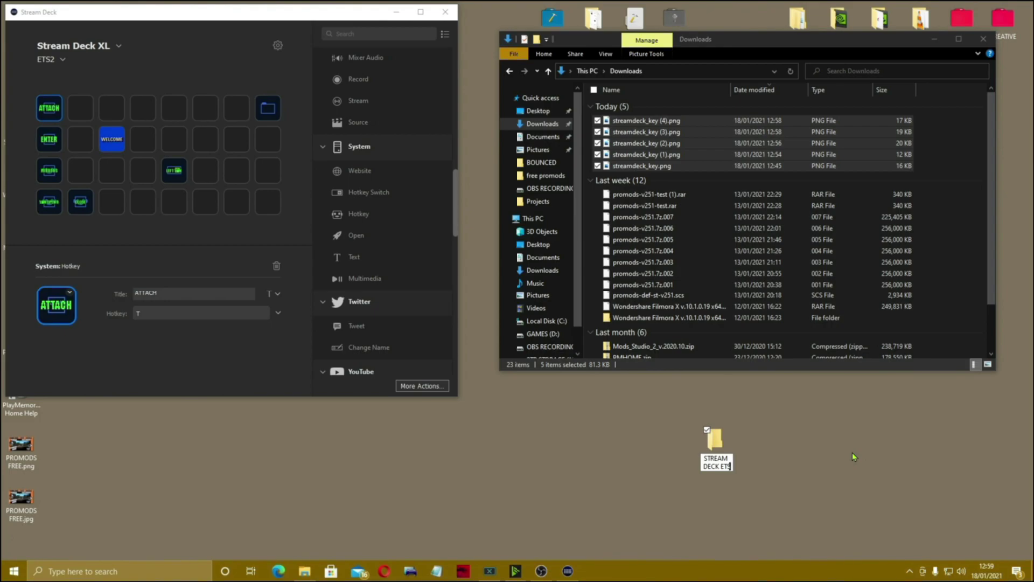
{"action": "key", "text": "Return"}
- Move the five selected key images from Downloads into the STREAM DECK ETS folder and open that folder
{"action": "left_click_drag", "start_coordinate": [682, 144], "coordinate": [720, 467]}
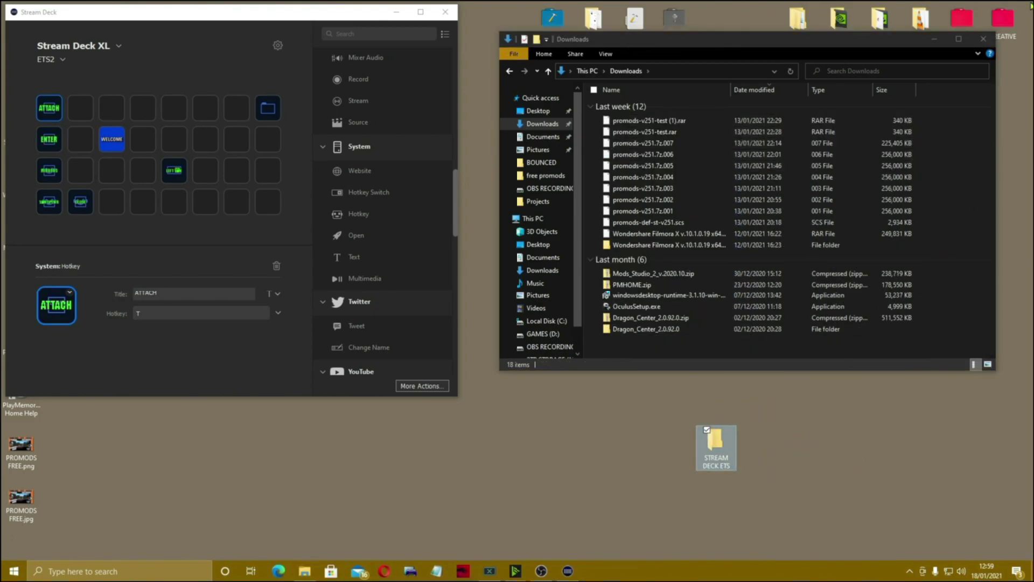
{"action": "left_click", "coordinate": [981, 38]}
{"action": "double_click", "coordinate": [709, 459]}
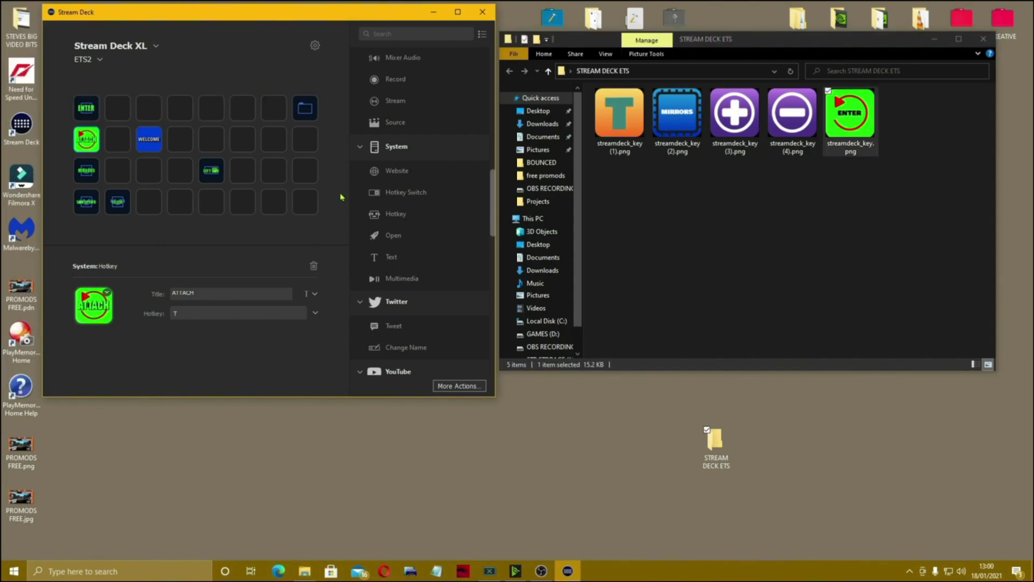
- Assign streamdeck_key (1).png to the ATTACH key, streamdeck_key.png to ENTER and streamdeck_key (2).png to MIRRORS
{"action": "left_click", "coordinate": [620, 120]}
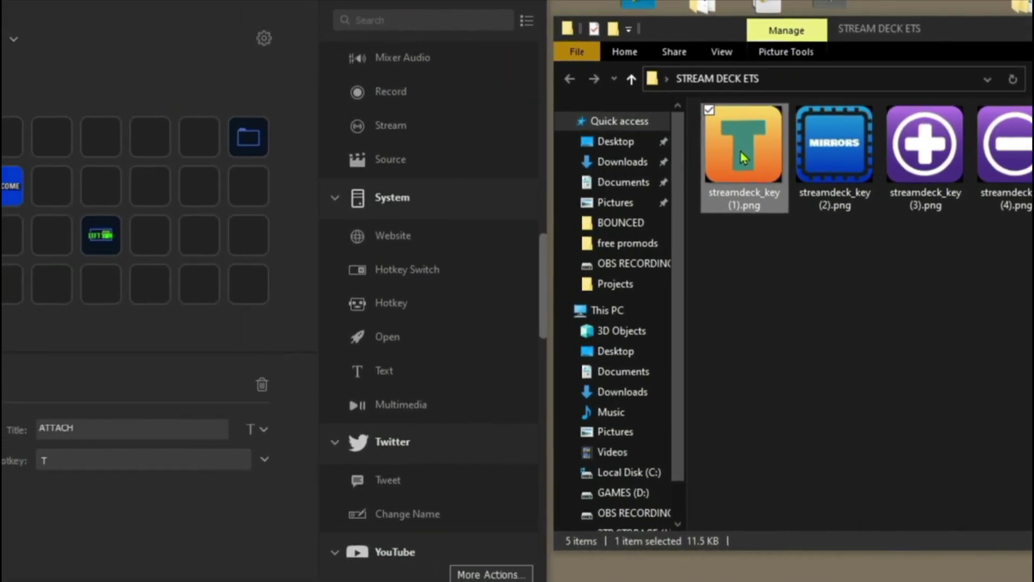
{"action": "left_click_drag", "start_coordinate": [413, 156], "coordinate": [133, 473]}
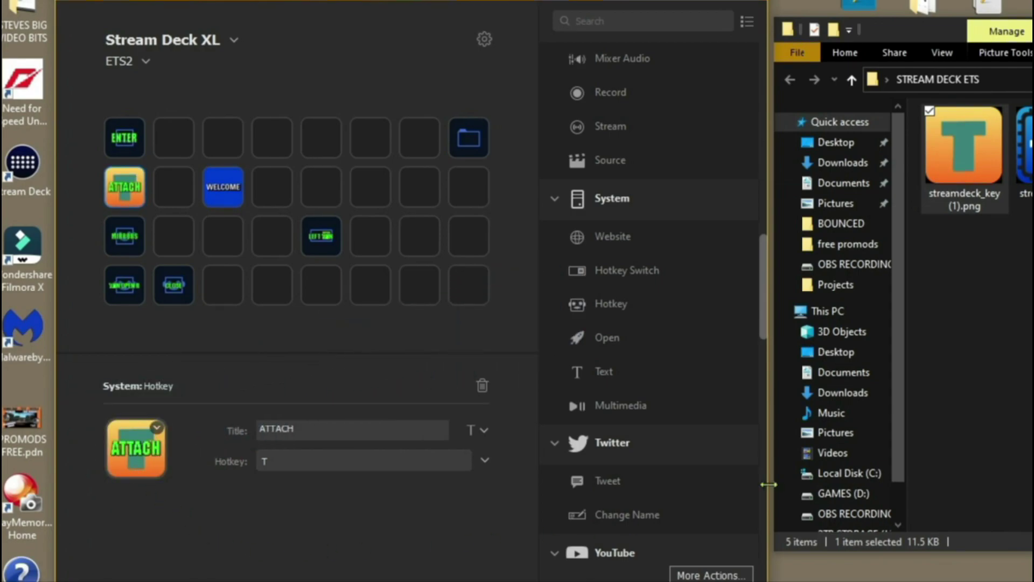
{"action": "left_click", "coordinate": [130, 141]}
{"action": "left_click_drag", "start_coordinate": [1027, 156], "coordinate": [134, 467]}
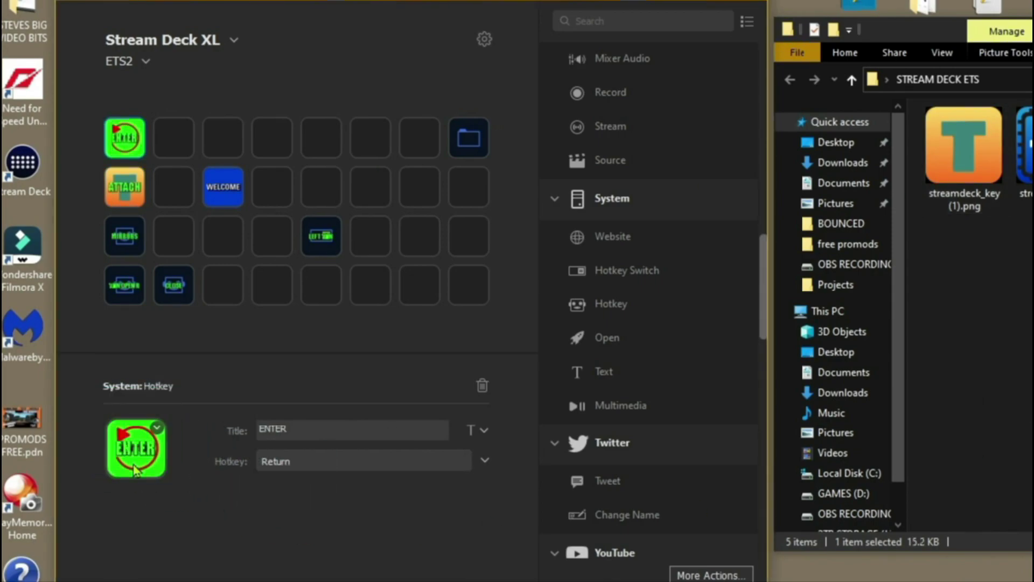
{"action": "left_click", "coordinate": [115, 245]}
{"action": "left_click_drag", "start_coordinate": [1023, 156], "coordinate": [147, 458]}
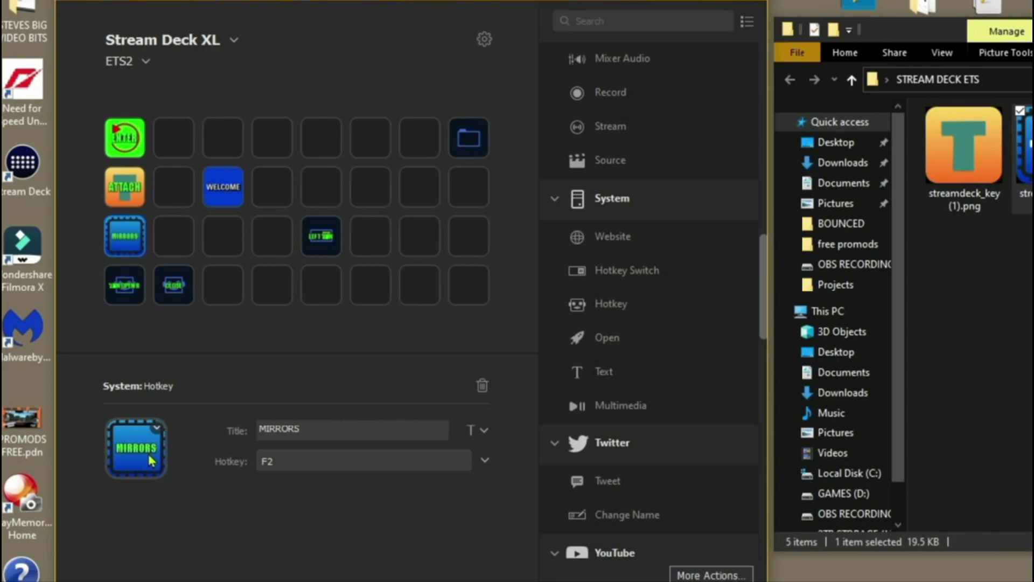
- Align the title of the LEFT WIN hotkey switch to the top of its key
{"action": "left_click", "coordinate": [321, 247]}
{"action": "left_click", "coordinate": [483, 430]}
{"action": "left_click", "coordinate": [569, 482]}
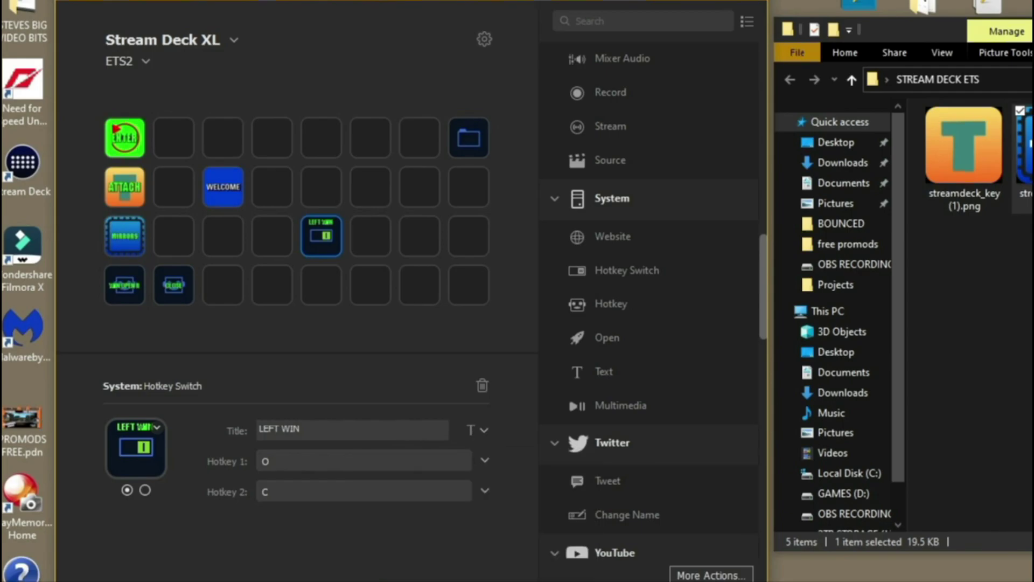
- Assign the purple minus image to the LEFT WIN switch's first state and the purple plus image to its second state
{"action": "left_click_drag", "start_coordinate": [1027, 151], "coordinate": [133, 474]}
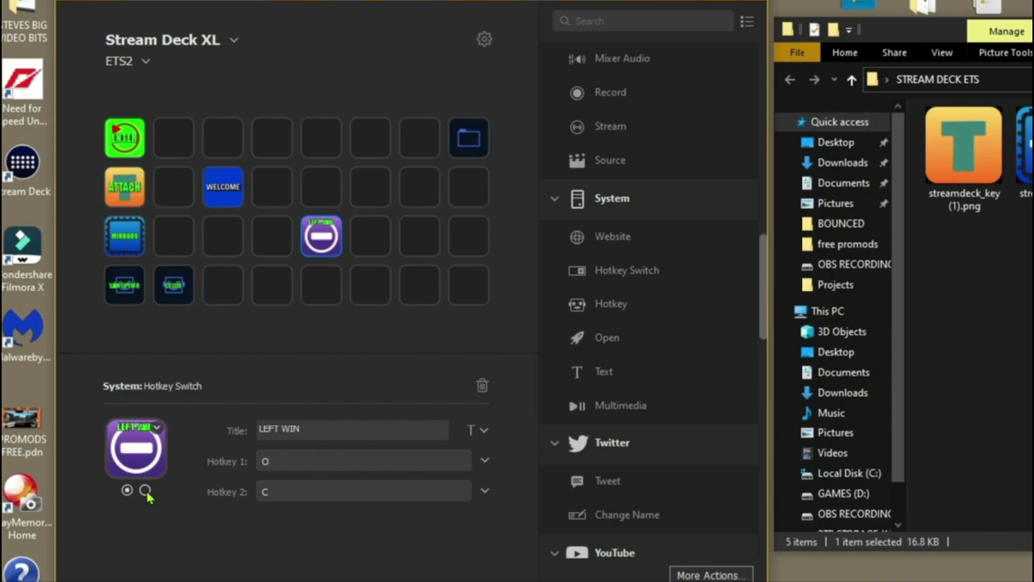
{"action": "left_click", "coordinate": [145, 490]}
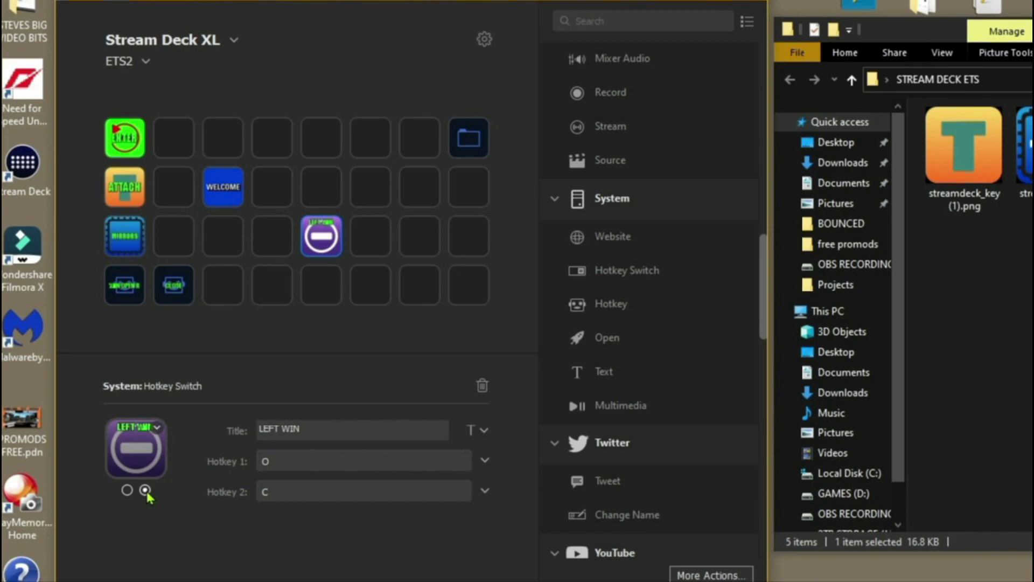
{"action": "left_click_drag", "start_coordinate": [1026, 156], "coordinate": [139, 470]}
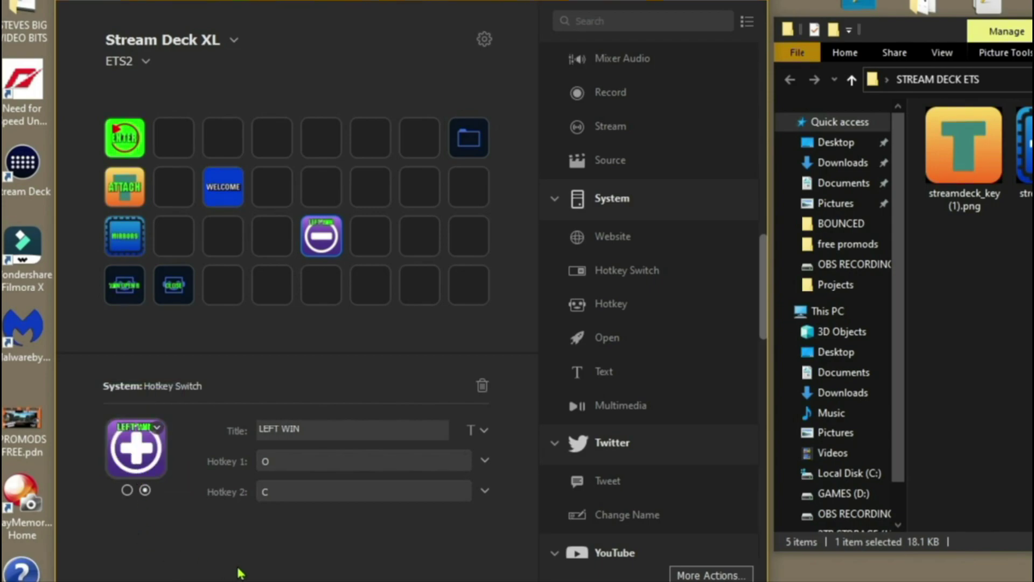
{"action": "left_click", "coordinate": [323, 245]}
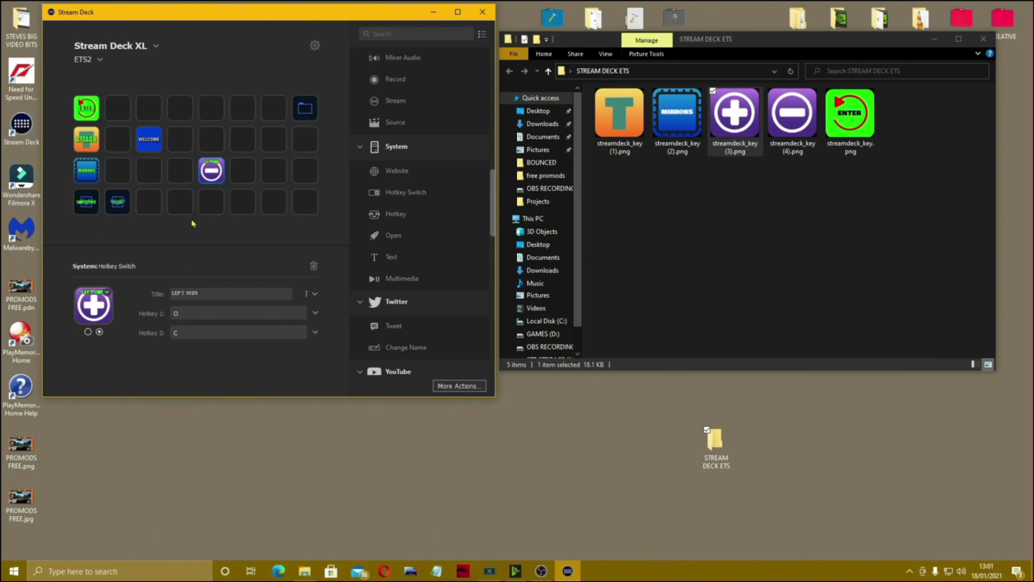
- Switch to the Opera browser and open the orange brake warning image, Volkswagen Logo - check, among CleanPNG's parking brake images
{"action": "left_click", "coordinate": [116, 204]}
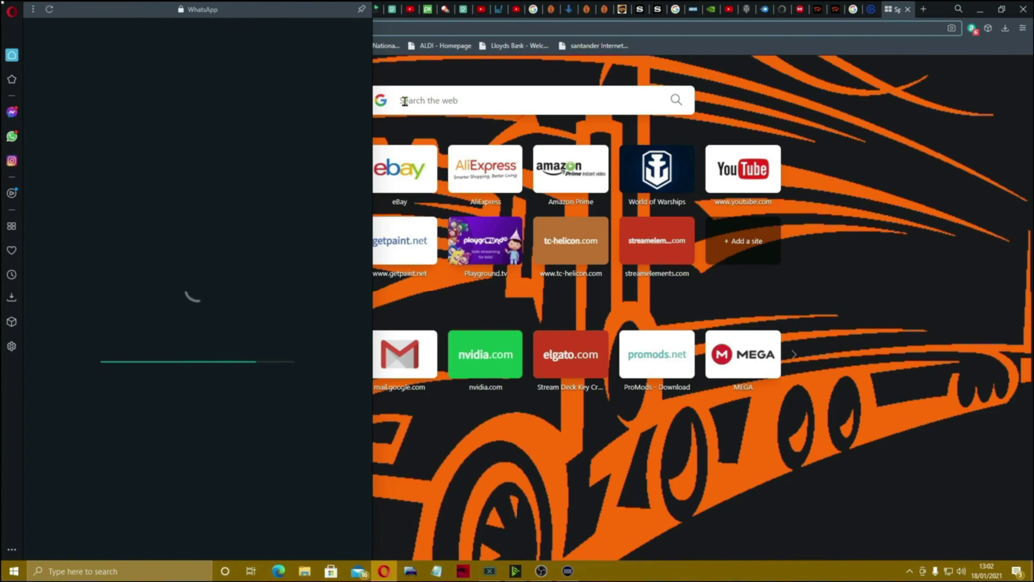
{"action": "left_click", "coordinate": [419, 99]}
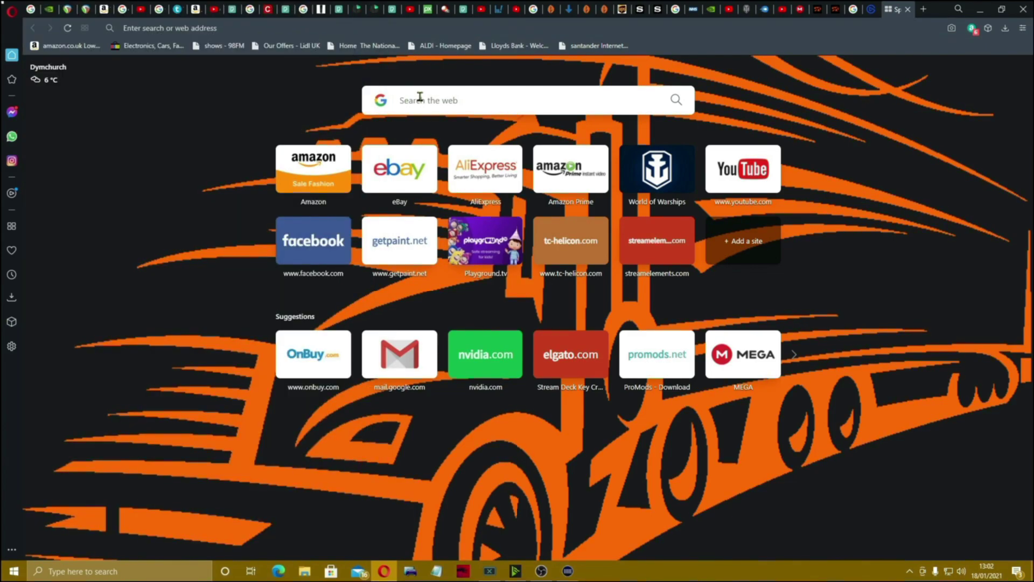
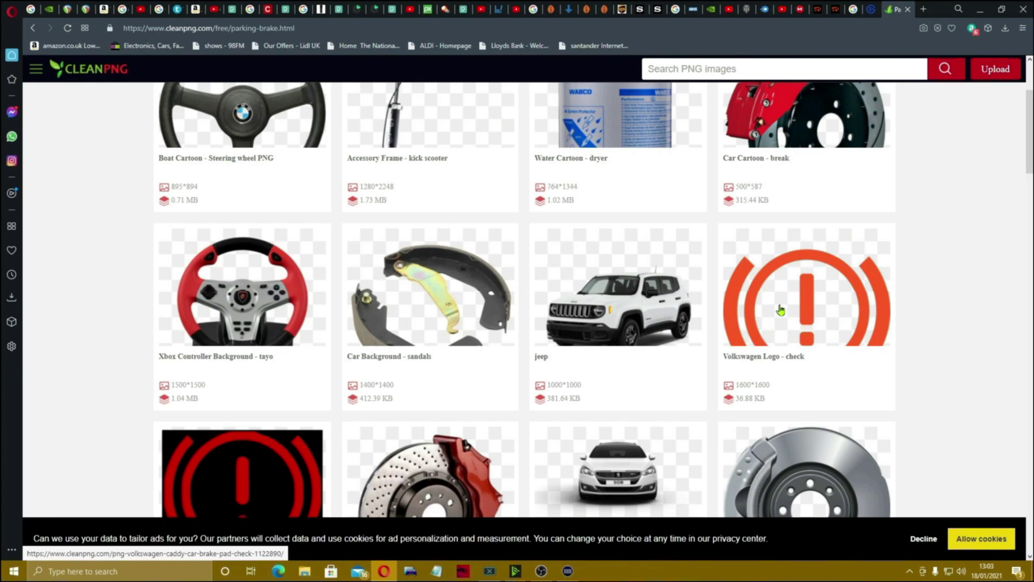
{"action": "left_click", "coordinate": [788, 307]}
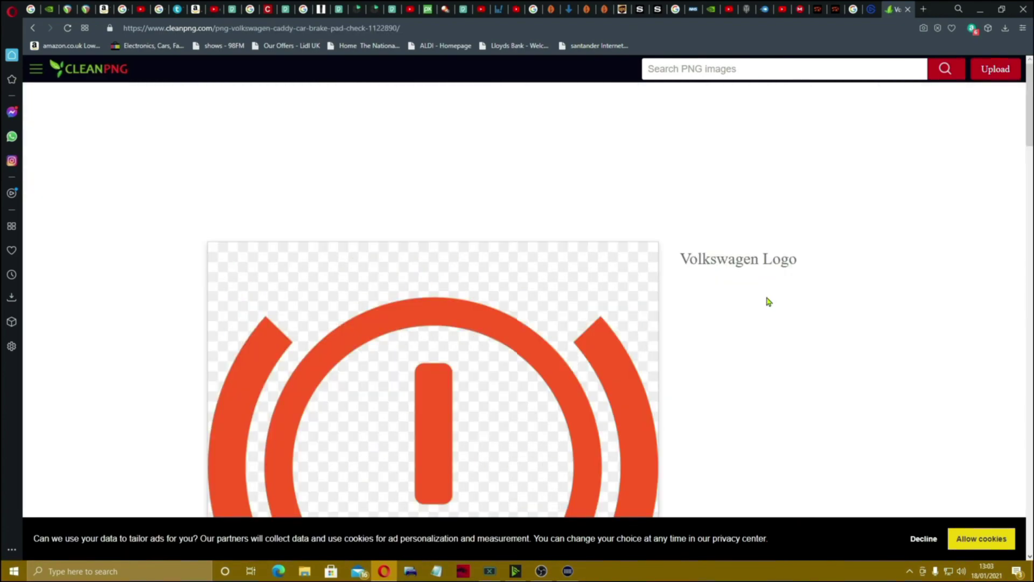
- Download the orange brake warning PNG, Volkswagen Logo, from CleanPNG, passing the robot check
{"action": "scroll", "coordinate": [764, 300], "scroll_direction": "down", "scroll_amount": 5}
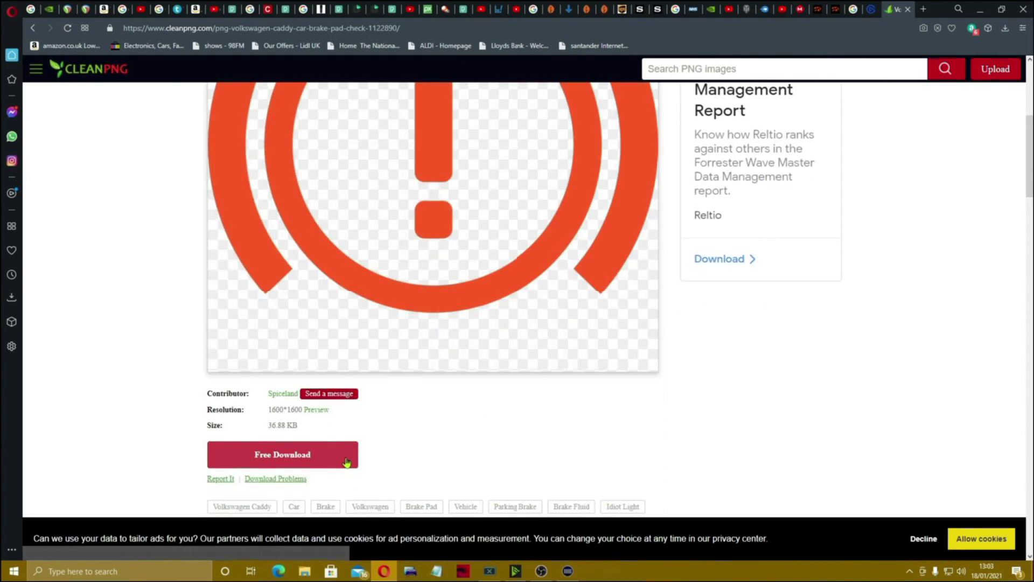
{"action": "left_click", "coordinate": [316, 459]}
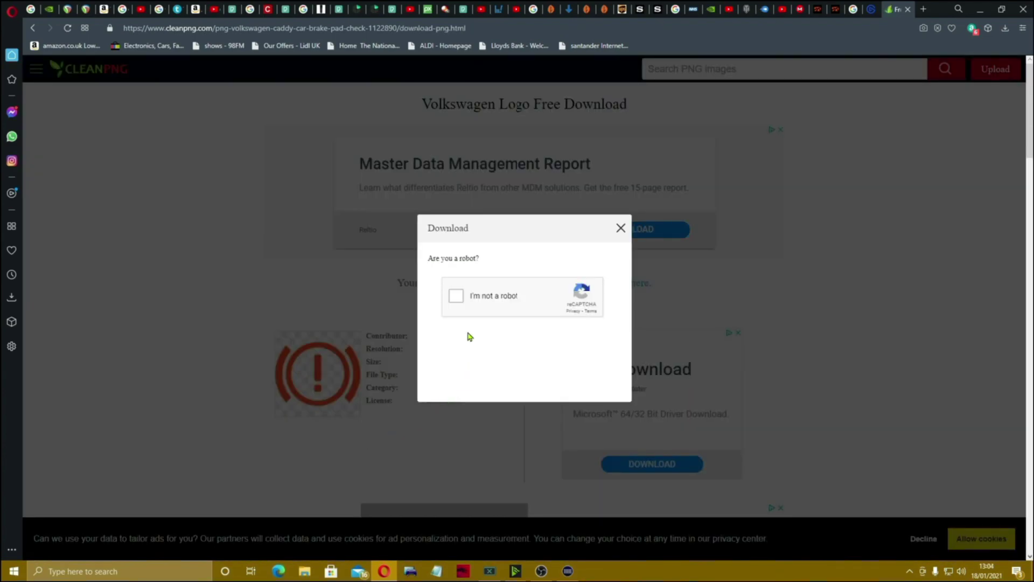
{"action": "left_click", "coordinate": [455, 297]}
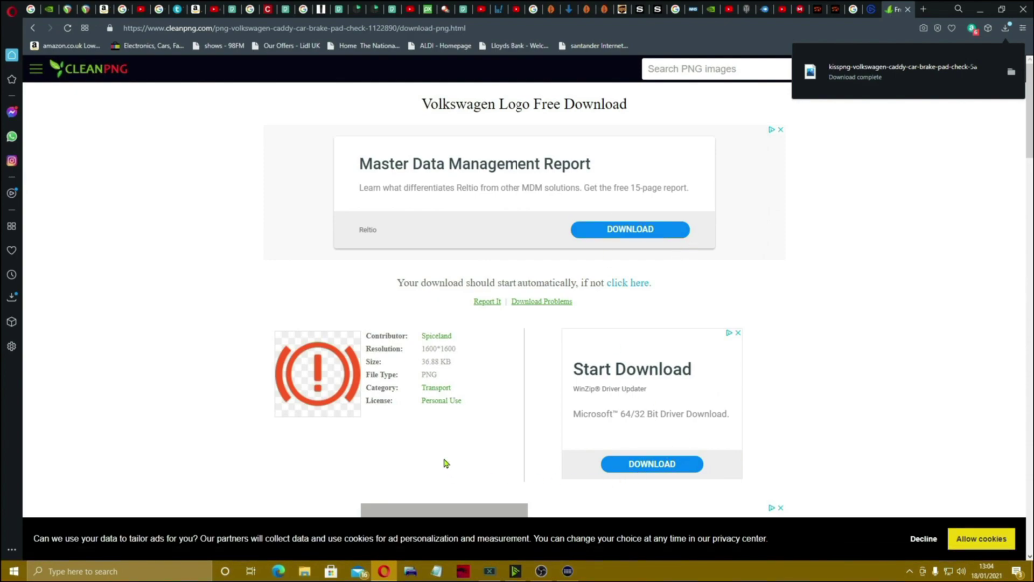
{"action": "scroll", "coordinate": [446, 463], "scroll_direction": "down", "scroll_amount": 3}
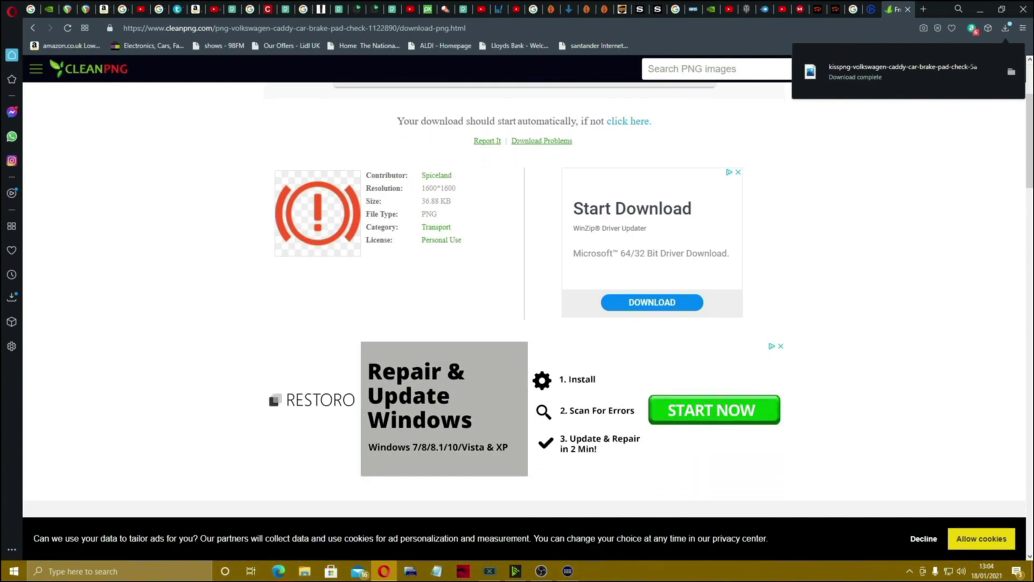
{"action": "scroll", "coordinate": [767, 232], "scroll_direction": "up", "scroll_amount": 1}
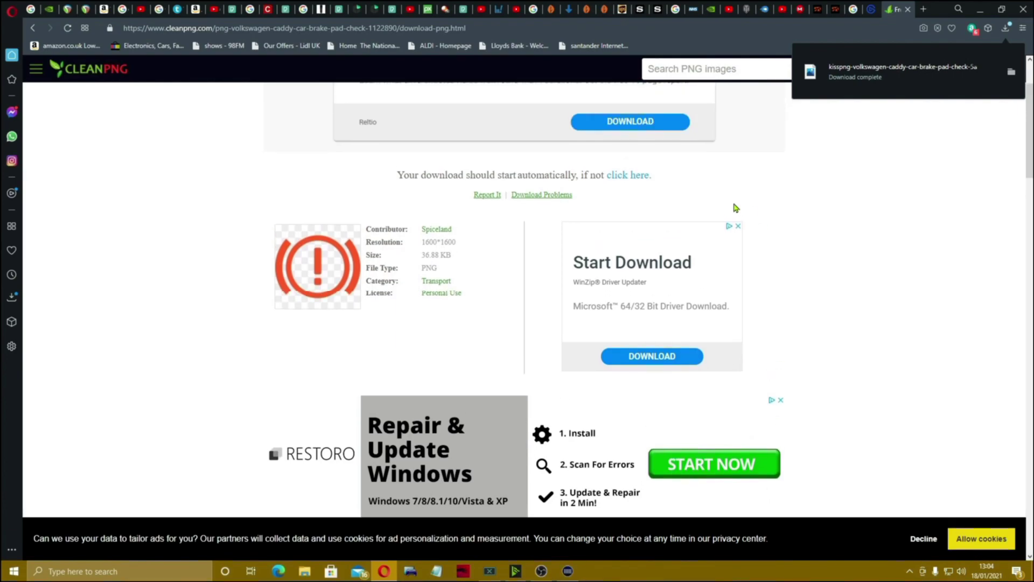
- Return to the image page and search CleanPNG for ENTER
{"action": "left_click", "coordinate": [33, 29]}
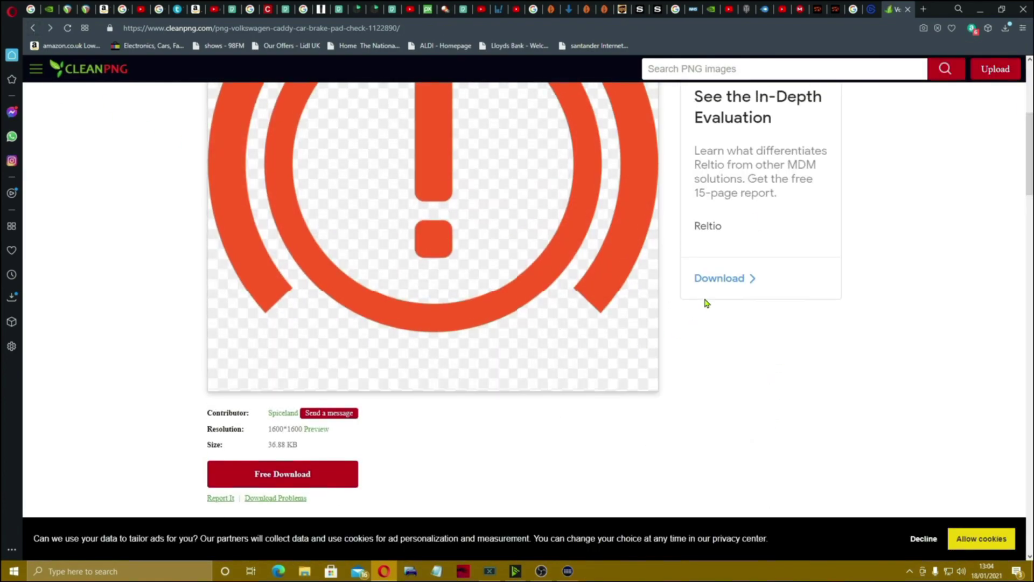
{"action": "scroll", "coordinate": [706, 284], "scroll_direction": "up", "scroll_amount": 4}
{"action": "left_click", "coordinate": [670, 68]}
{"action": "type", "text": "ENTER"}
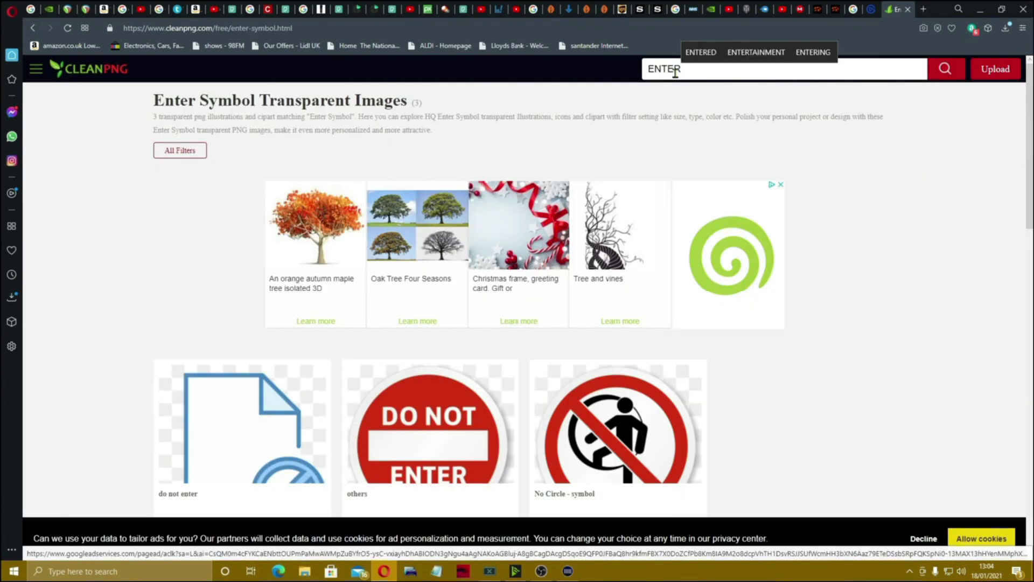
{"action": "left_click", "coordinate": [943, 72]}
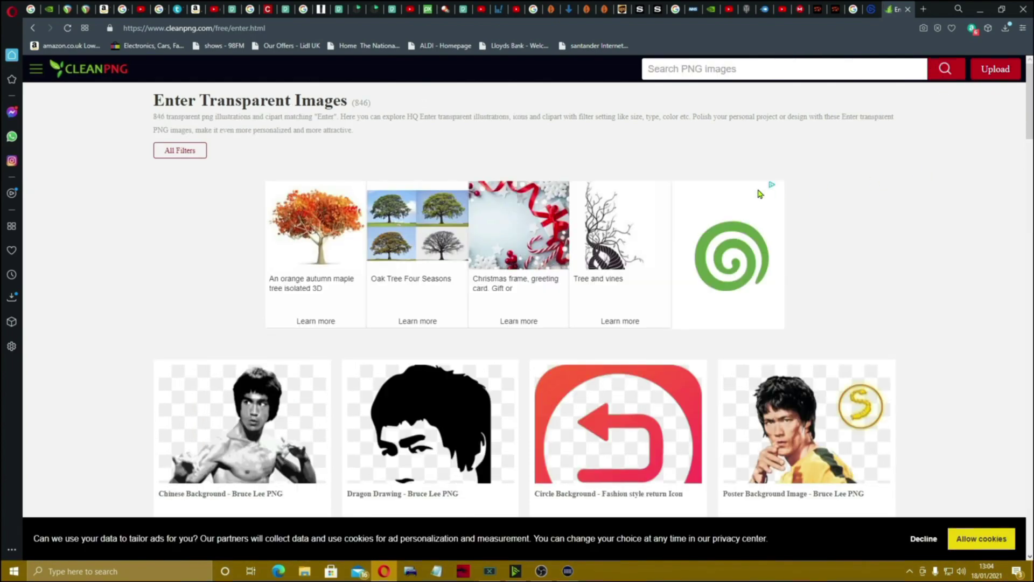
- Find the black circular enter arrow, White Arrow Background - symbol, among the results and download it
{"action": "scroll", "coordinate": [820, 196], "scroll_direction": "down", "scroll_amount": 5}
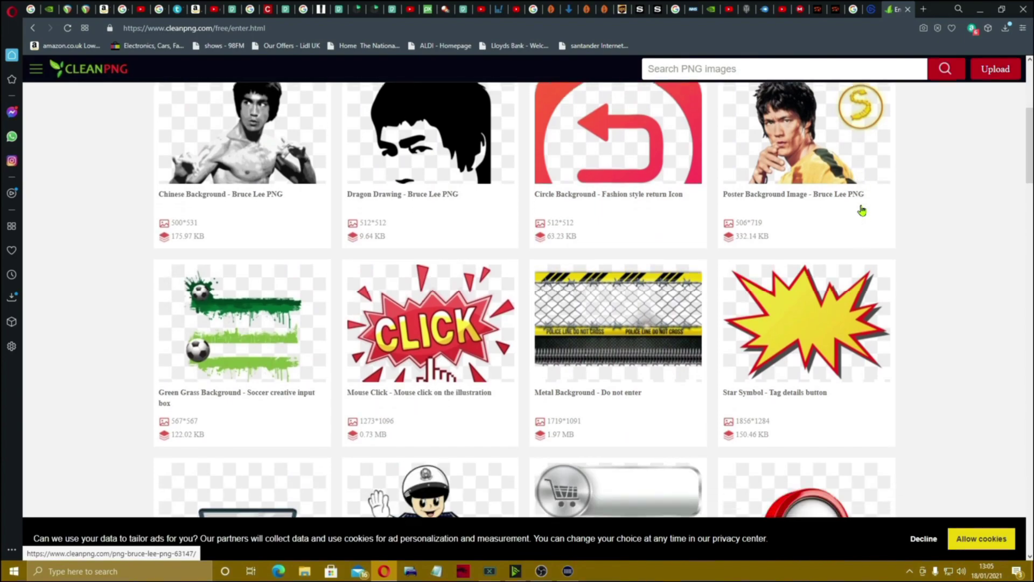
{"action": "scroll", "coordinate": [887, 241], "scroll_direction": "down", "scroll_amount": 4}
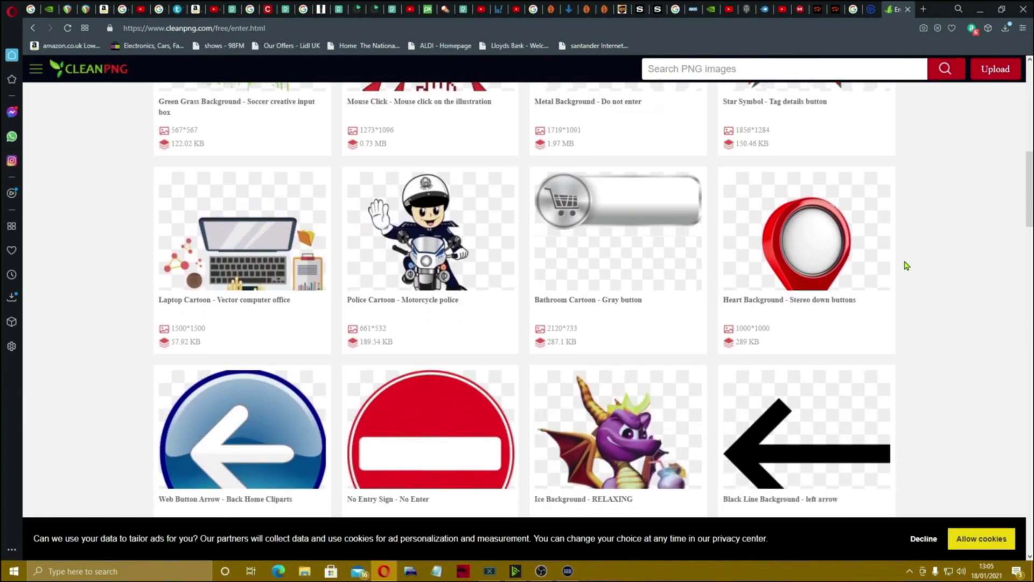
{"action": "scroll", "coordinate": [907, 266], "scroll_direction": "down", "scroll_amount": 4}
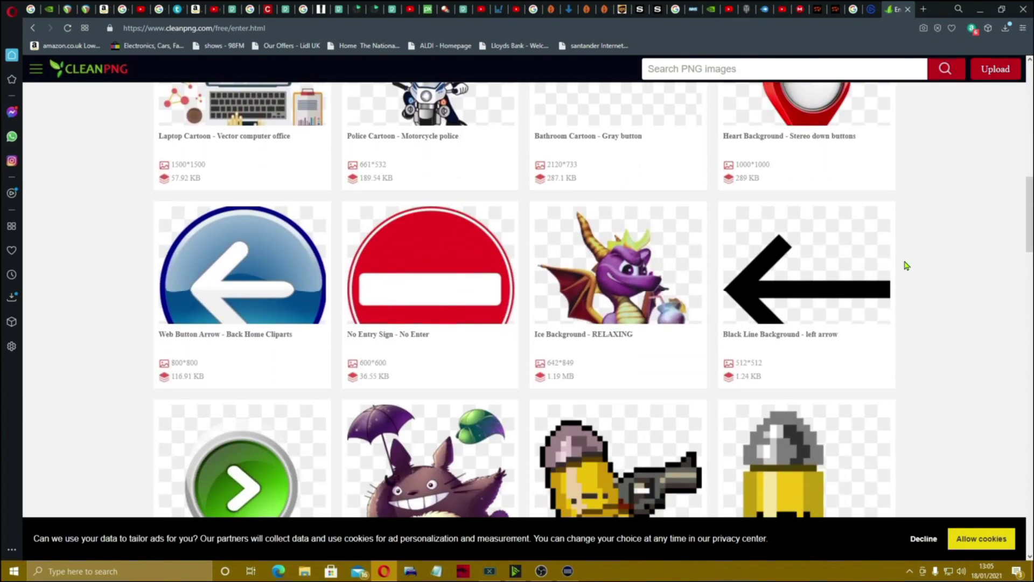
{"action": "scroll", "coordinate": [907, 265], "scroll_direction": "down", "scroll_amount": 1}
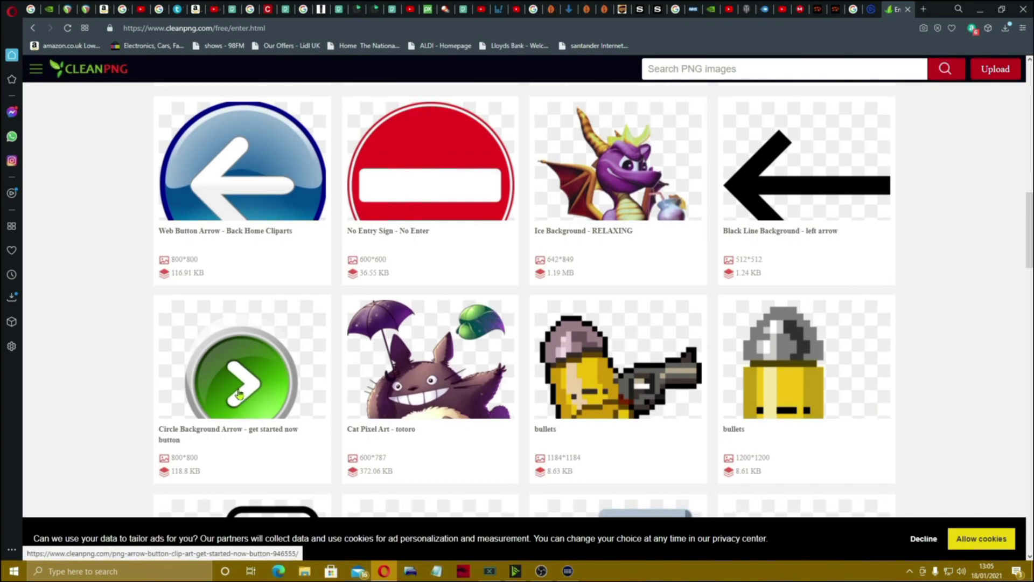
{"action": "scroll", "coordinate": [323, 345], "scroll_direction": "down", "scroll_amount": 8}
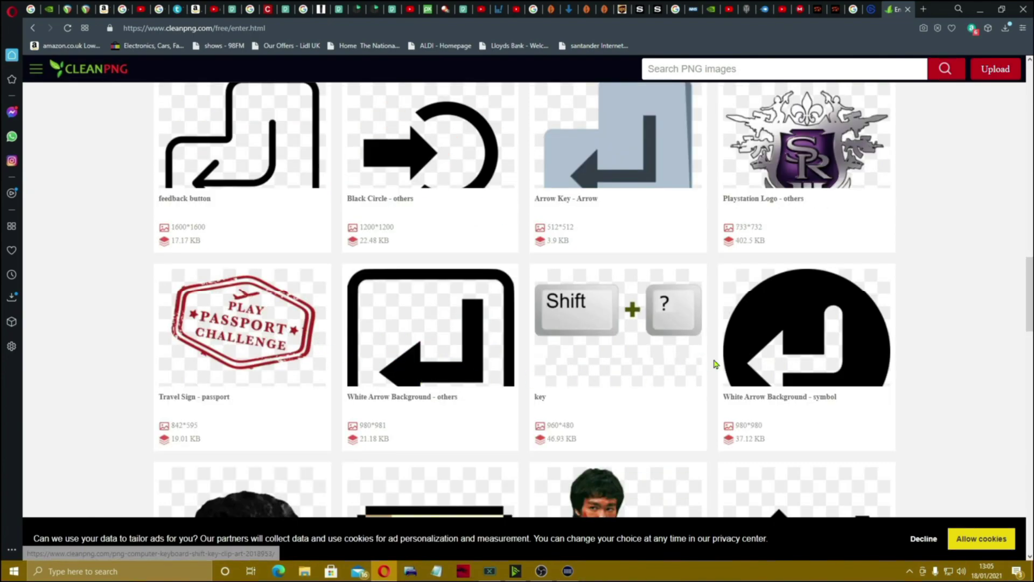
{"action": "left_click", "coordinate": [811, 342]}
{"action": "scroll", "coordinate": [797, 327], "scroll_direction": "down", "scroll_amount": 4}
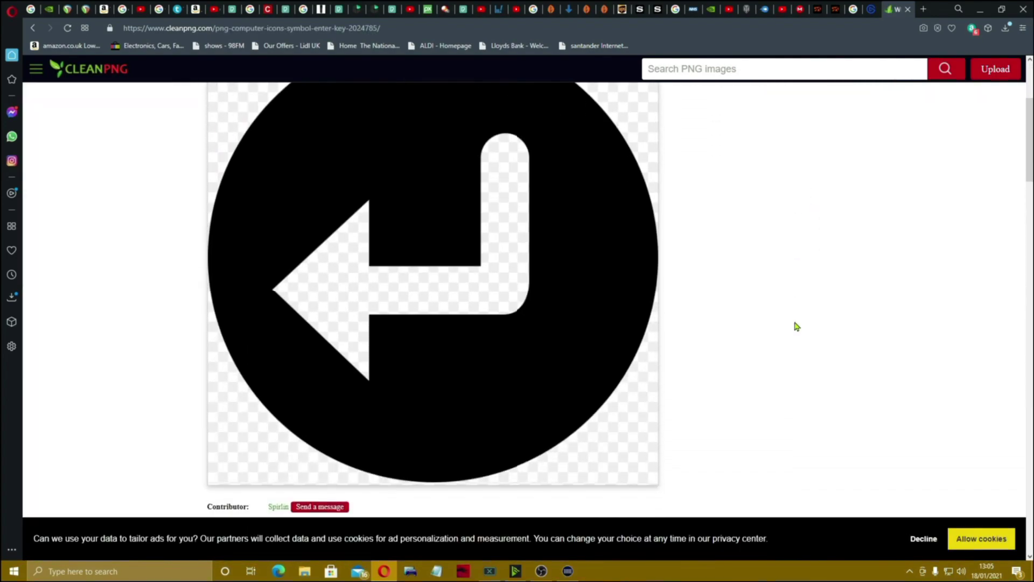
{"action": "scroll", "coordinate": [794, 325], "scroll_direction": "down", "scroll_amount": 2}
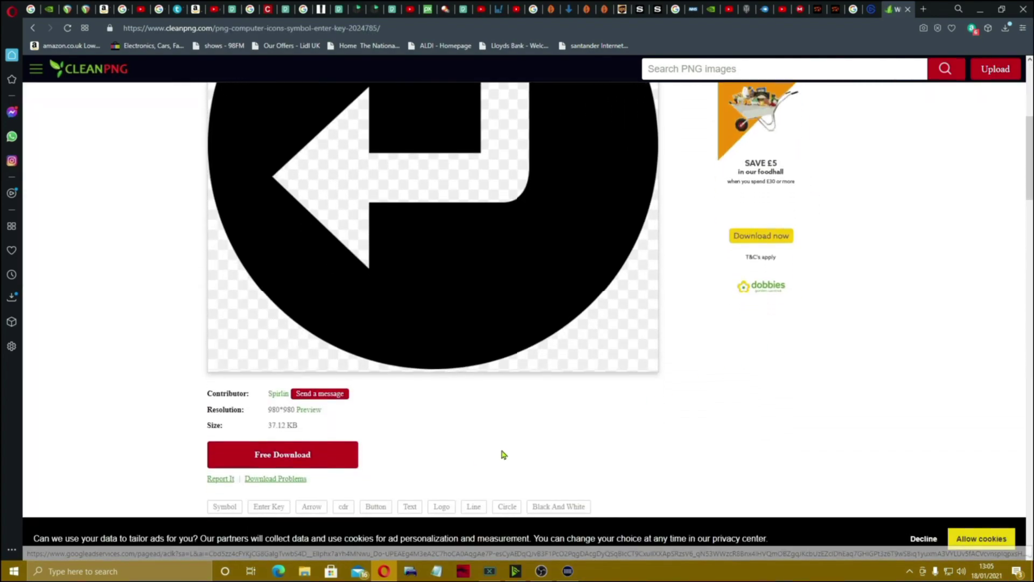
{"action": "left_click", "coordinate": [298, 458]}
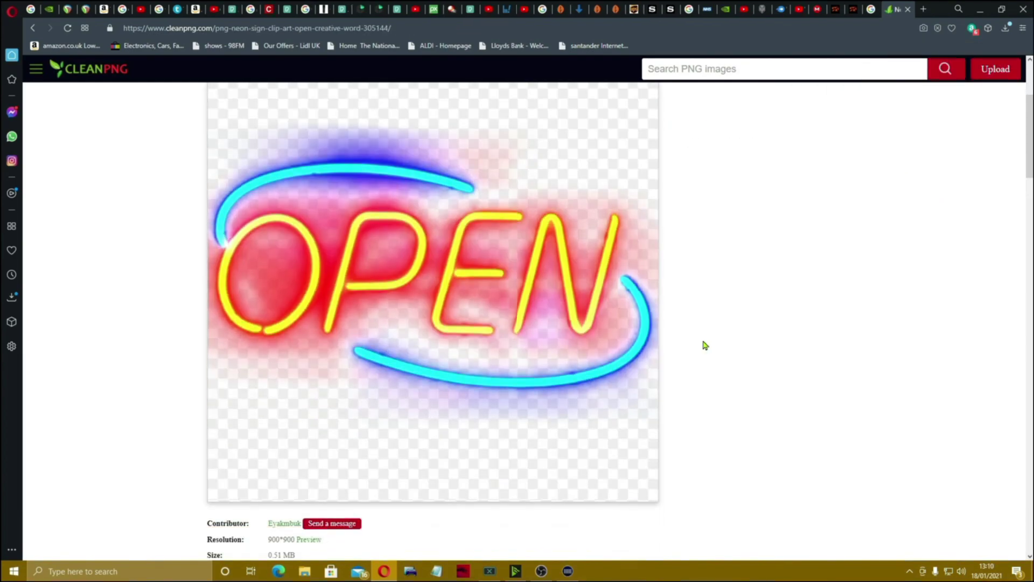
- Download the neon OPEN sign, and the black hanging OPEN sign from CleanPNG's closed image results
{"action": "scroll", "coordinate": [703, 344], "scroll_direction": "down", "scroll_amount": 3}
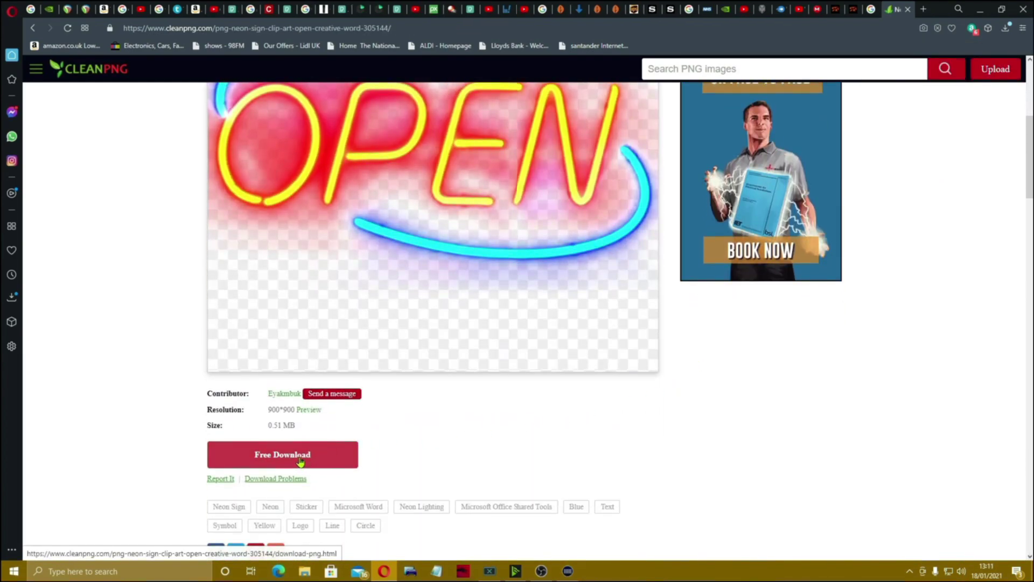
{"action": "left_click", "coordinate": [300, 459]}
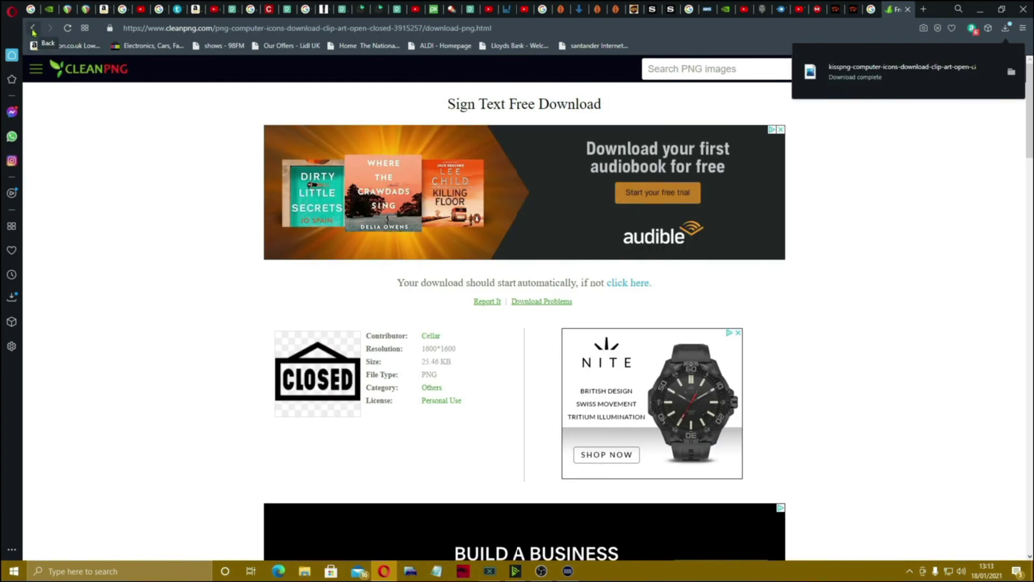
{"action": "left_click", "coordinate": [33, 32]}
{"action": "left_click", "coordinate": [32, 32]}
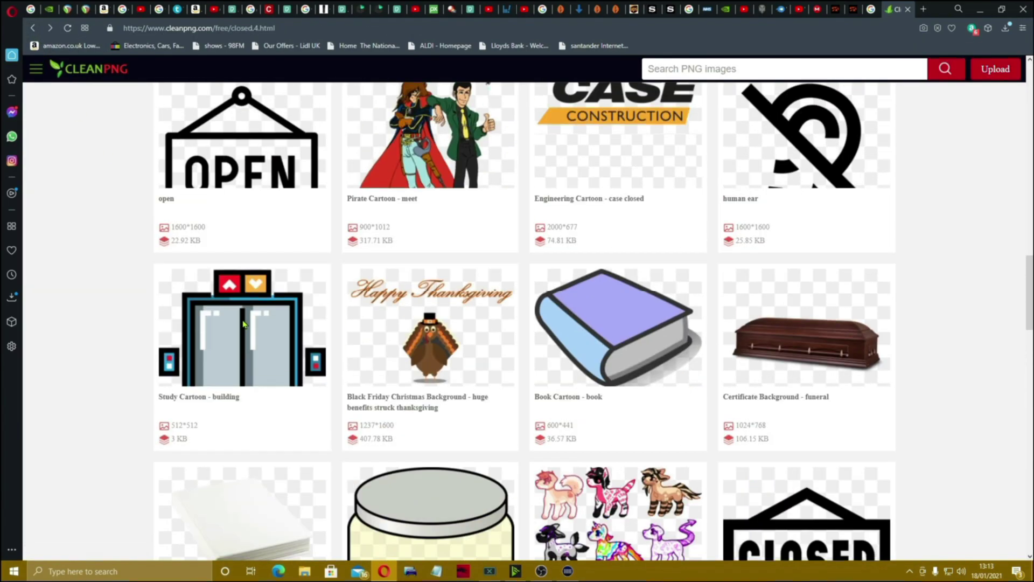
{"action": "left_click", "coordinate": [254, 177]}
{"action": "scroll", "coordinate": [290, 323], "scroll_direction": "down", "scroll_amount": 6}
{"action": "left_click", "coordinate": [329, 399]}
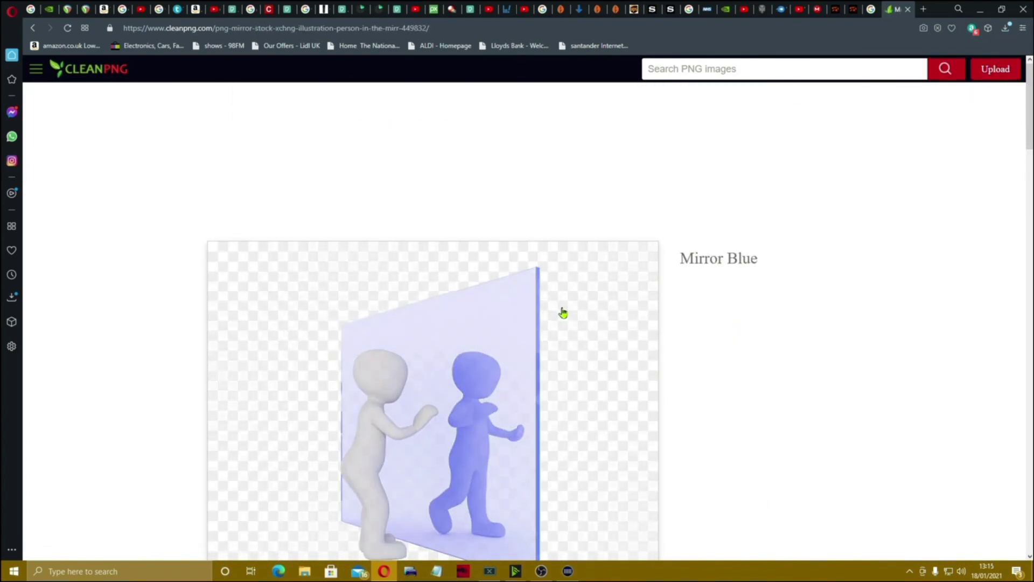
- Download the Mirror Blue image of a figure at a mirror, and quit the Opera browser
{"action": "scroll", "coordinate": [563, 313], "scroll_direction": "down", "scroll_amount": 5}
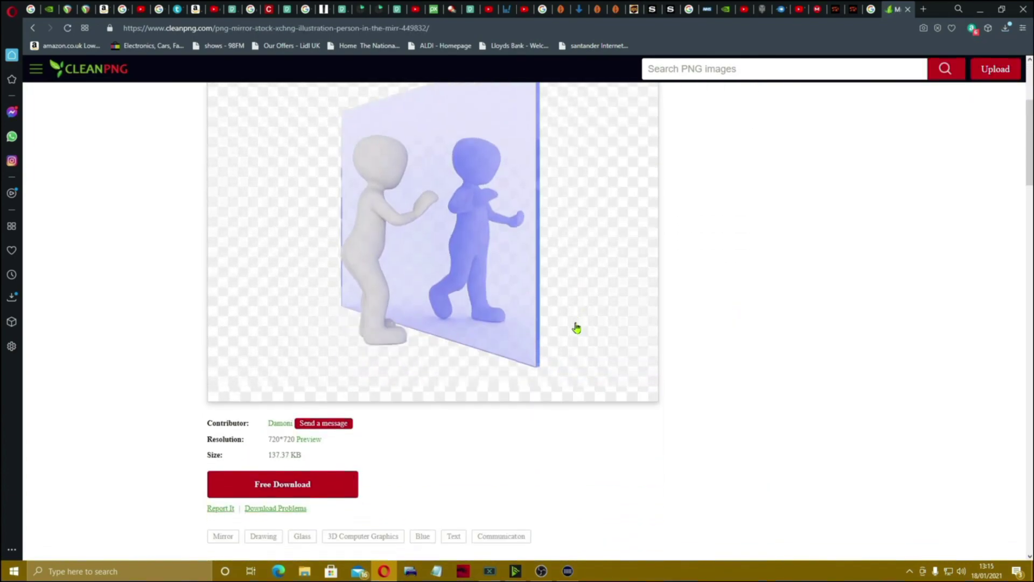
{"action": "scroll", "coordinate": [454, 395], "scroll_direction": "down", "scroll_amount": 2}
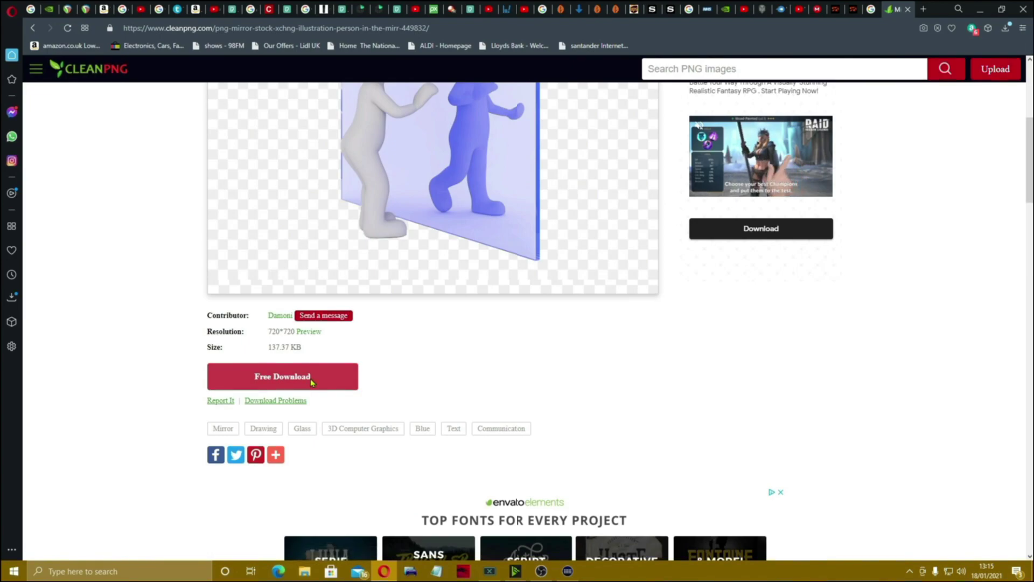
{"action": "left_click", "coordinate": [314, 382]}
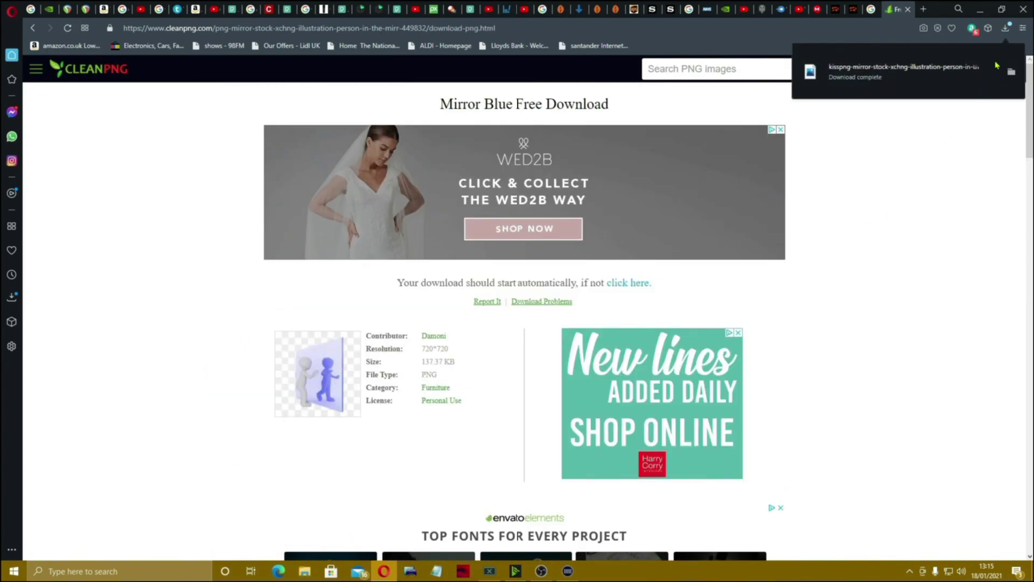
{"action": "left_click", "coordinate": [1023, 9]}
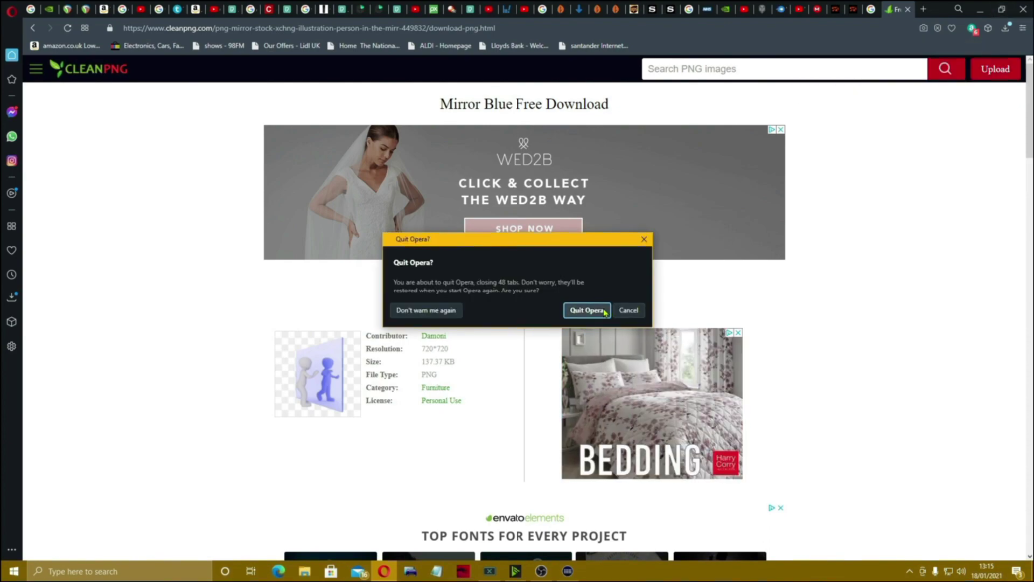
{"action": "left_click", "coordinate": [596, 310]}
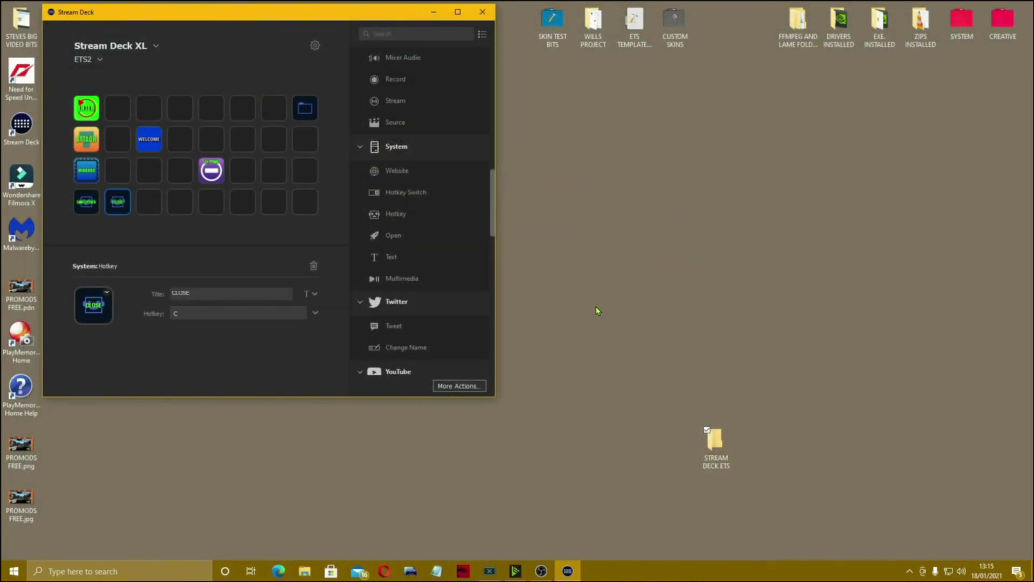
- Switch to File Explorer, move today's six downloaded PNG files from Downloads into the STREAM DECK ETS desktop folder, and open that folder
{"action": "left_click", "coordinate": [305, 571]}
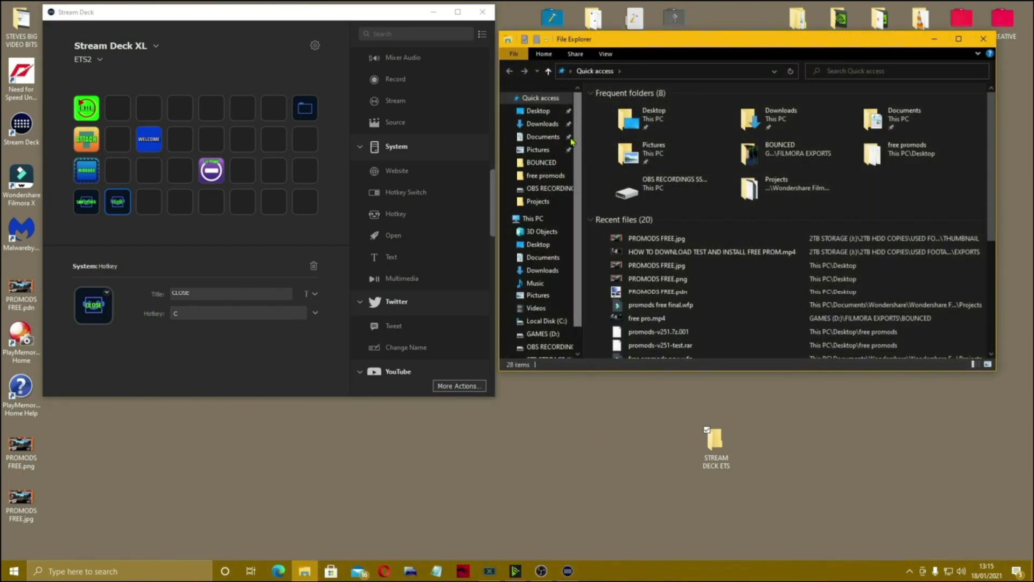
{"action": "left_click", "coordinate": [550, 129]}
{"action": "left_click", "coordinate": [668, 177]}
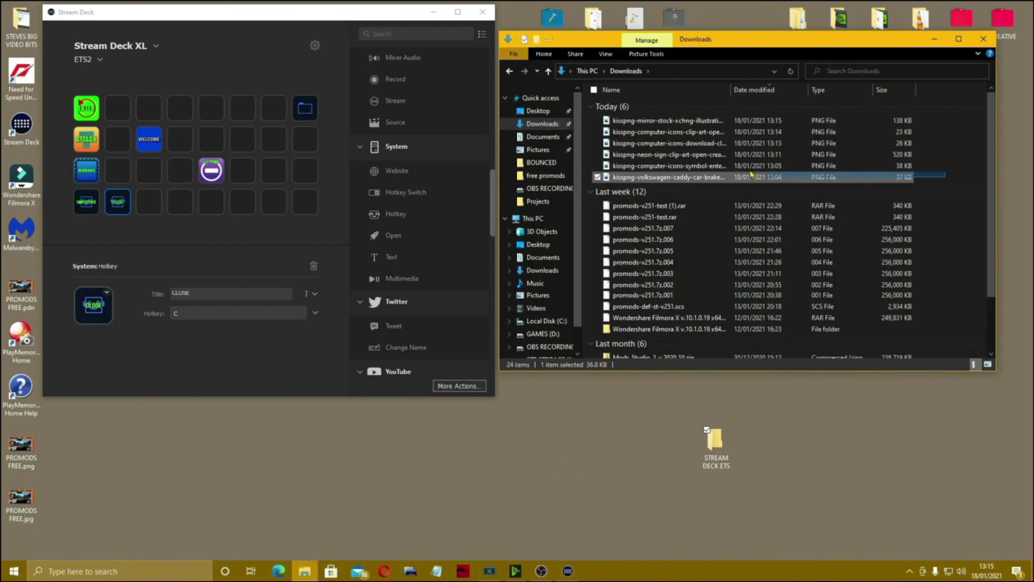
{"action": "left_click", "coordinate": [668, 120], "text": "shift"}
{"action": "left_click_drag", "start_coordinate": [668, 120], "coordinate": [715, 444]}
{"action": "left_click", "coordinate": [983, 41]}
{"action": "double_click", "coordinate": [716, 444]}
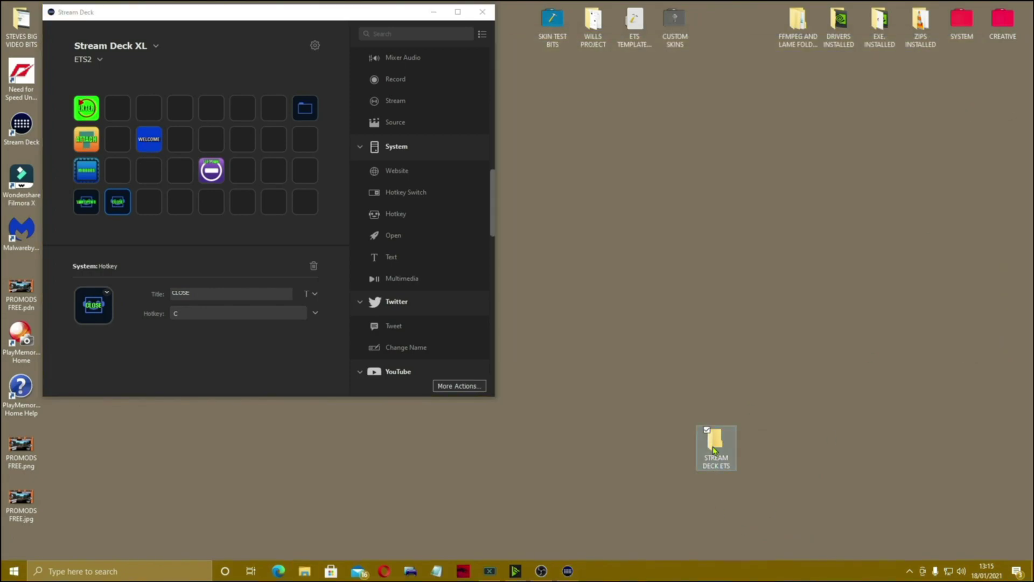
- Assign the black OPEN sign image to the first state of the LEFT WIN hotkey switch
{"action": "left_click", "coordinate": [213, 176]}
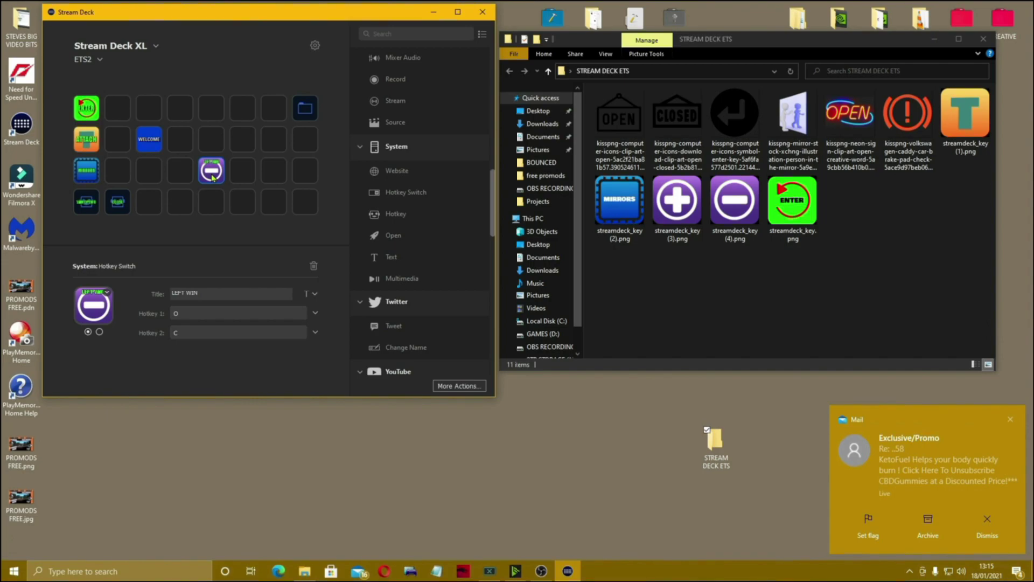
{"action": "left_click_drag", "start_coordinate": [619, 113], "coordinate": [90, 325]}
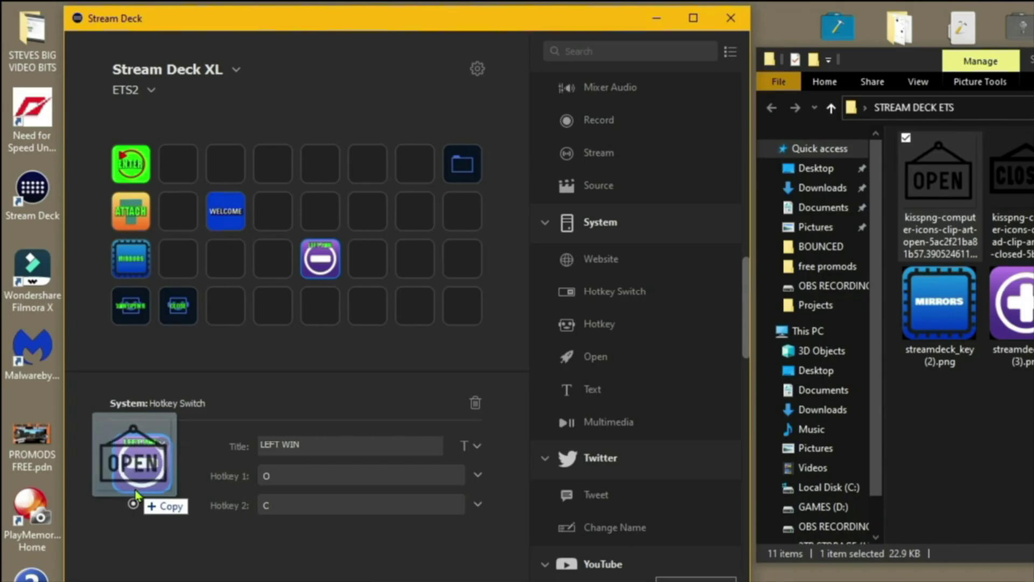
{"action": "left_click_drag", "start_coordinate": [135, 492], "coordinate": [143, 489]}
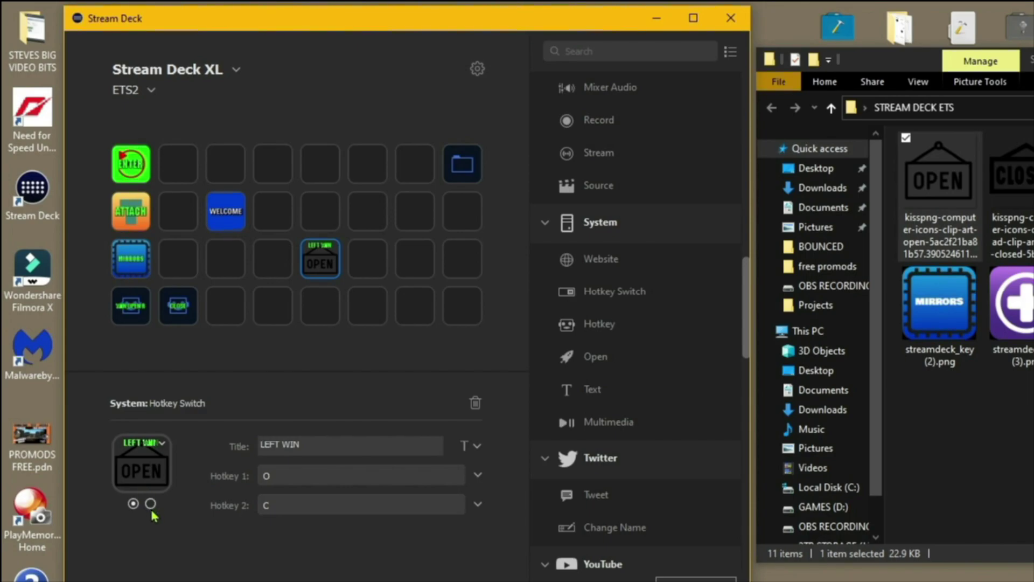
- Assign the black CLOSED sign to the LEFT WIN switch's second state and the neon OPEN sign to its first state
{"action": "left_click", "coordinate": [150, 503]}
{"action": "left_click_drag", "start_coordinate": [1011, 184], "coordinate": [145, 488]}
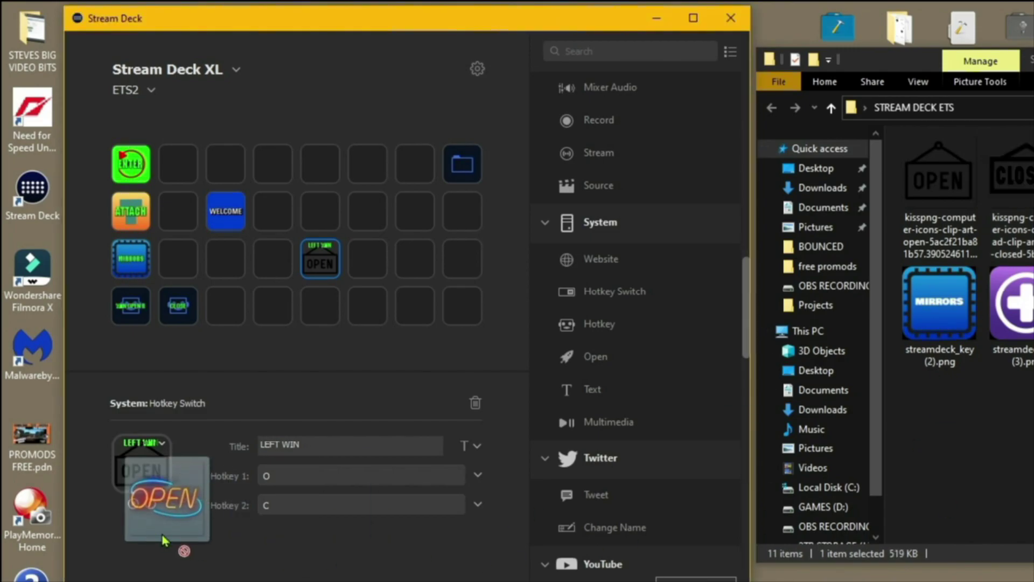
{"action": "left_click_drag", "start_coordinate": [143, 485], "coordinate": [143, 485]}
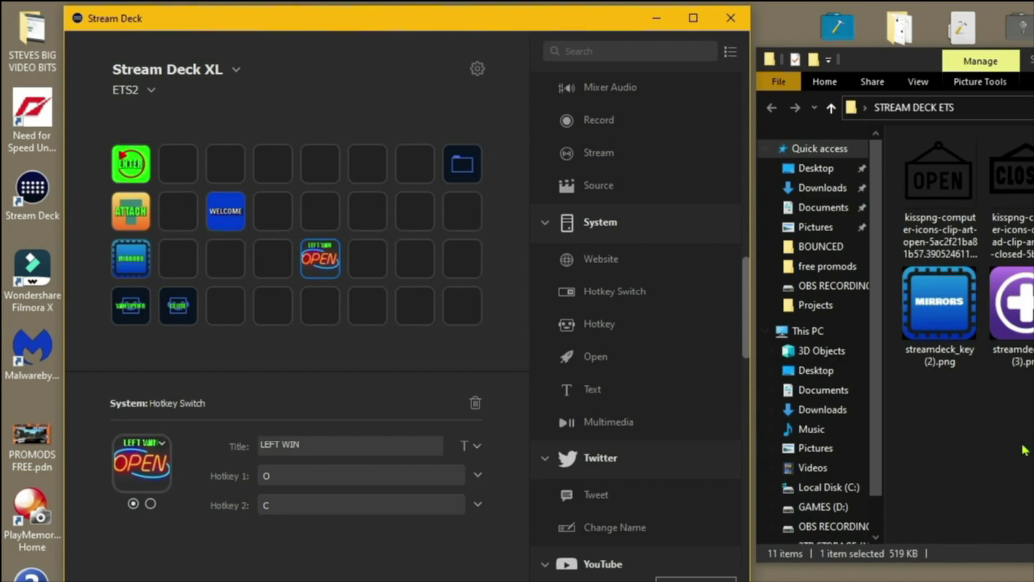
- Clear the title of the CLOSE hotkey key and set its hotkey to Space
{"action": "left_click", "coordinate": [178, 315]}
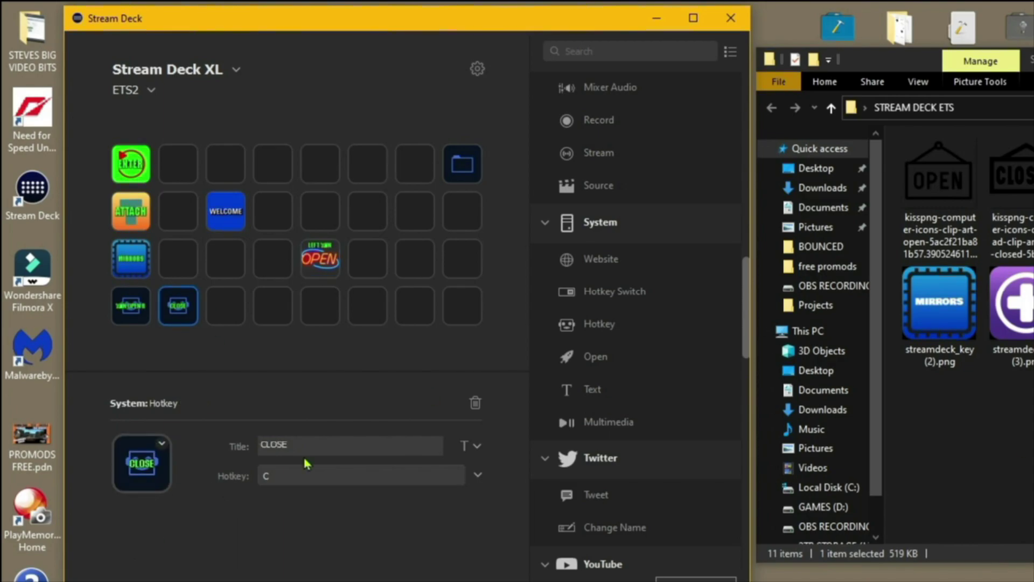
{"action": "left_click_drag", "start_coordinate": [305, 446], "coordinate": [231, 446]}
{"action": "key", "text": "BackSpace"}
{"action": "left_click", "coordinate": [286, 480]}
{"action": "key", "text": "space"}
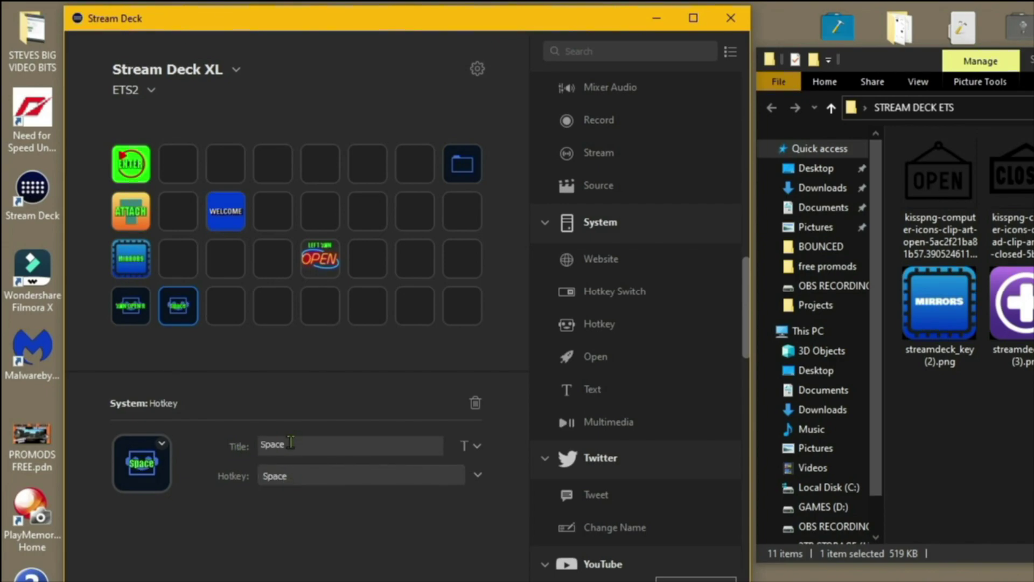
- Clear the title of the Space hotkey key and assign it the red brake warning image from the STREAM DECK ETS folder
{"action": "left_click_drag", "start_coordinate": [299, 441], "coordinate": [252, 446]}
{"action": "key", "text": "BackSpace"}
{"action": "left_click", "coordinate": [909, 482]}
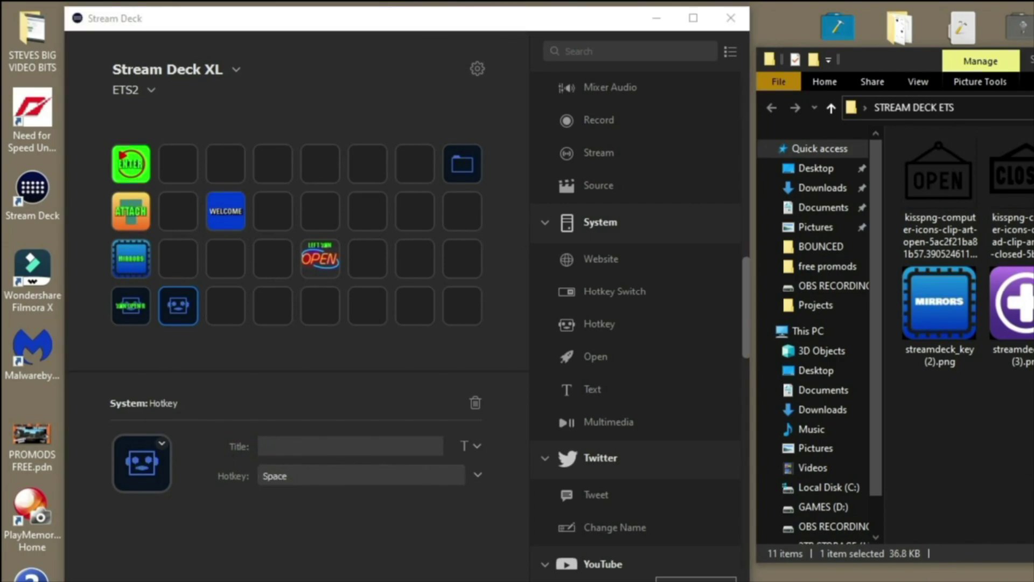
{"action": "left_click_drag", "start_coordinate": [426, 564], "coordinate": [135, 479]}
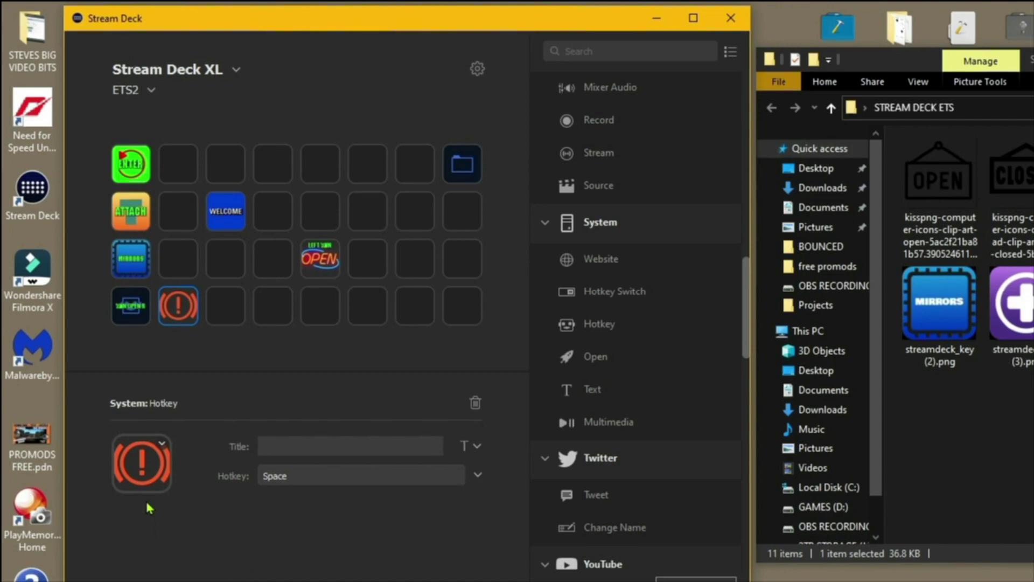
- Assign the black enter-arrow image to the ENTER hotkey key and clear its title
{"action": "left_click", "coordinate": [142, 177]}
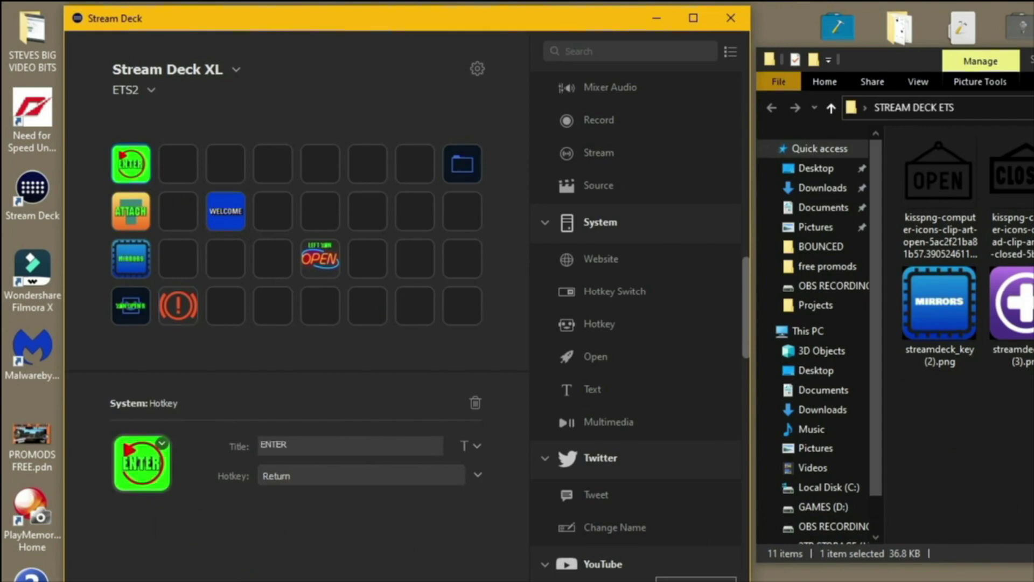
{"action": "left_click_drag", "start_coordinate": [426, 564], "coordinate": [141, 465]}
{"action": "left_click_drag", "start_coordinate": [296, 445], "coordinate": [233, 451]}
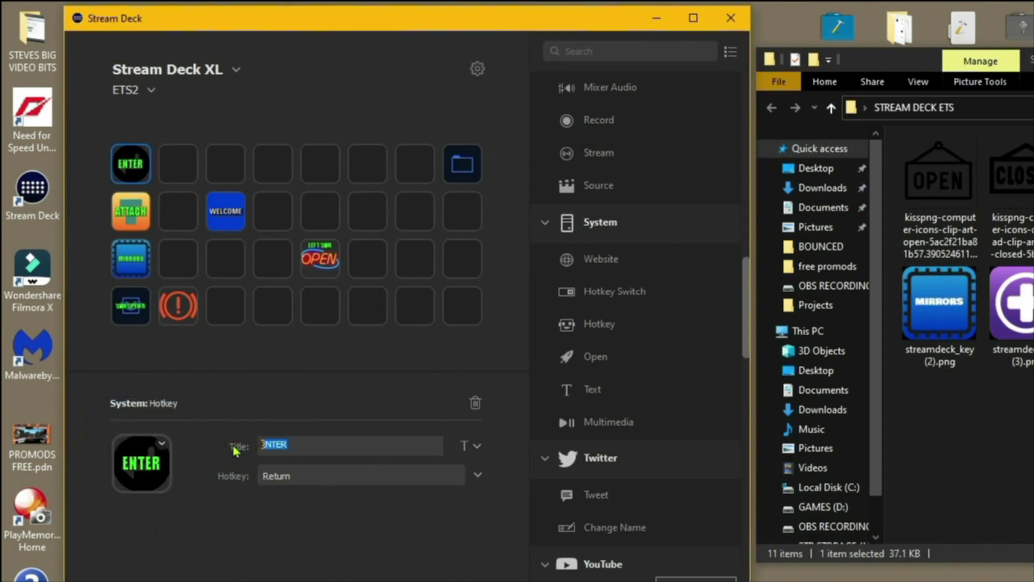
{"action": "key", "text": "BackSpace"}
- Assign the person-in-mirror image to the MIRRORS hotkey key and clear its title
{"action": "left_click", "coordinate": [130, 260]}
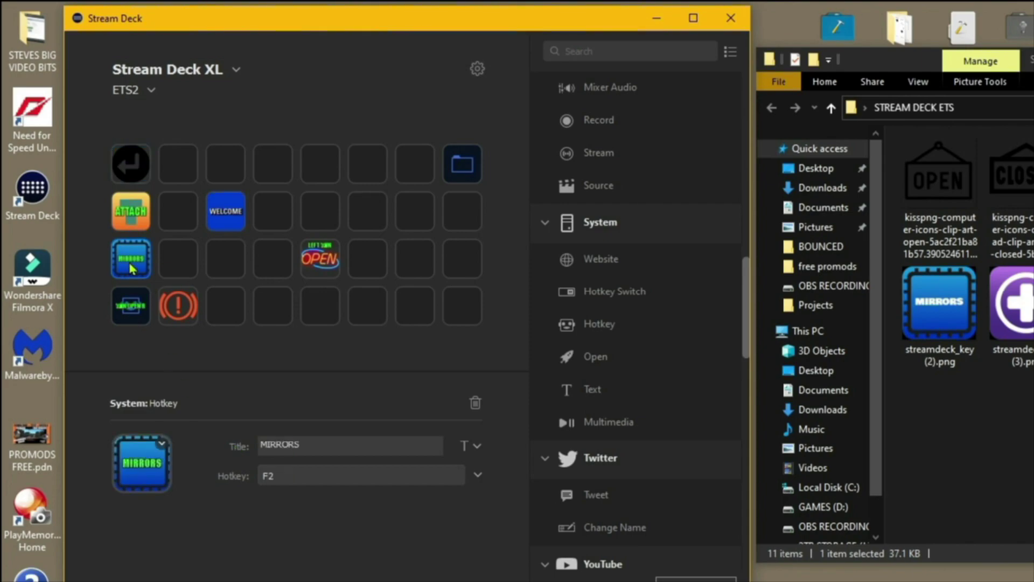
{"action": "left_click_drag", "start_coordinate": [1012, 302], "coordinate": [145, 503]}
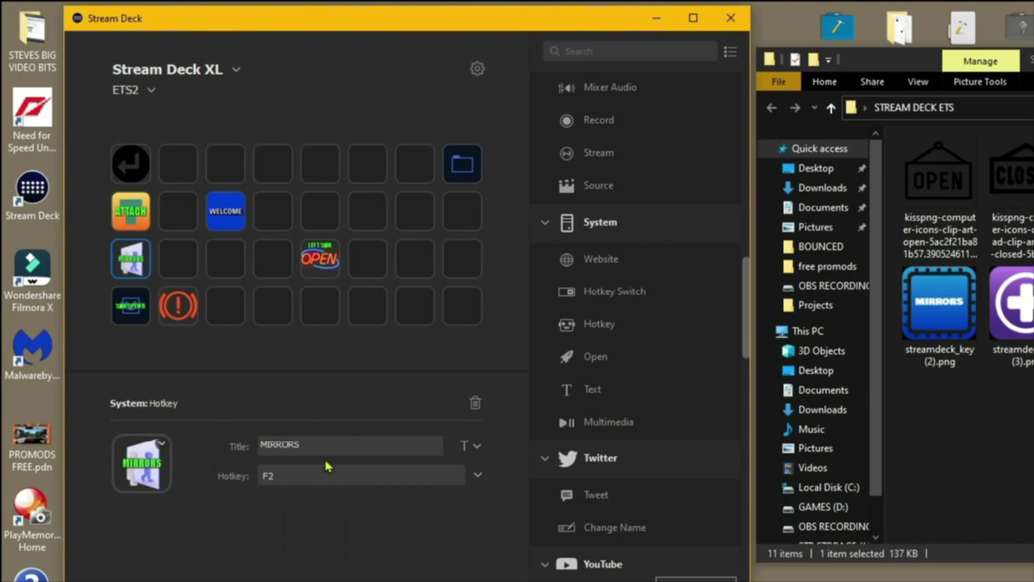
{"action": "left_click_drag", "start_coordinate": [300, 445], "coordinate": [249, 447]}
{"action": "key", "text": "BackSpace"}
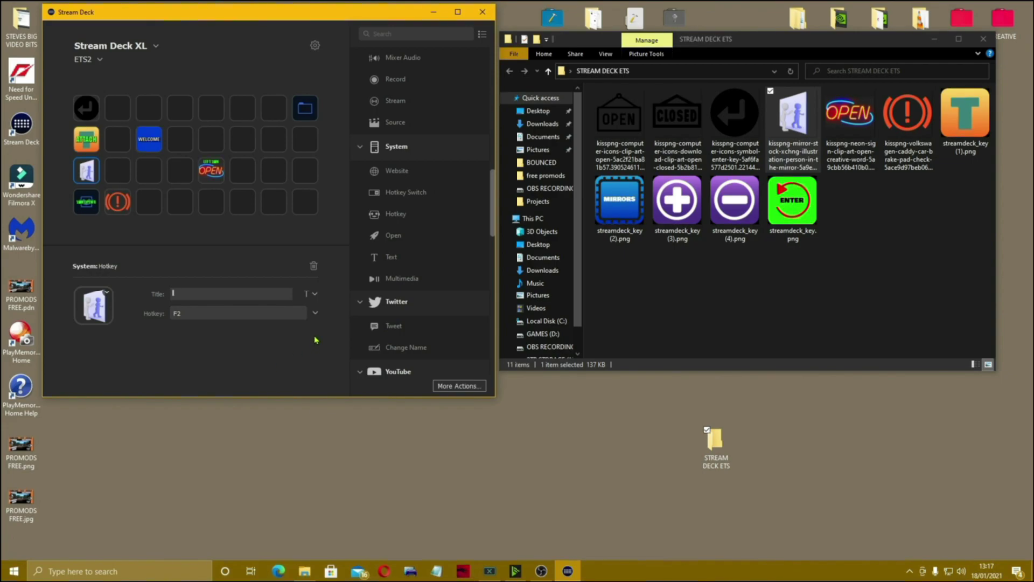
- Look over the available Stream Deck actions, switch to the CleanPNG site in the Opera browser, and close the browser window
{"action": "scroll", "coordinate": [457, 255], "scroll_direction": "up", "scroll_amount": 5}
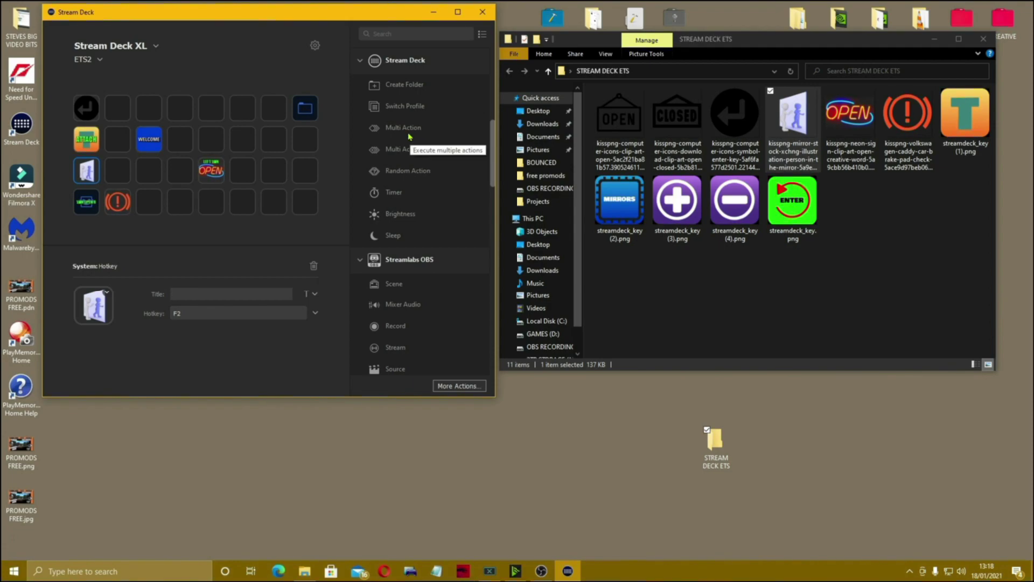
{"action": "left_click", "coordinate": [382, 572]}
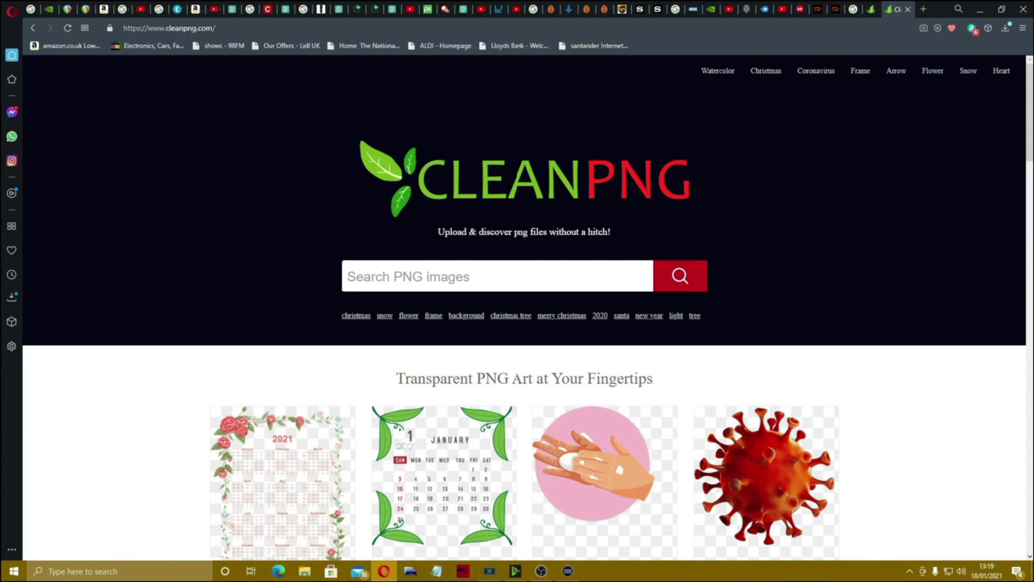
{"action": "left_click", "coordinate": [1023, 9]}
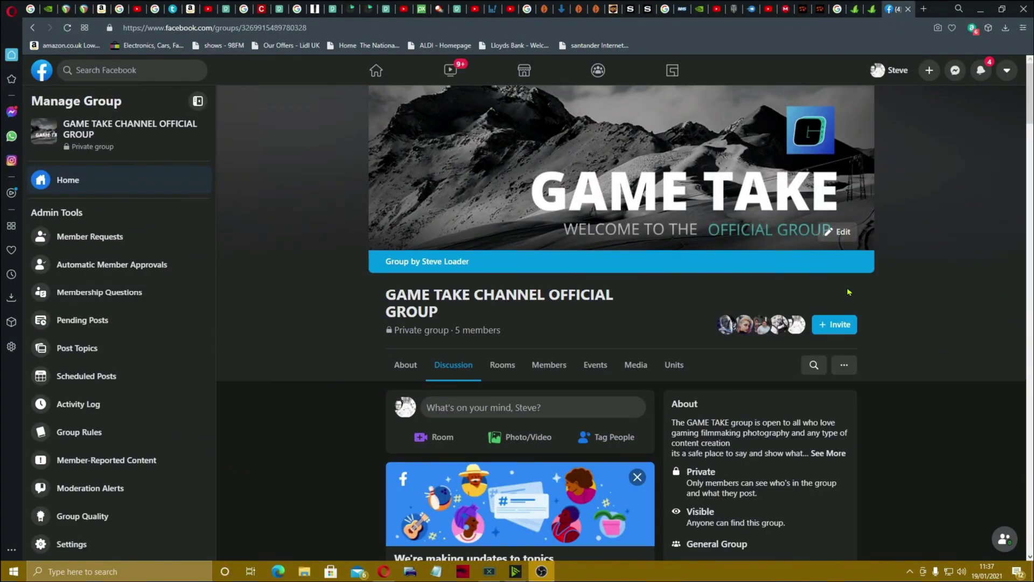
- Look through the discussion, rooms and member list of the GAME TAKE CHANNEL OFFICIAL GROUP on Facebook
{"action": "scroll", "coordinate": [849, 292], "scroll_direction": "down", "scroll_amount": 1}
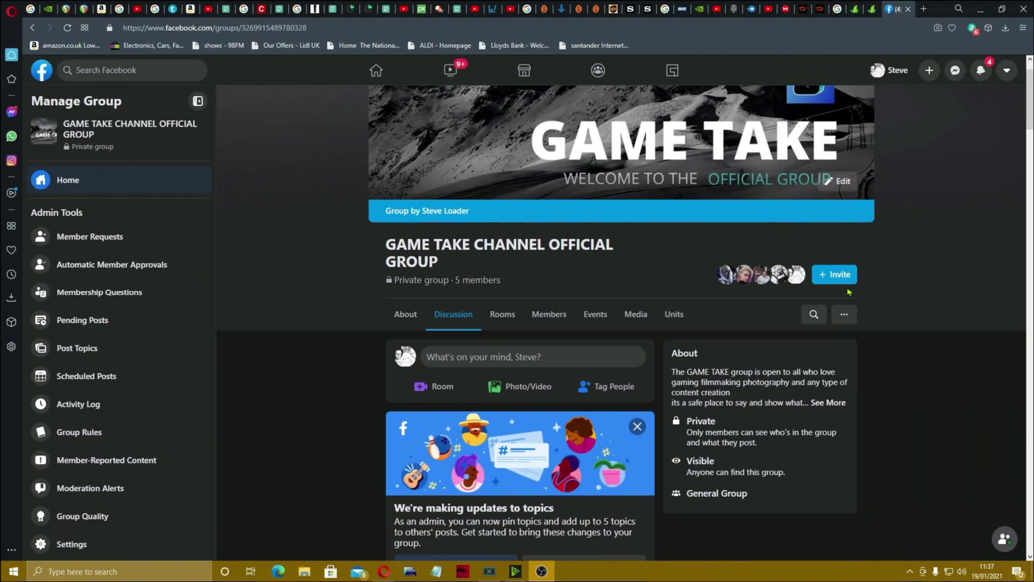
{"action": "scroll", "coordinate": [848, 292], "scroll_direction": "up", "scroll_amount": 1}
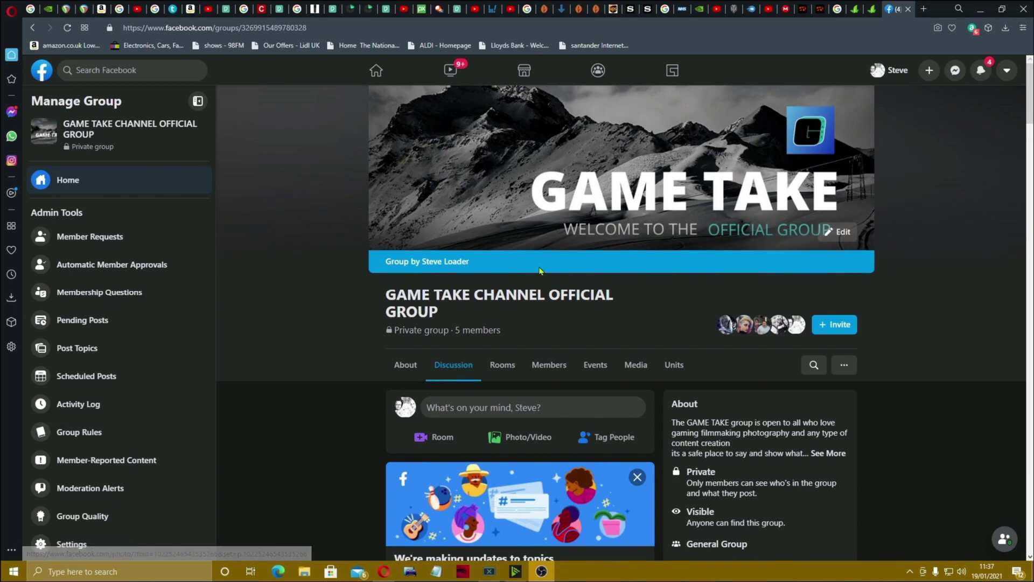
{"action": "scroll", "coordinate": [942, 287], "scroll_direction": "down", "scroll_amount": 2}
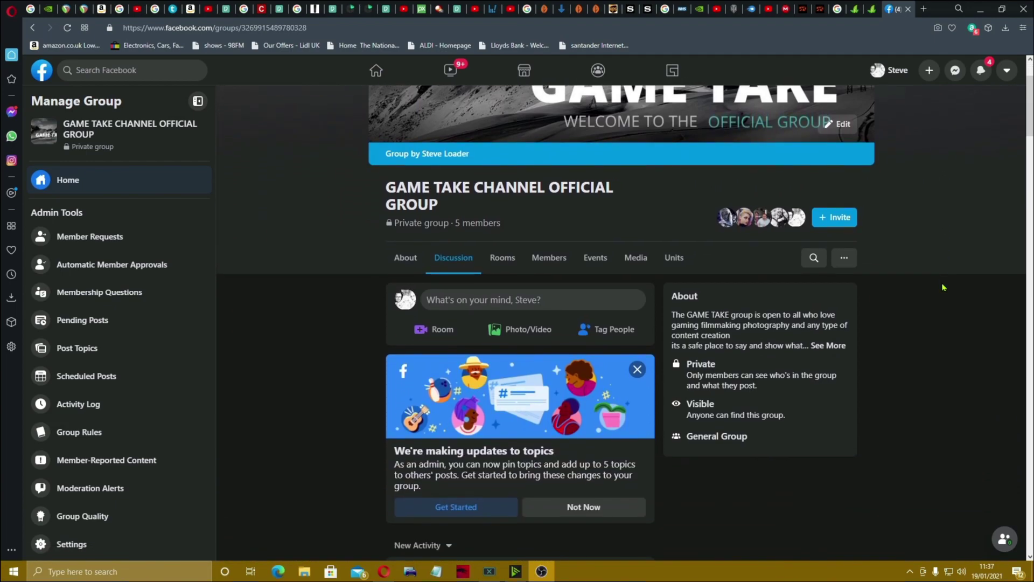
{"action": "scroll", "coordinate": [942, 288], "scroll_direction": "down", "scroll_amount": 3}
{"action": "scroll", "coordinate": [833, 333], "scroll_direction": "down", "scroll_amount": 10}
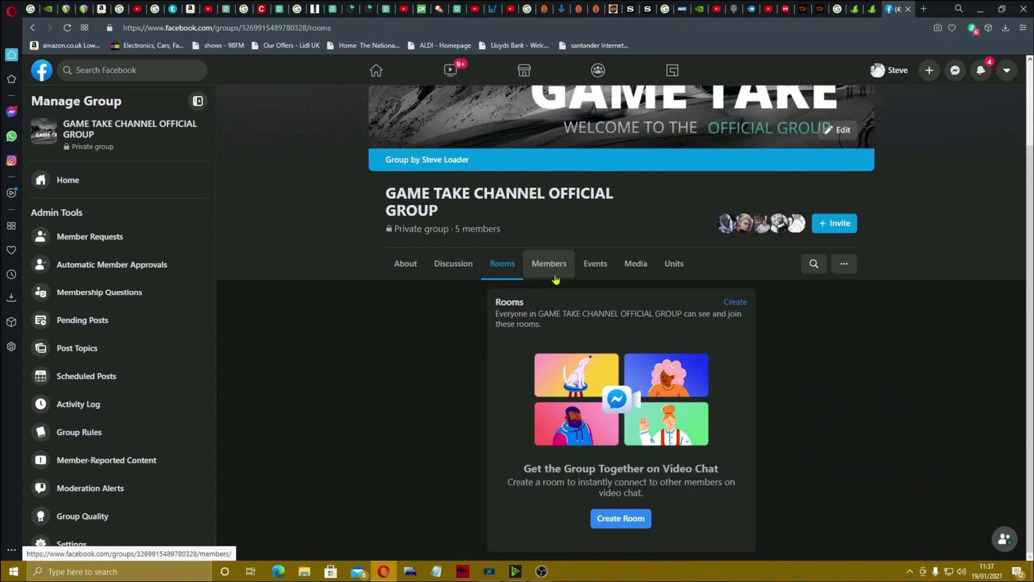
{"action": "left_click", "coordinate": [550, 264]}
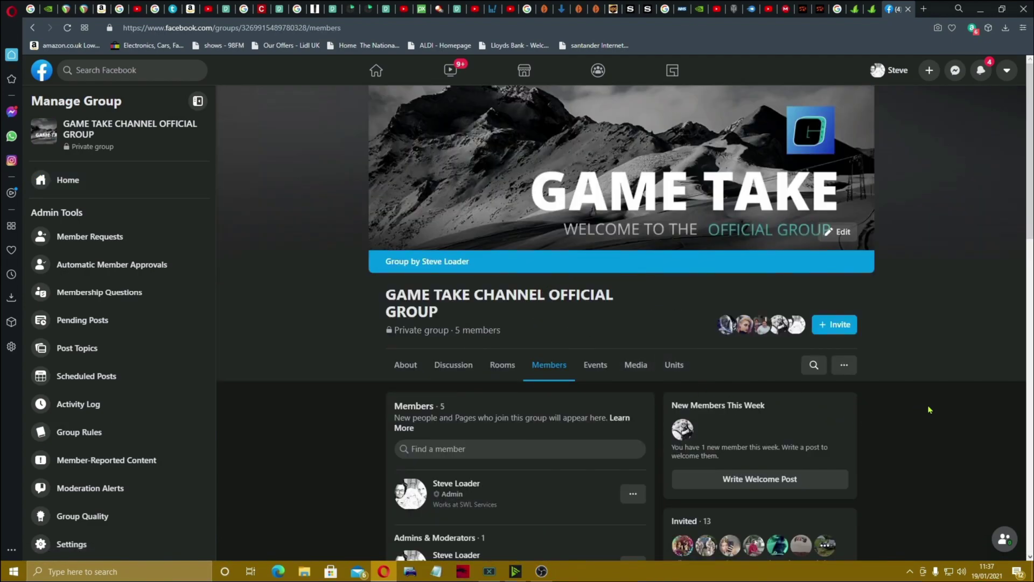
{"action": "scroll", "coordinate": [931, 406], "scroll_direction": "down", "scroll_amount": 3}
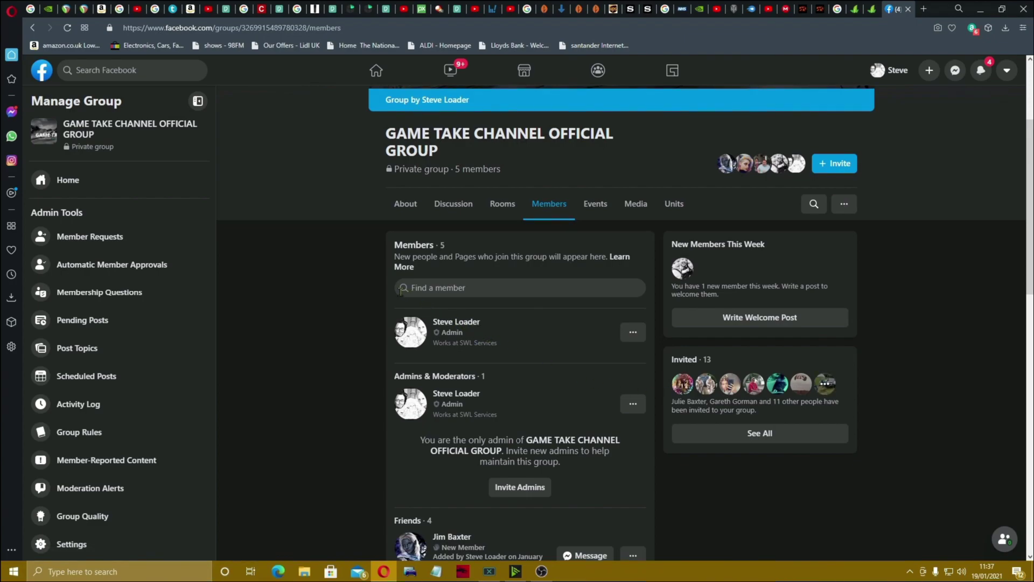
- Review the Facebook group's About information and recommended groups, and return to its discussion
{"action": "left_click", "coordinate": [404, 209]}
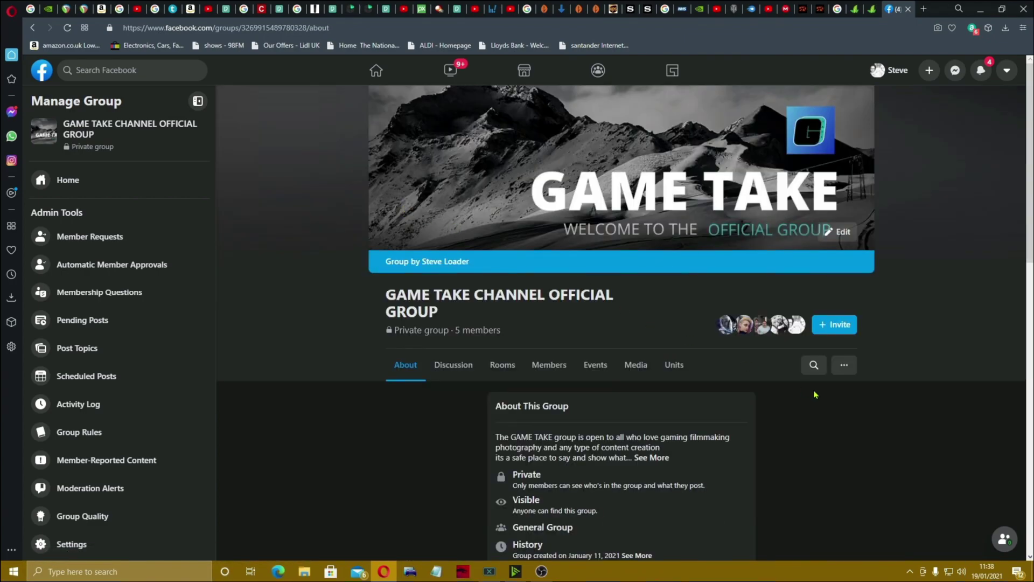
{"action": "scroll", "coordinate": [886, 409], "scroll_direction": "down", "scroll_amount": 1}
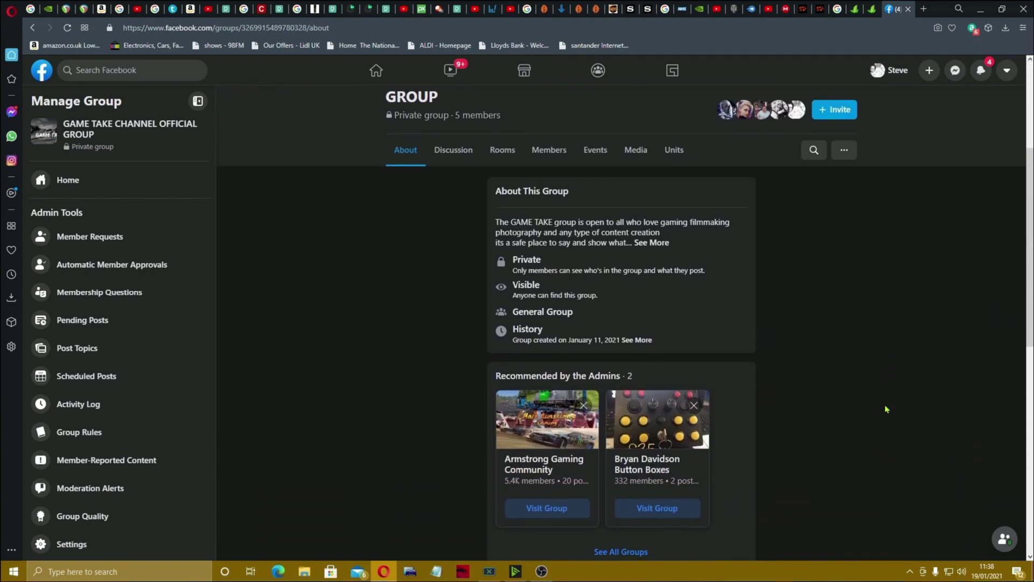
{"action": "scroll", "coordinate": [886, 410], "scroll_direction": "up", "scroll_amount": 4}
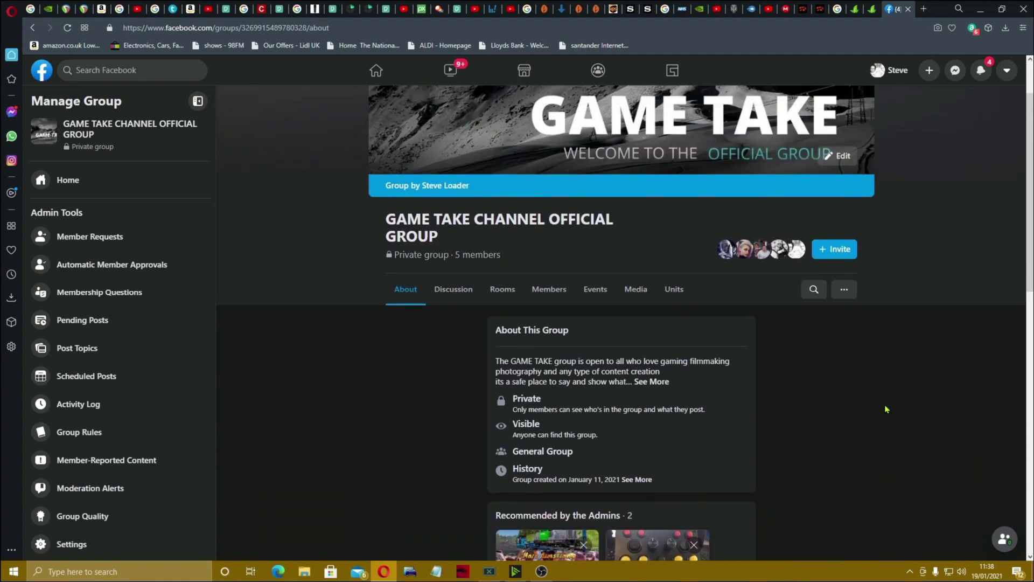
{"action": "left_click", "coordinate": [451, 366]}
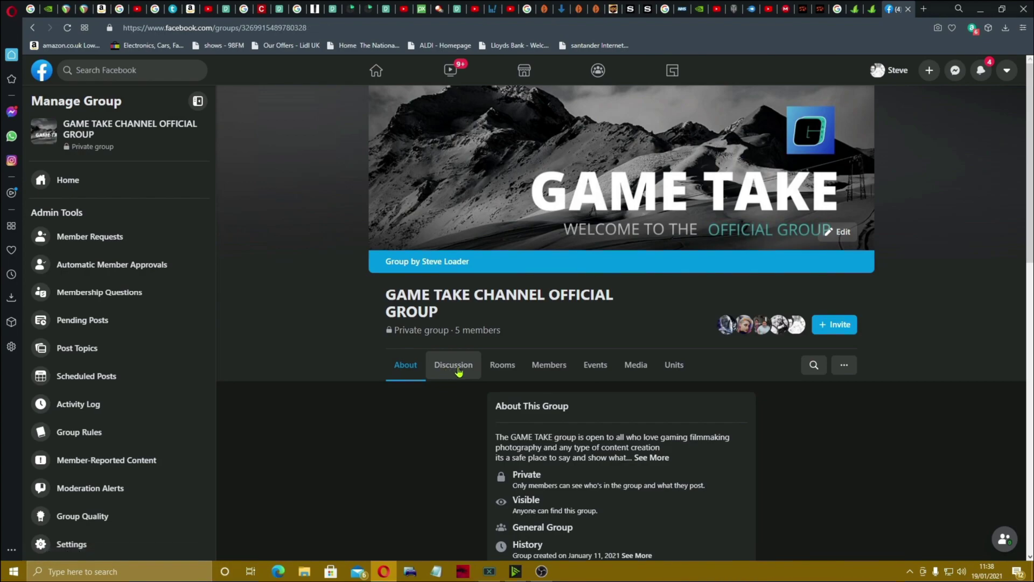